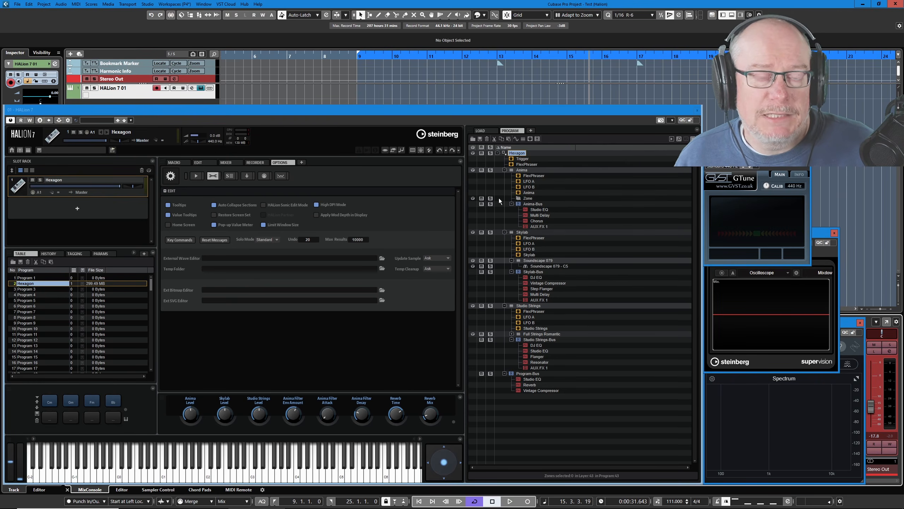
Examine the Hexagon program tree by expanding and collapsing the Anima, Skylab and Studio Strings layers and viewing the new-zone types
left_click(504, 170)
left_click(504, 176)
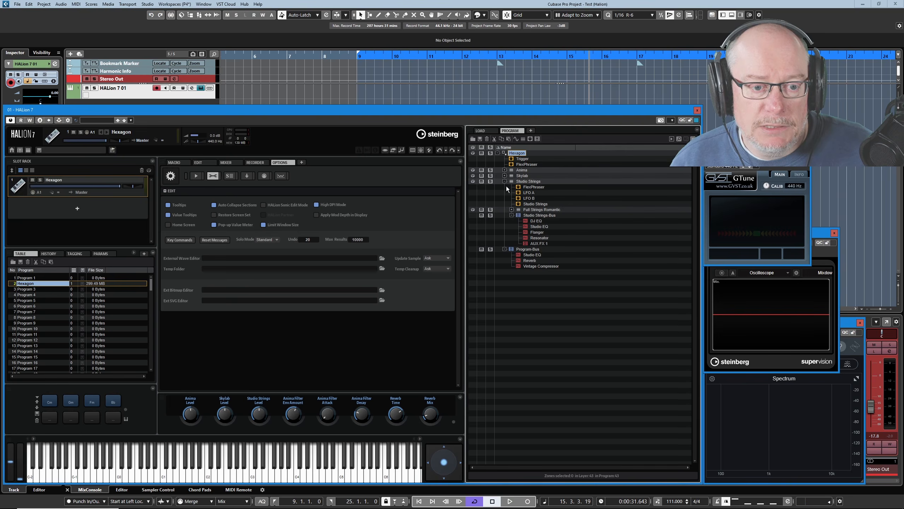
left_click(505, 181)
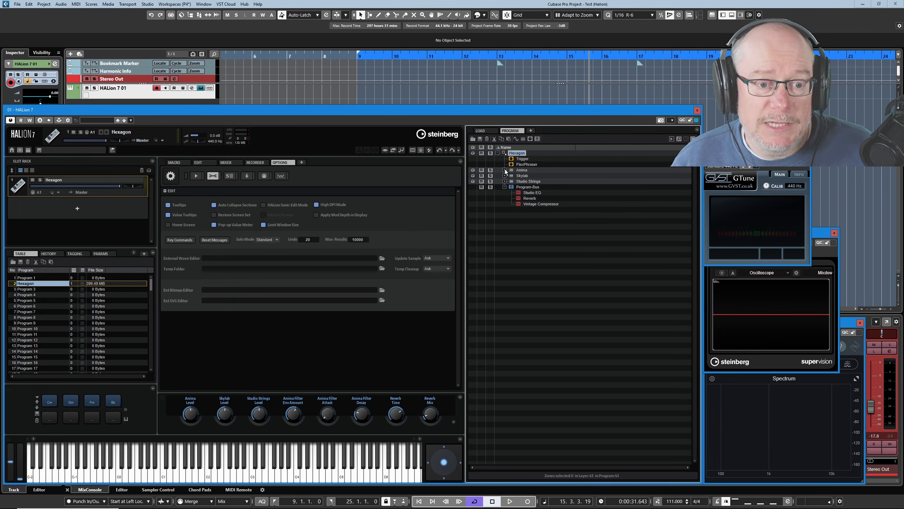
left_click(504, 170)
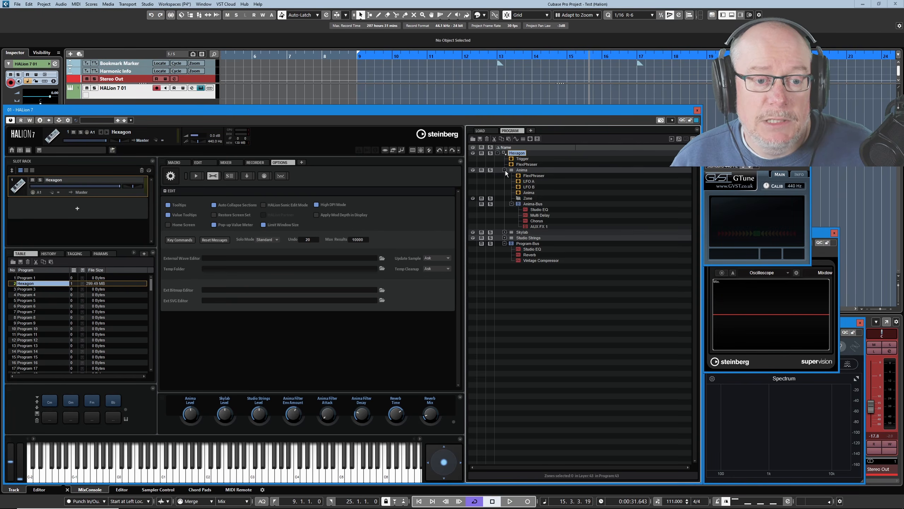
left_click(504, 170)
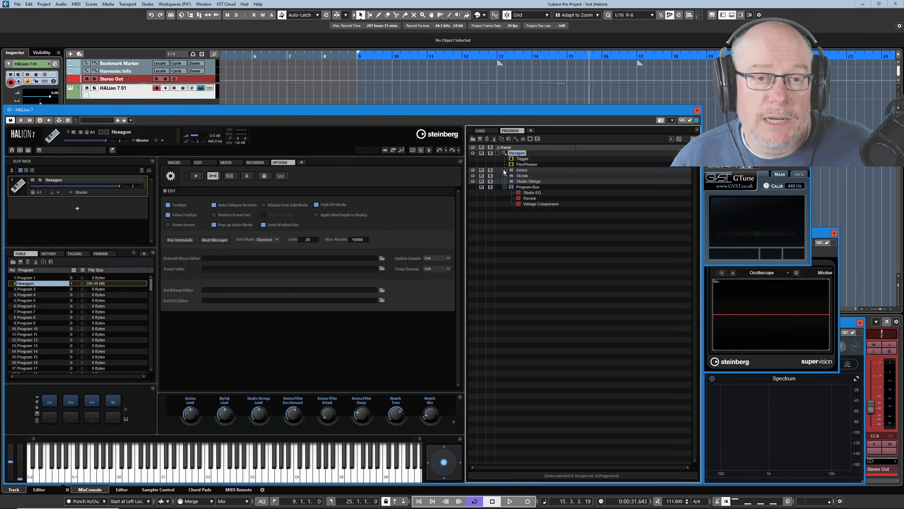
left_click(504, 170)
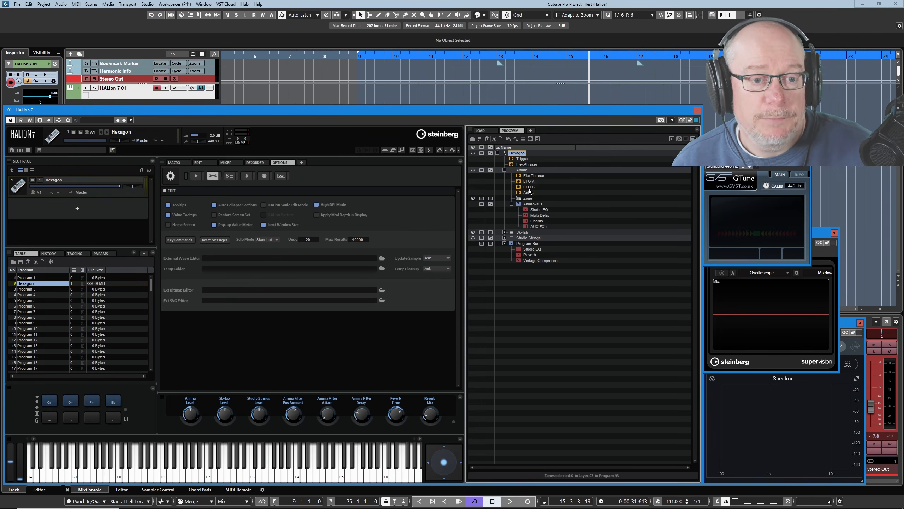
left_click(504, 170)
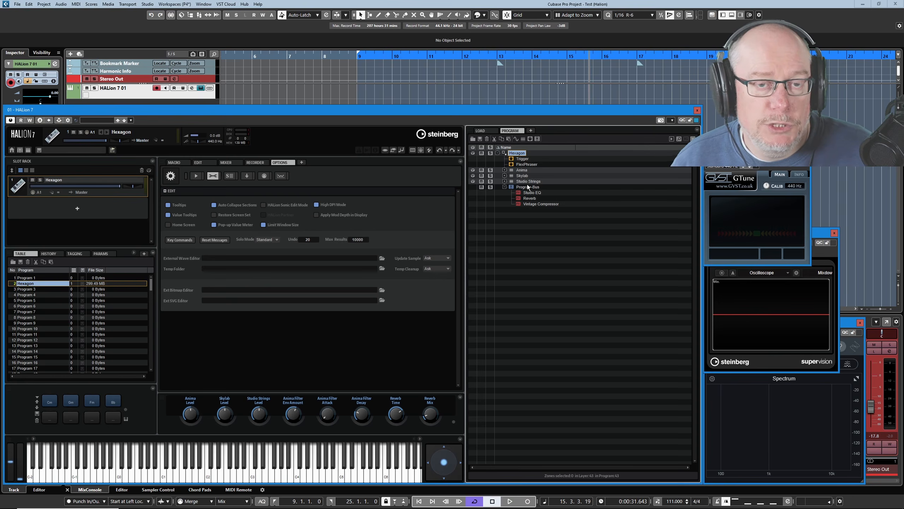
left_click(504, 170)
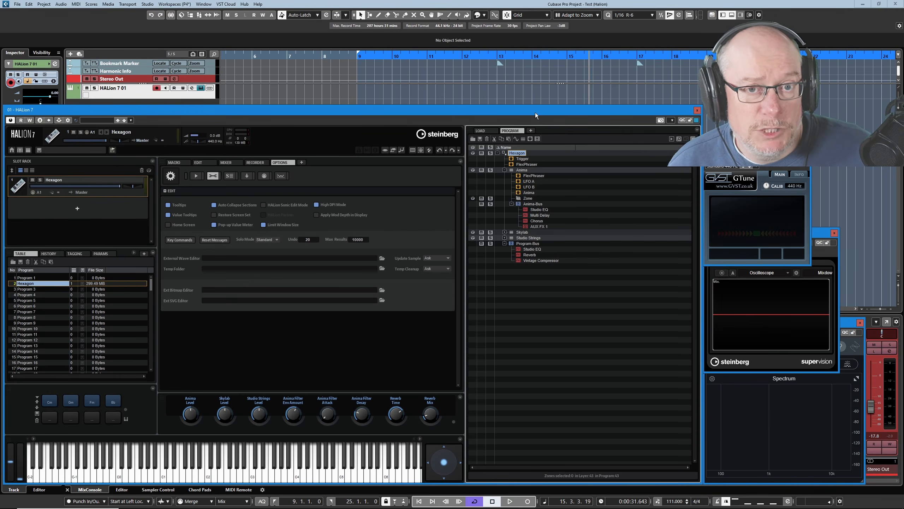
left_click(515, 139)
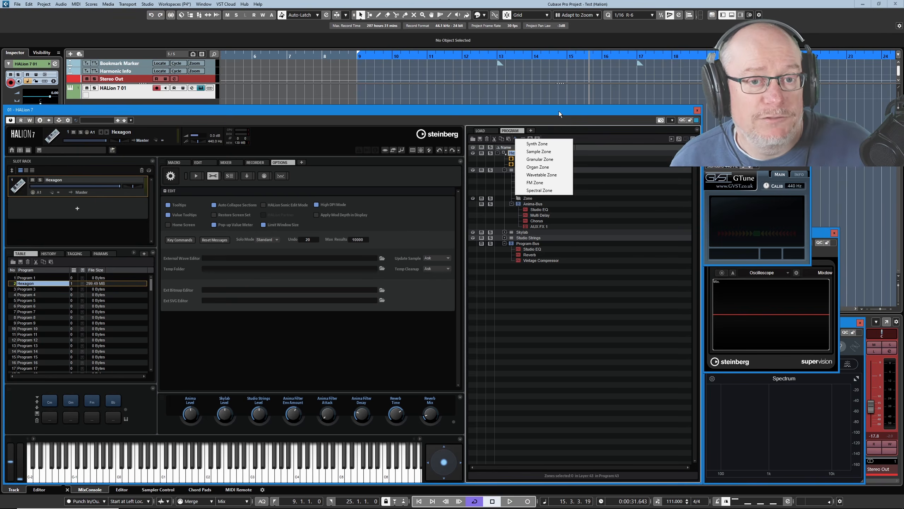
key("Escape")
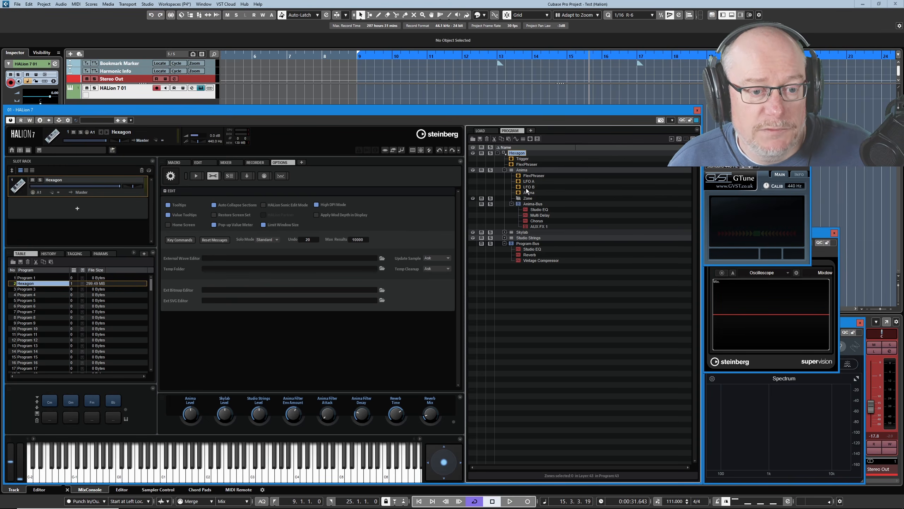
Move LFO B onto the Anima-Bus and back into the Anima layer
mouse_move(528, 187)
left_mouse_down()
mouse_move(529, 180)
mouse_move(527, 201)
left_mouse_up()
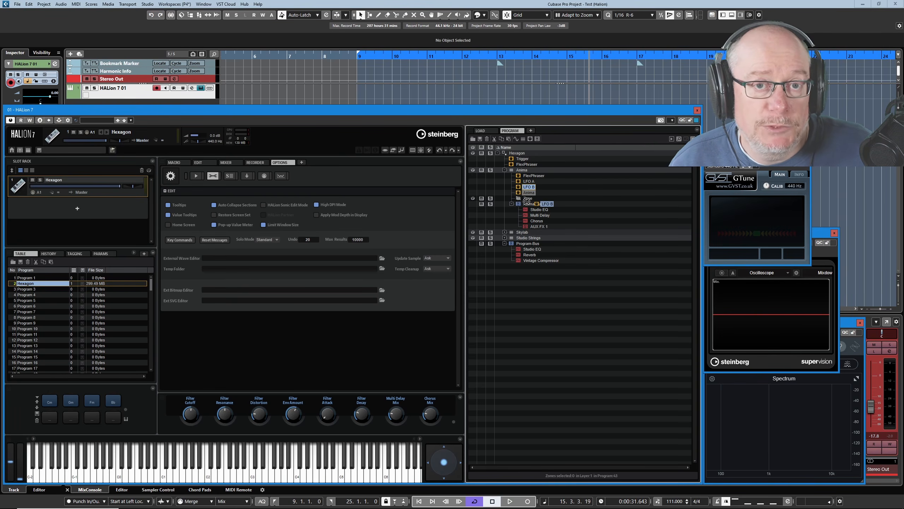
left_click_drag(527, 201, 531, 205)
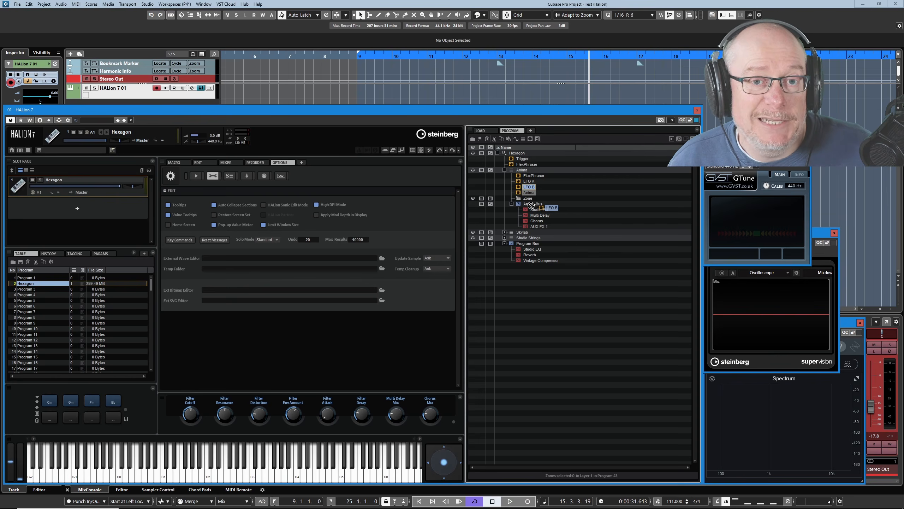
mouse_move(531, 205)
left_mouse_down()
mouse_move(525, 160)
mouse_move(527, 190)
left_mouse_up()
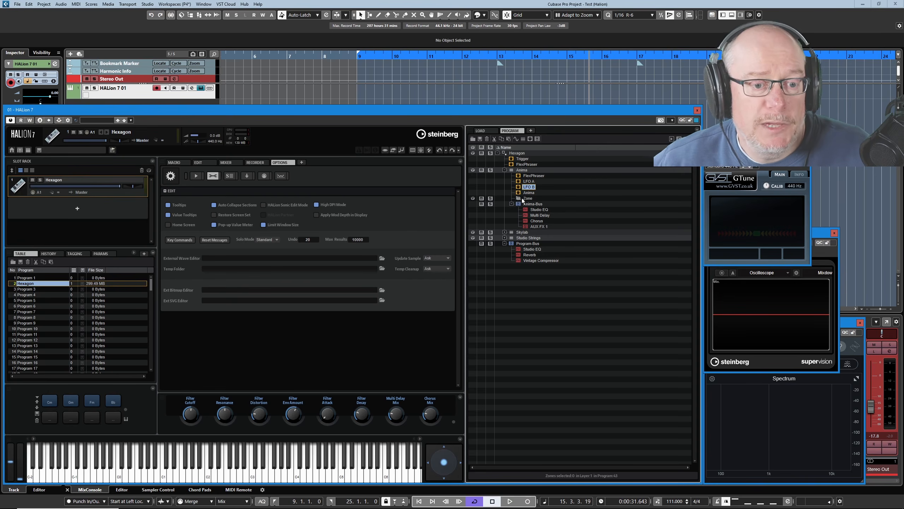
Select the Multi Delay effect on the Anima-Bus and open its editing parameters
left_click(523, 198)
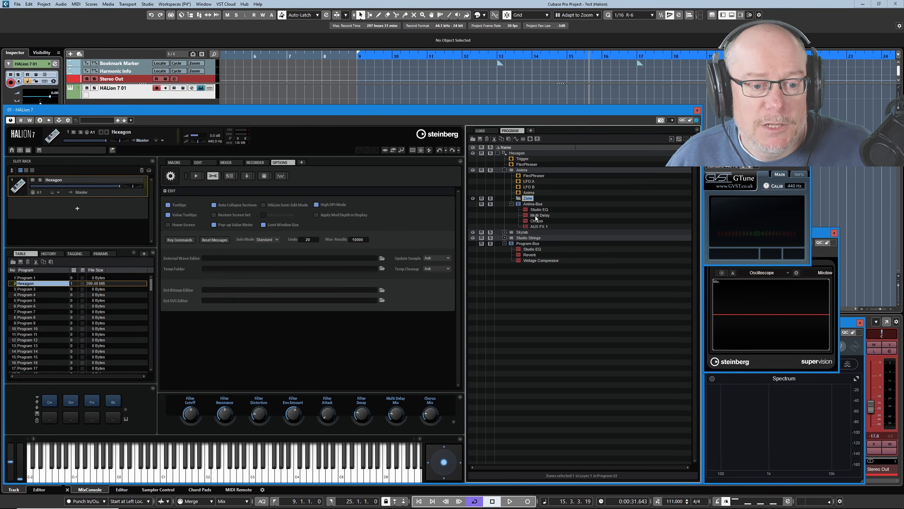
left_click(536, 215)
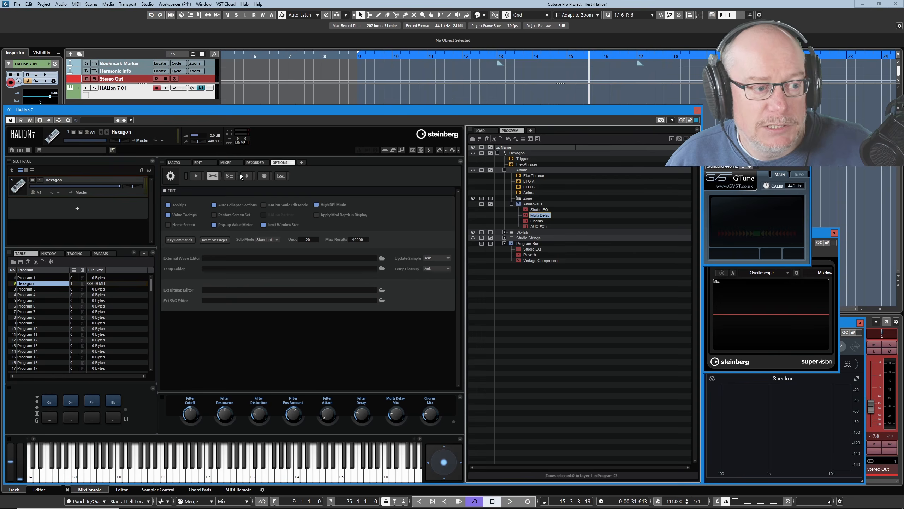
left_click(195, 164)
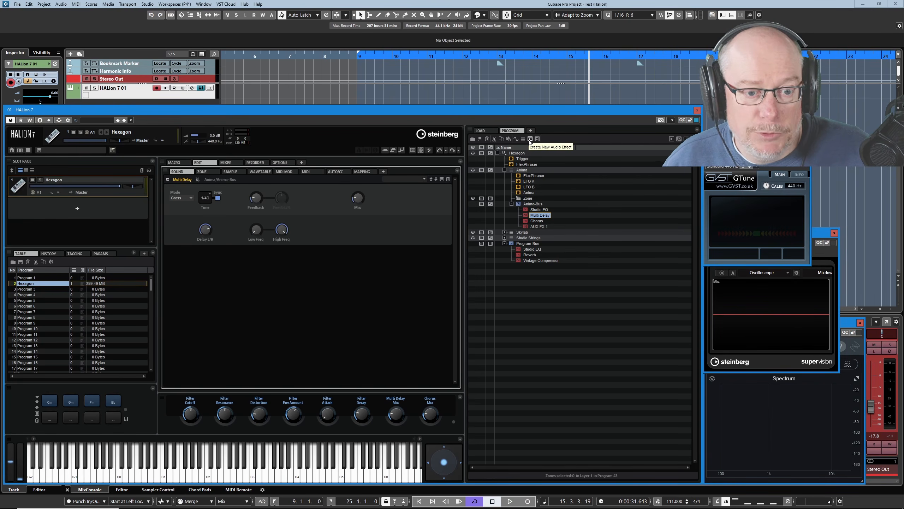
Solo the Anima-Bus and toggle the Multi Delay's bypass on and off again
left_click(491, 204)
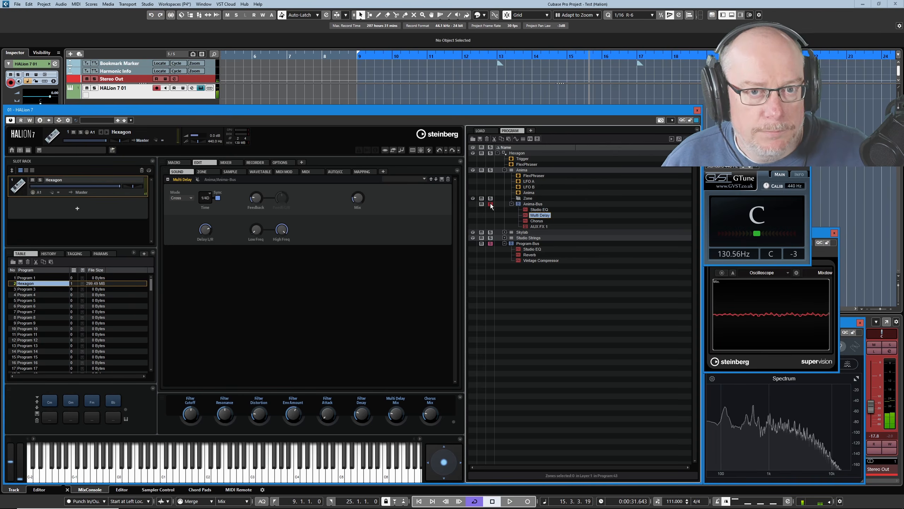
left_click(197, 179)
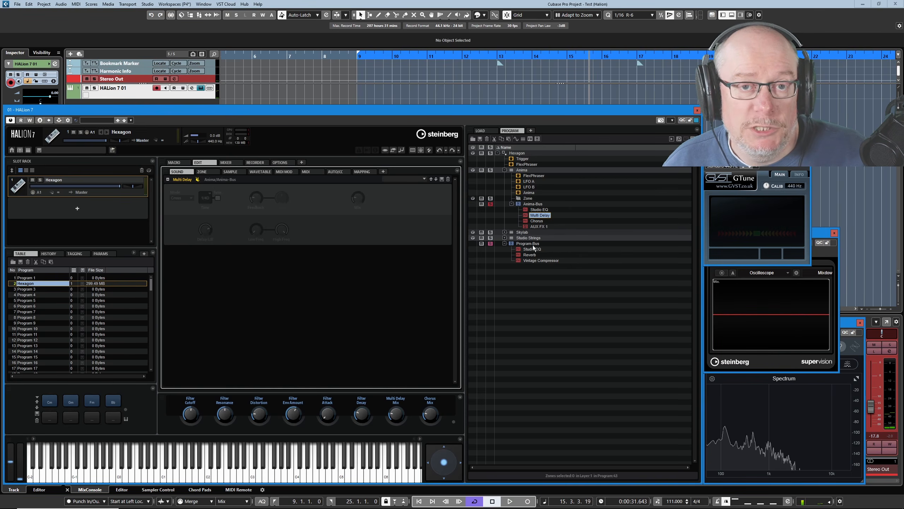
left_click(198, 179)
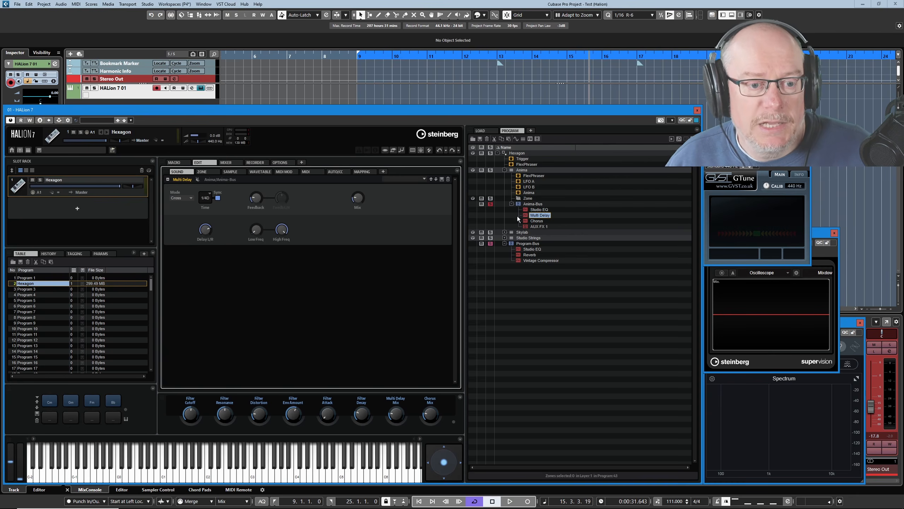
Select the Anima layer and toggle solo on the Anima-Bus and Program-Bus until both are unsoloed
left_click(504, 170)
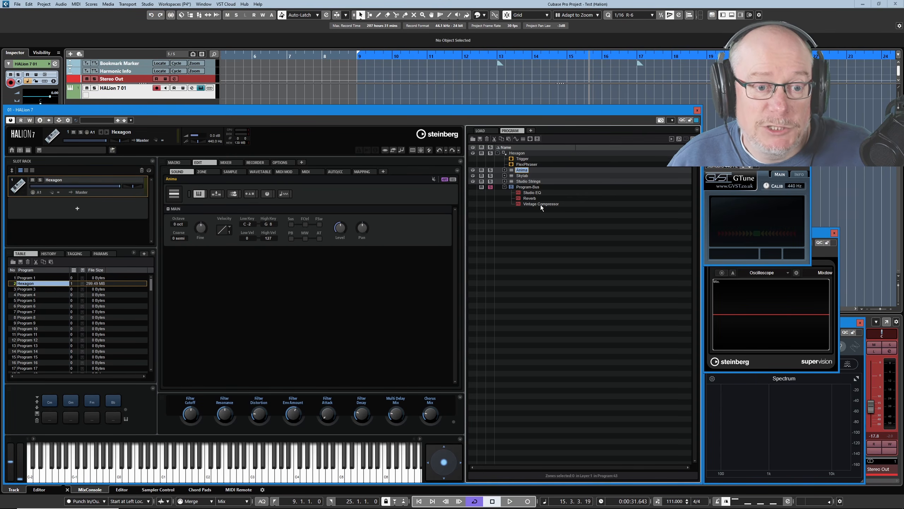
left_click(505, 170)
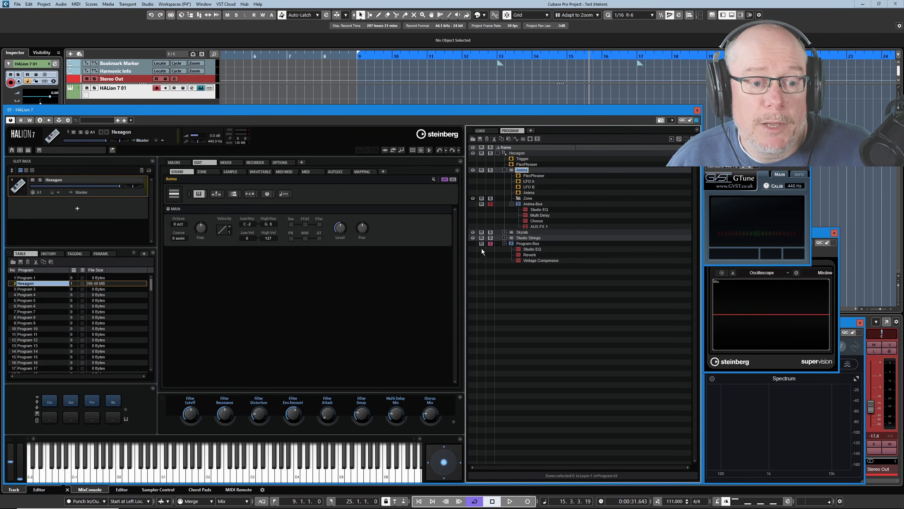
left_click(490, 205)
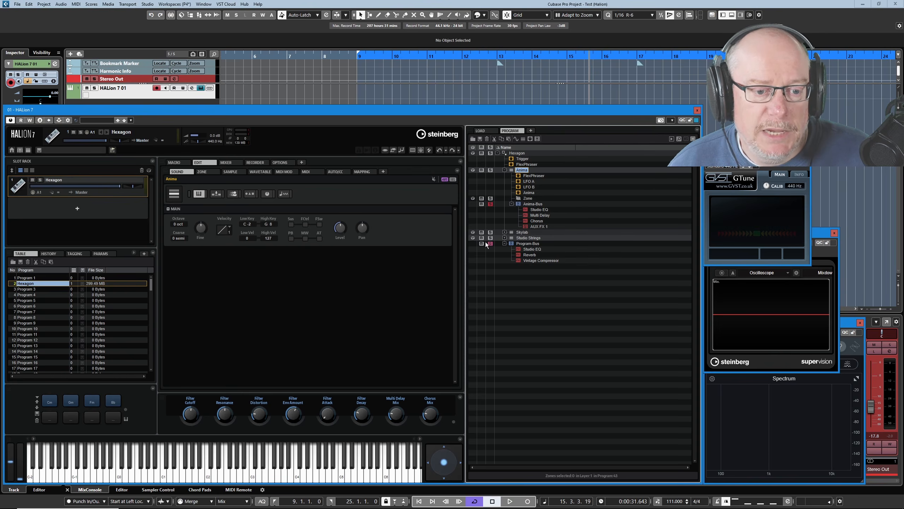
left_click(491, 204)
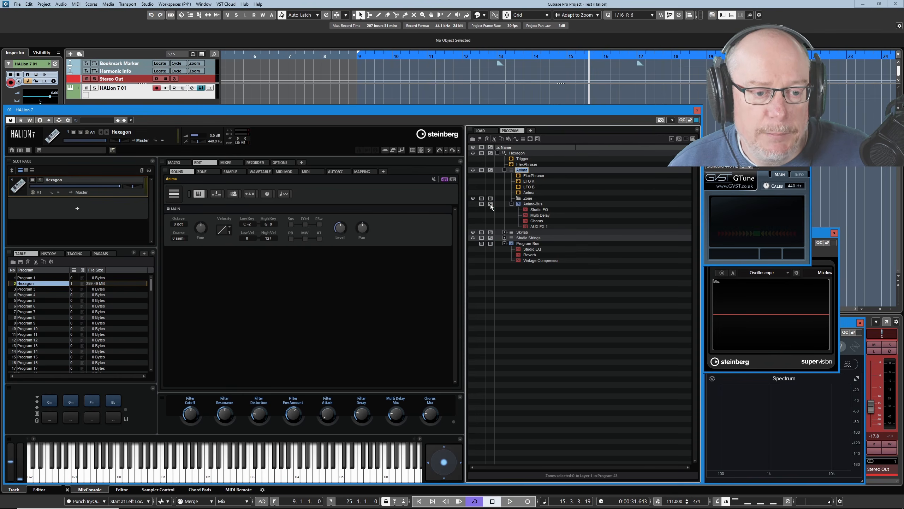
left_click(491, 243)
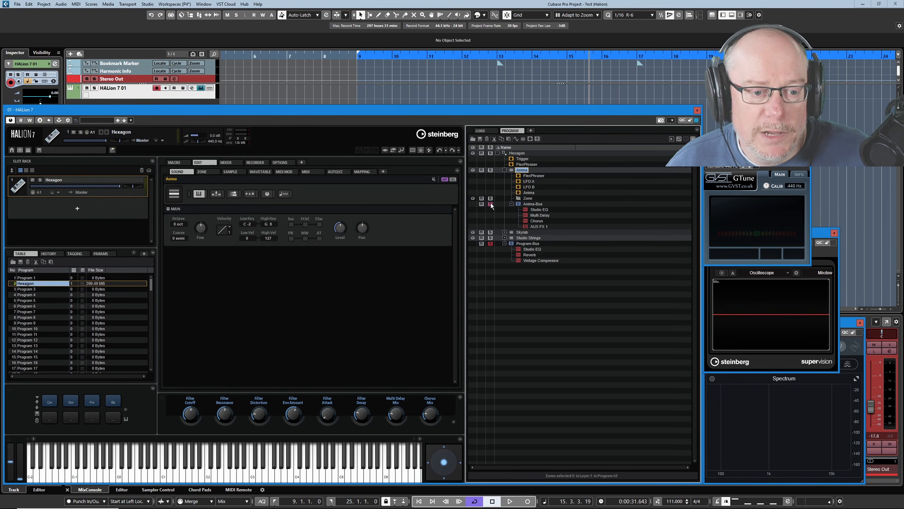
left_click(490, 244)
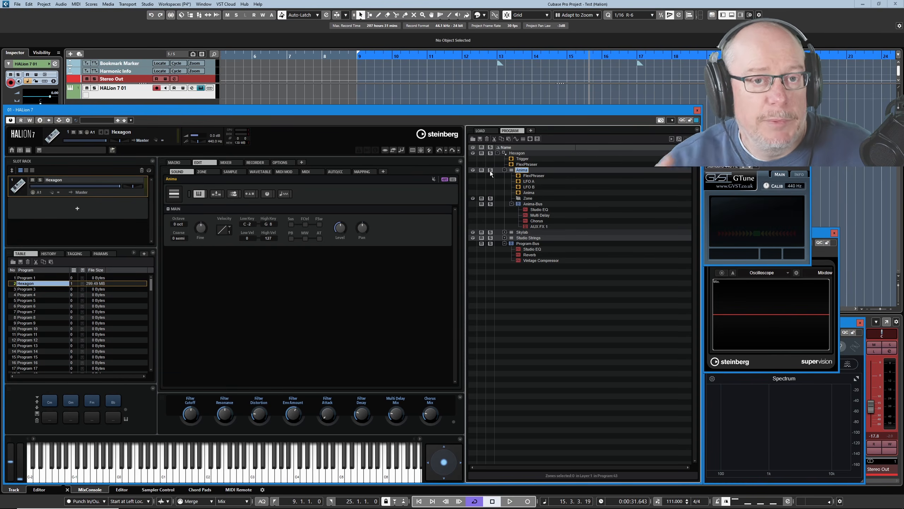
Toggle solo on the Anima layer and Anima-Bus, and collapse the Anima layer
left_click(490, 171)
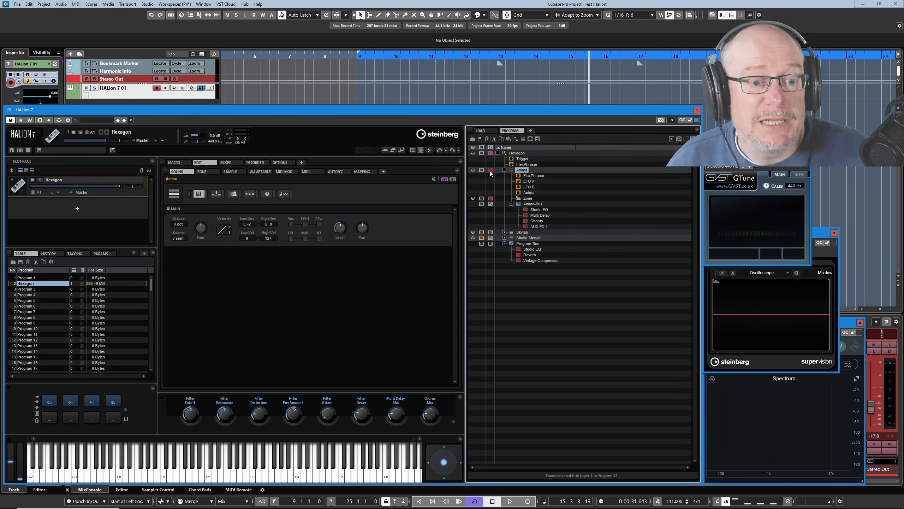
left_click(490, 170)
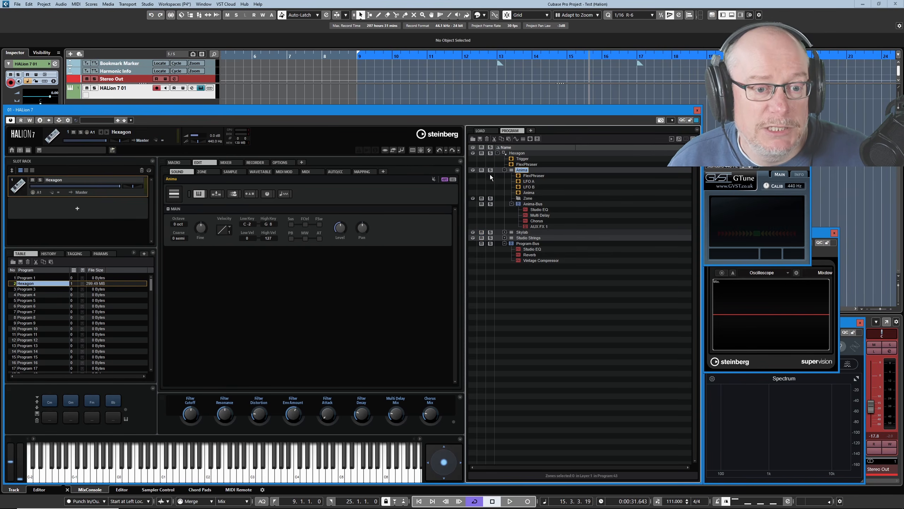
left_click(491, 205)
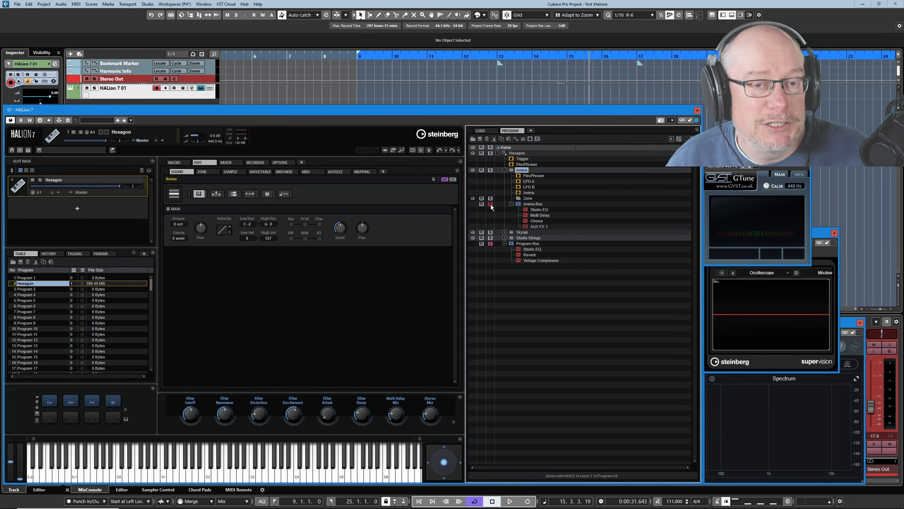
left_click(504, 170)
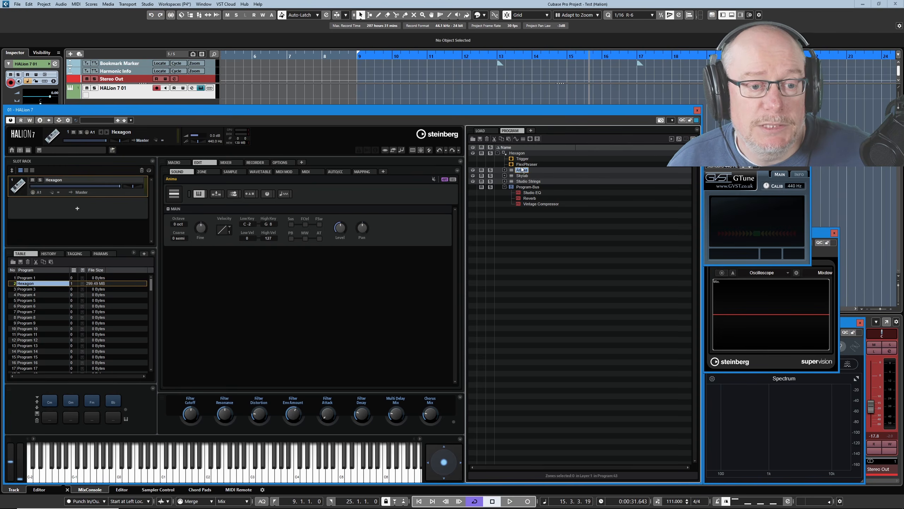
left_click(491, 170)
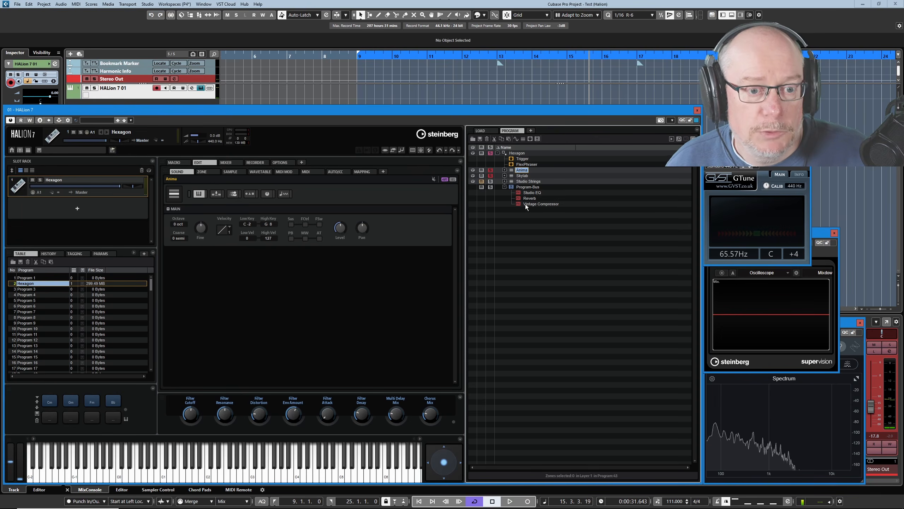
left_click(490, 171)
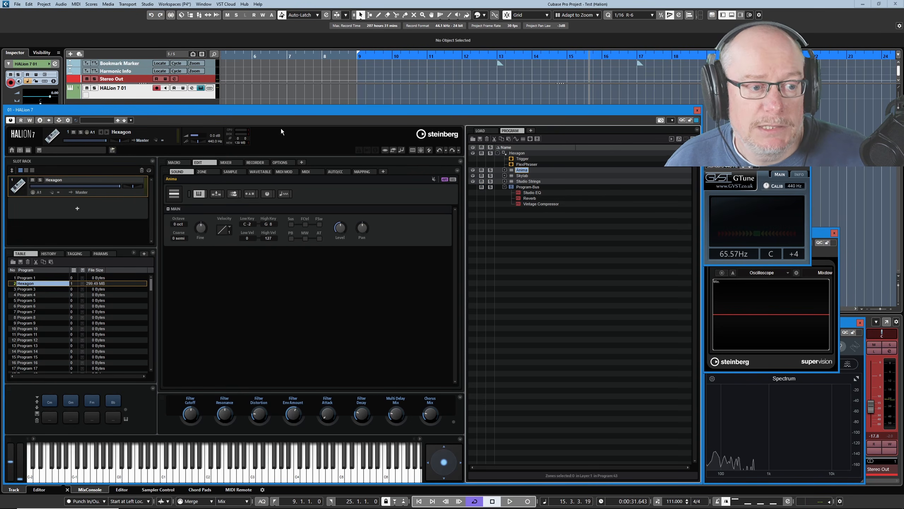
Set the Solo Mode option to Exclusive
left_click(281, 163)
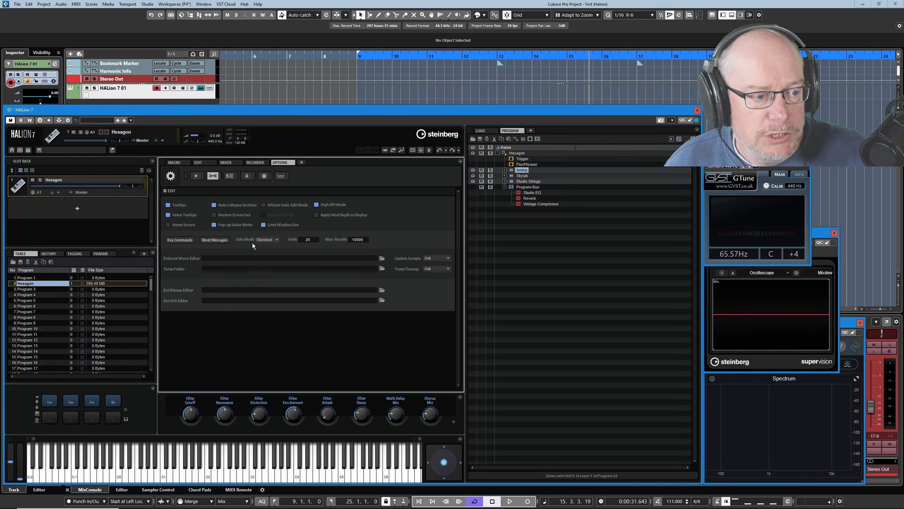
left_click(277, 240)
left_click(278, 255)
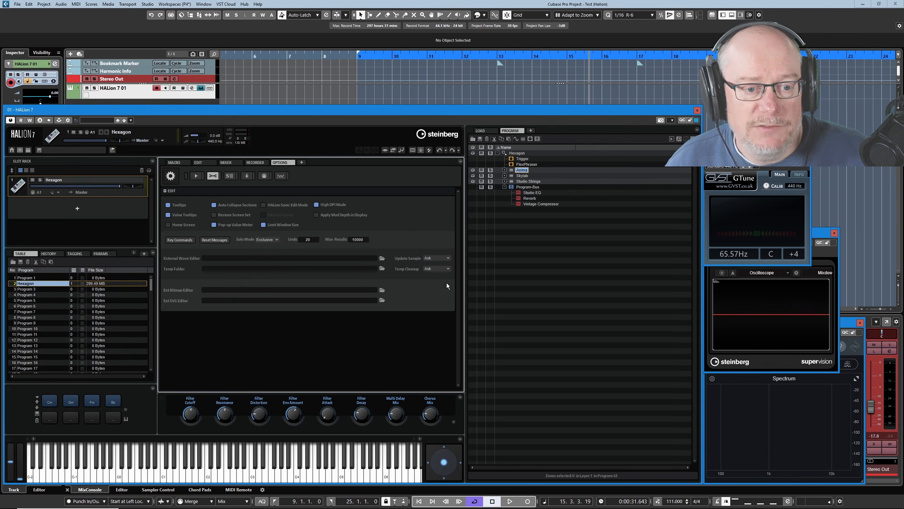
Alternate solo between the Anima and Skylab layers to test exclusive solo
left_click(491, 170)
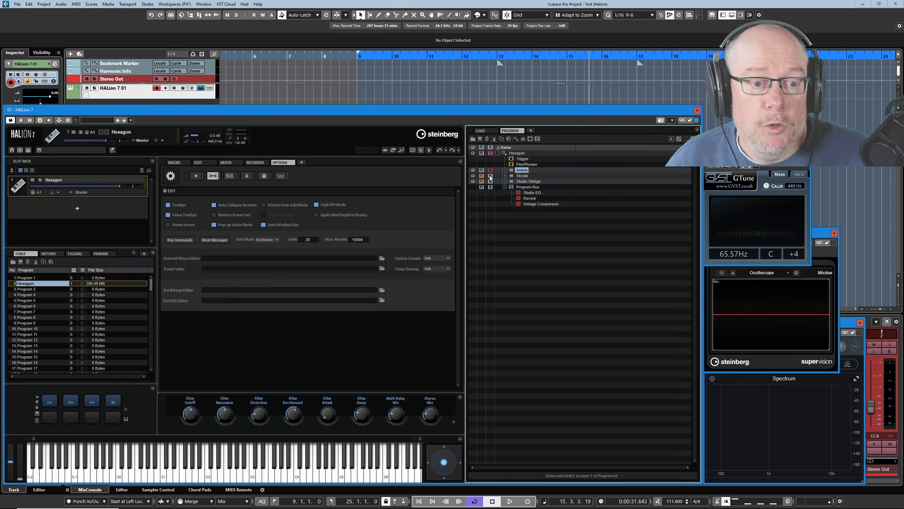
left_click(491, 169)
left_click(491, 175)
left_click(491, 170)
left_click(492, 175)
left_click(491, 170)
left_click(492, 176)
left_click(491, 170)
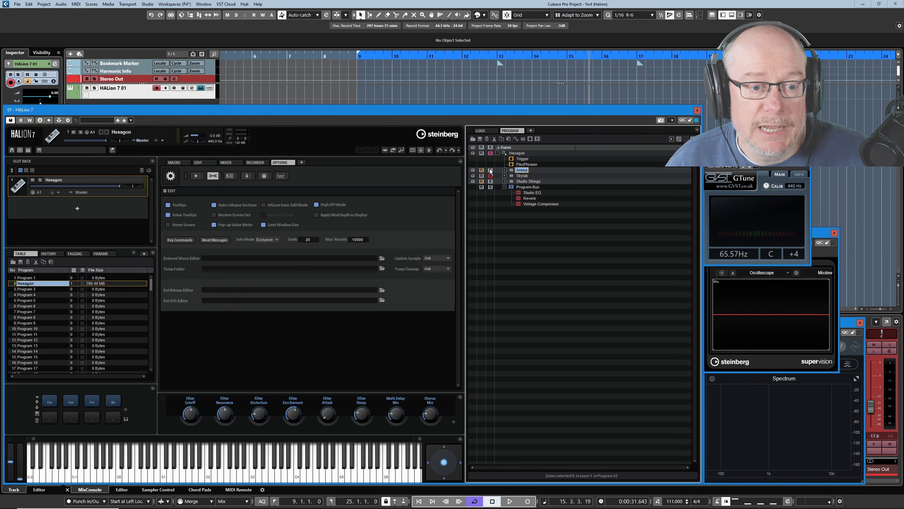
left_click(490, 176)
left_click(492, 175)
left_click(490, 170)
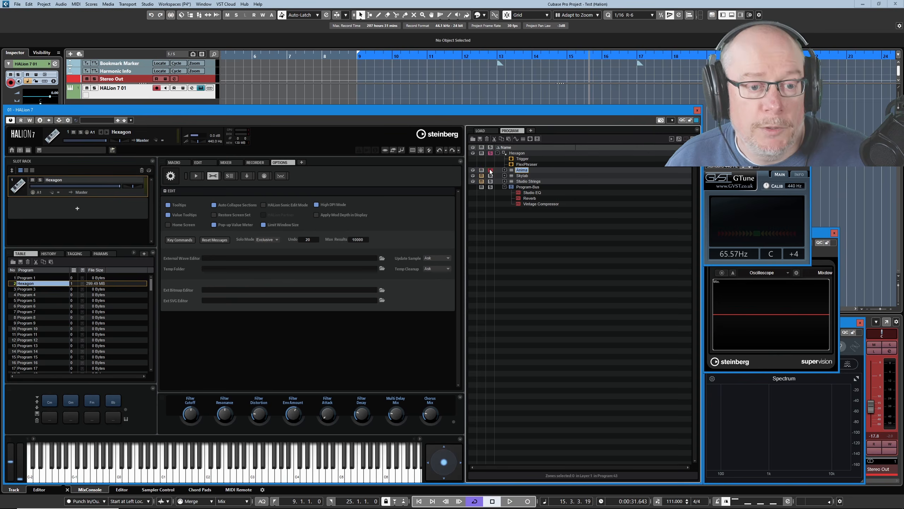
Set the Solo Mode option back to Standard and toggle solo on the Skylab layer
left_click(275, 239)
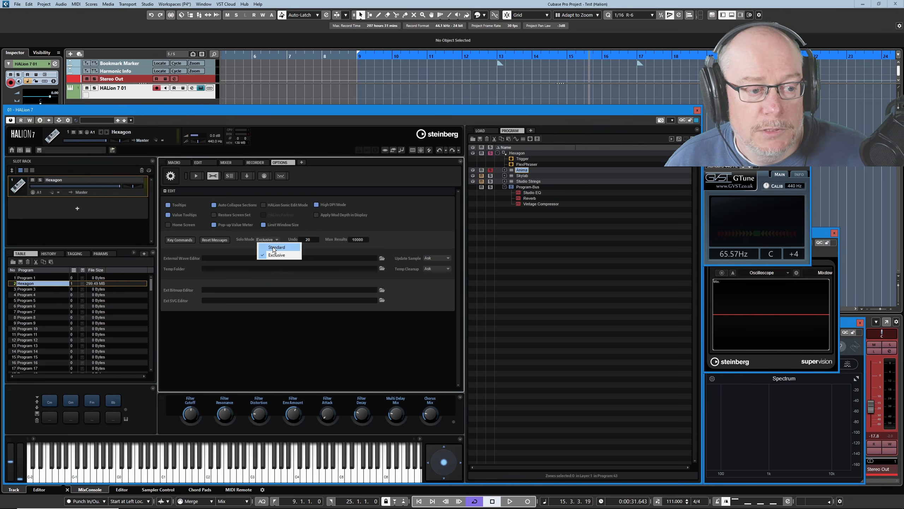
left_click(277, 248)
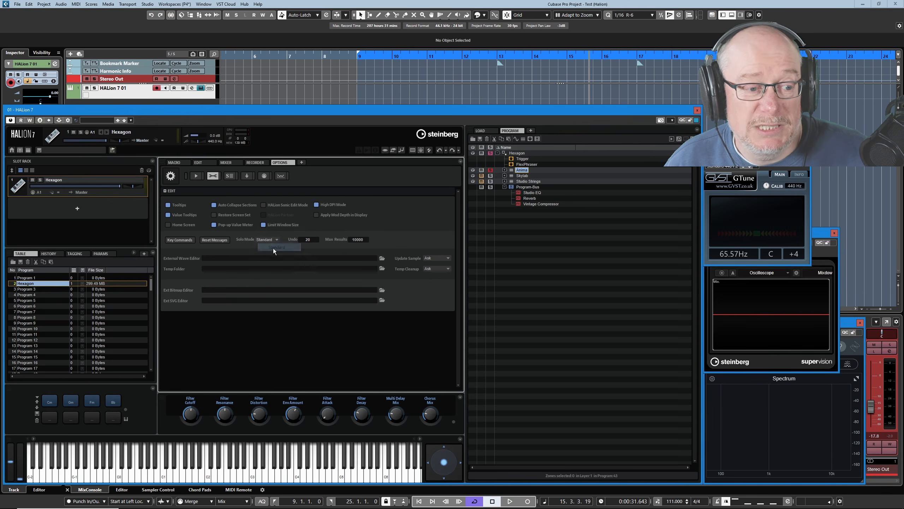
left_click(491, 176)
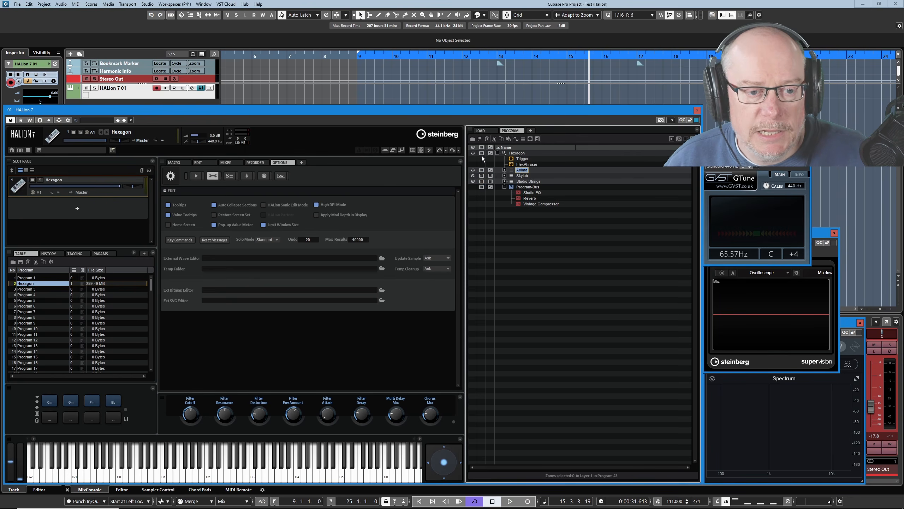
Expand the Anima and Studio Strings layers and the Full Strings Romantic sub-layer in the program tree
left_click(504, 170)
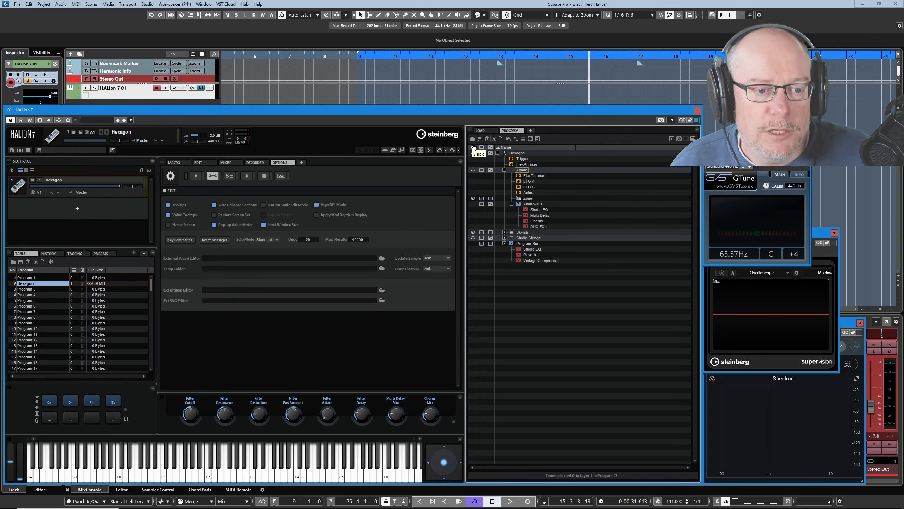
left_click(504, 238)
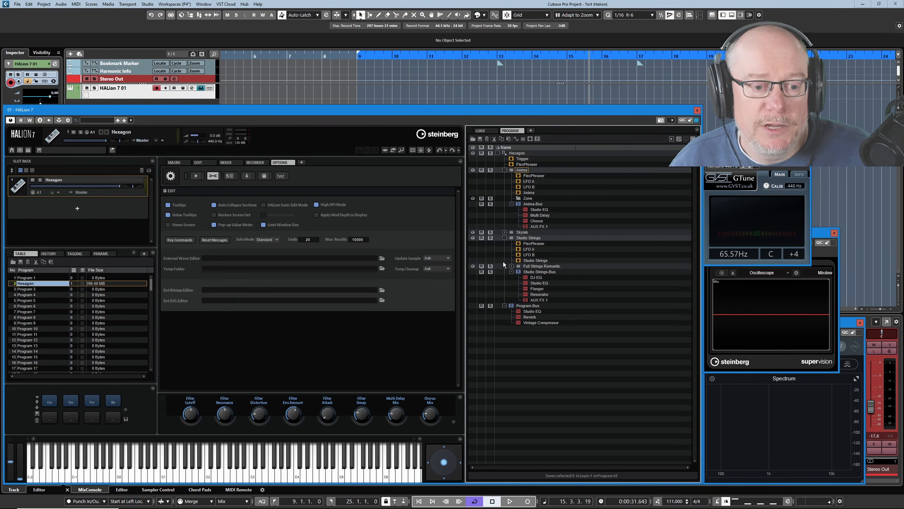
left_click(512, 266)
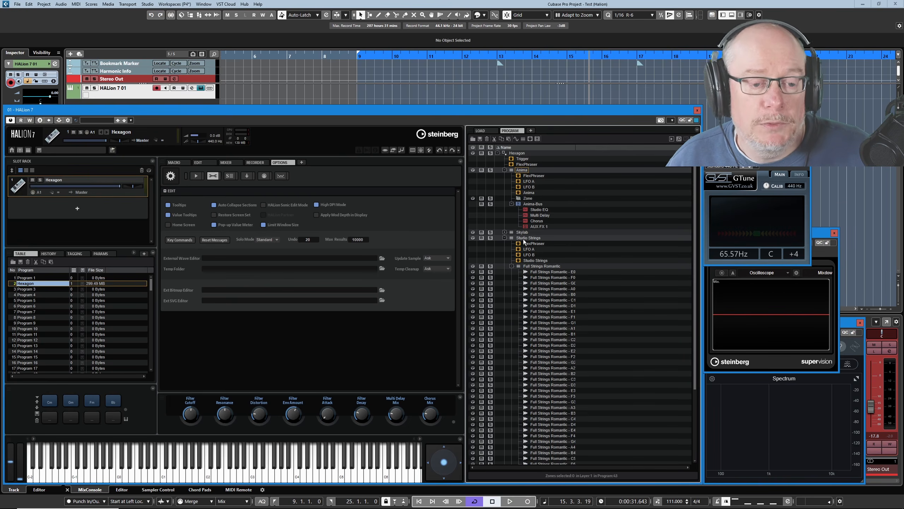
scroll(557, 317, "down", 3)
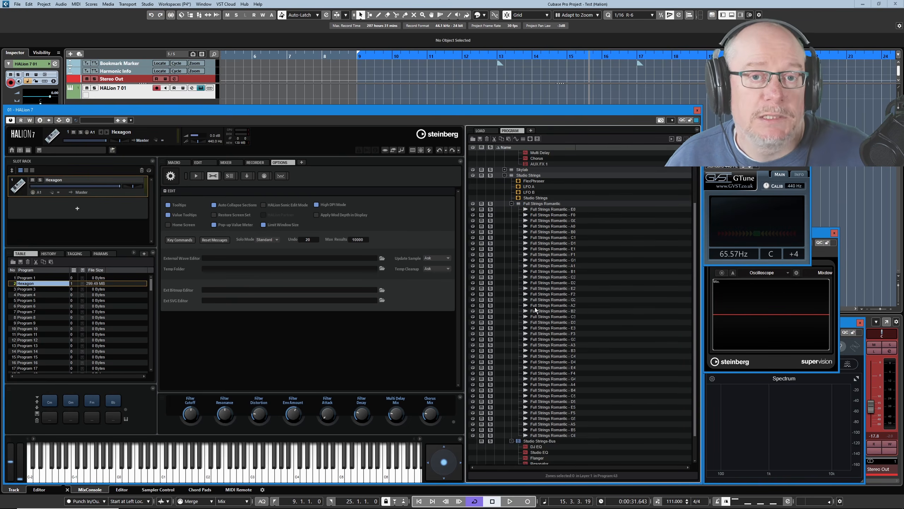
Select the Studio Strings layer and open its key mapping in the Mapping editor
left_click(529, 175)
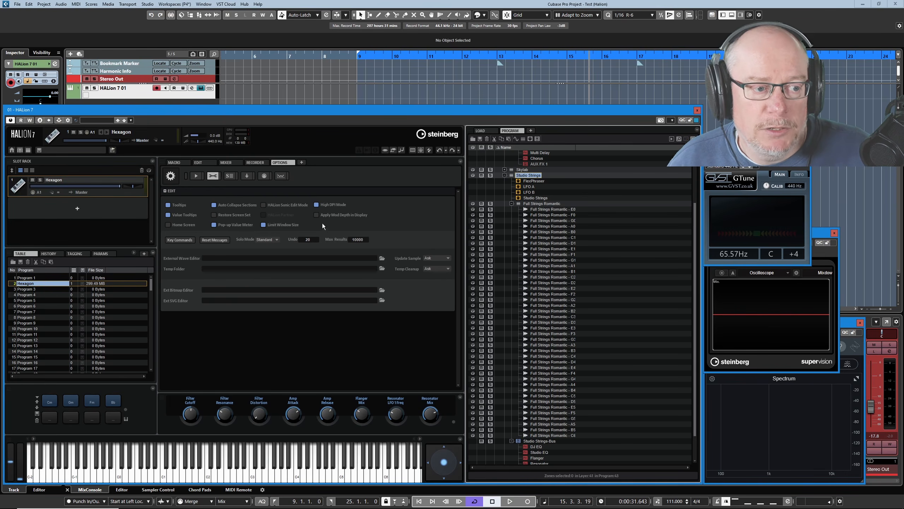
left_click(199, 162)
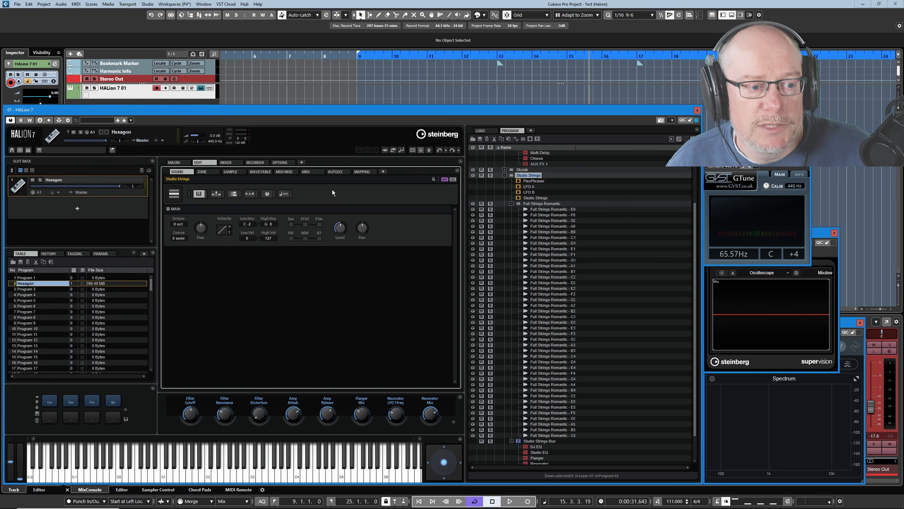
left_click(363, 172)
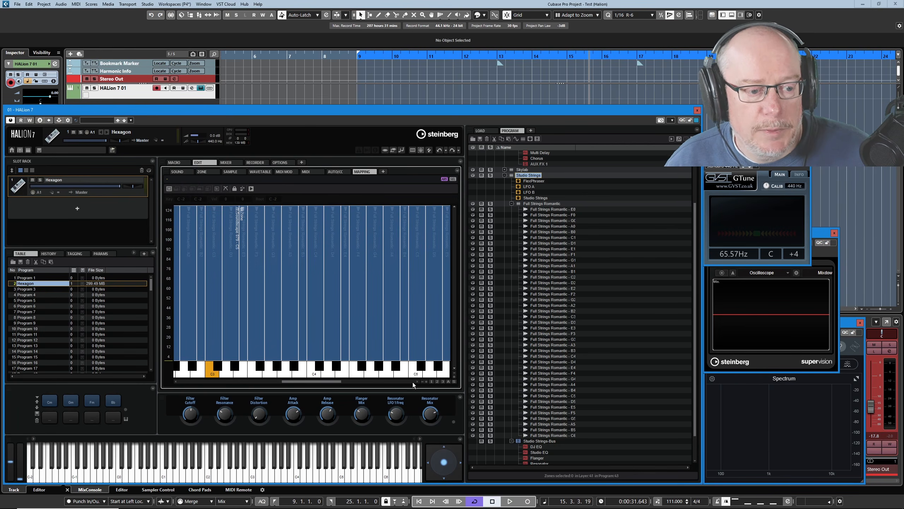
left_click(431, 381)
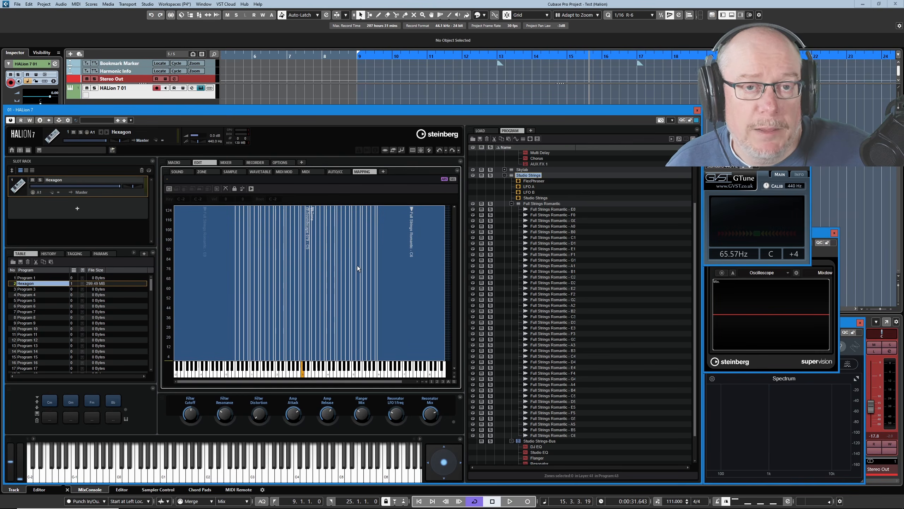
scroll(309, 322, "up", 5)
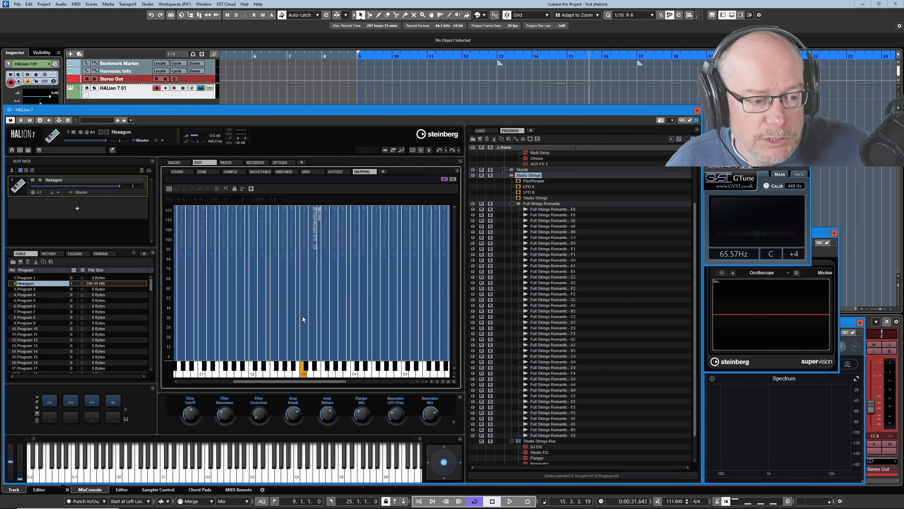
scroll(302, 303, "up", 3)
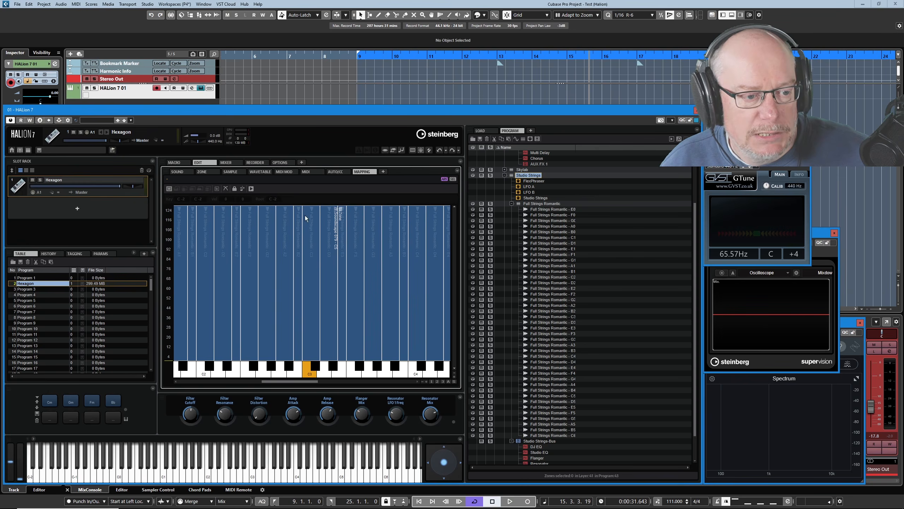
Select the Full Strings Romantic C3 zone and toggle its state column off and on again
left_click(557, 315)
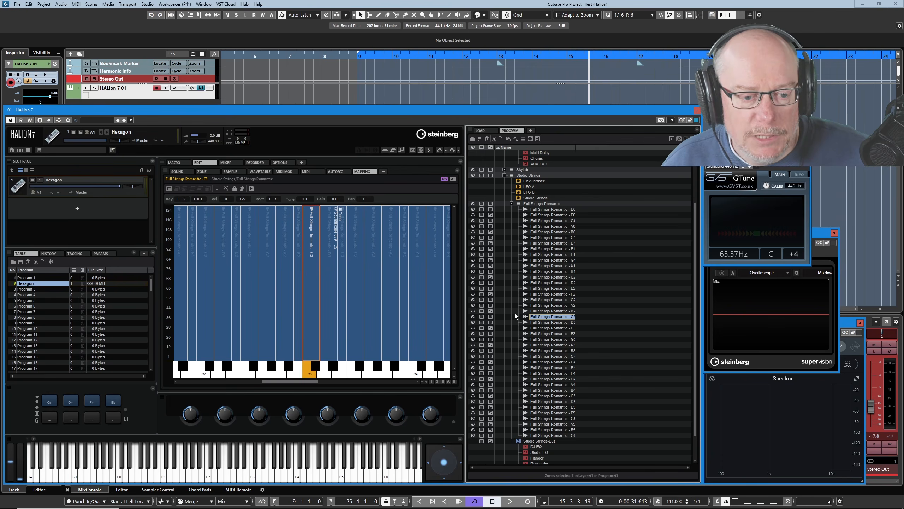
left_click(472, 317)
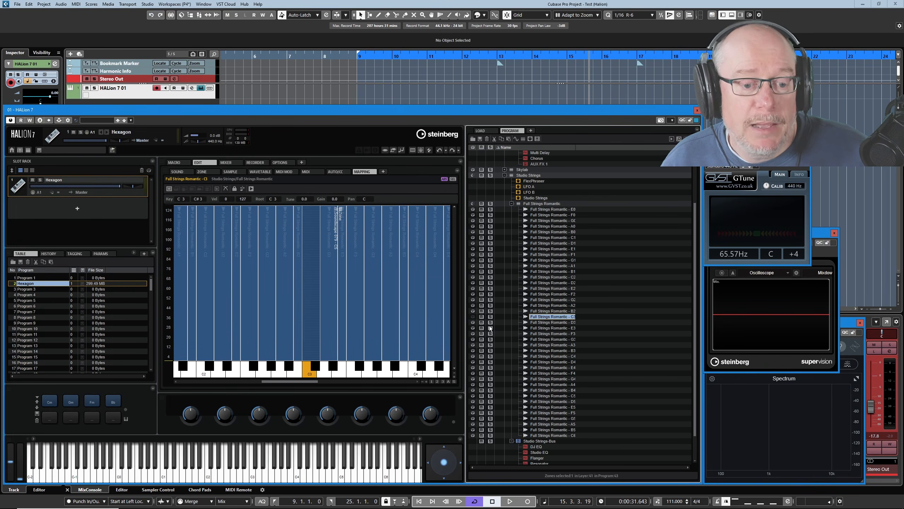
left_click(473, 316)
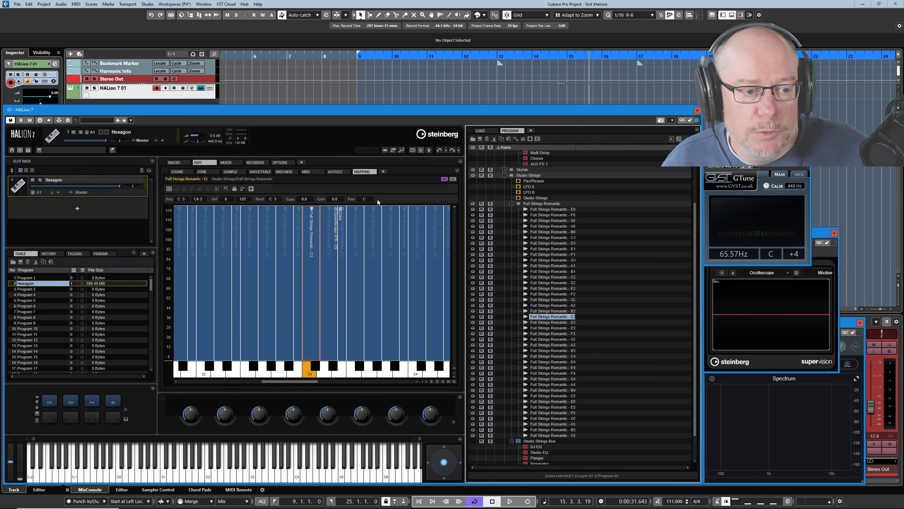
Open the Zone editor and inspect the Full Strings Romantic layer, Anima LFO A, Anima-Bus and Multi Delay
left_click(203, 171)
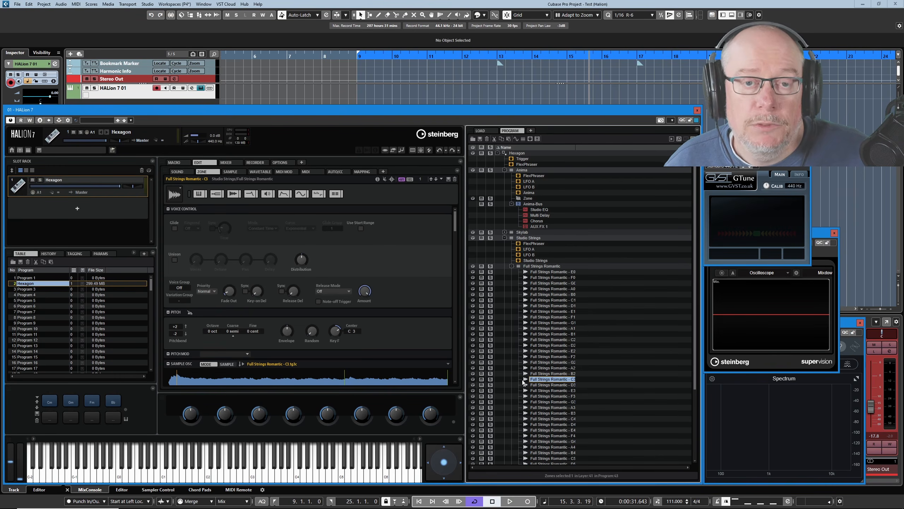
left_click(537, 267)
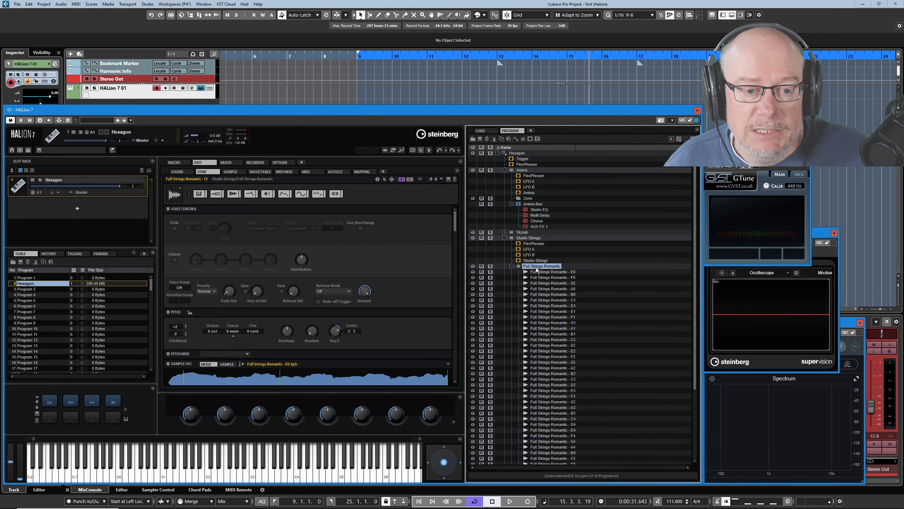
left_click(529, 181)
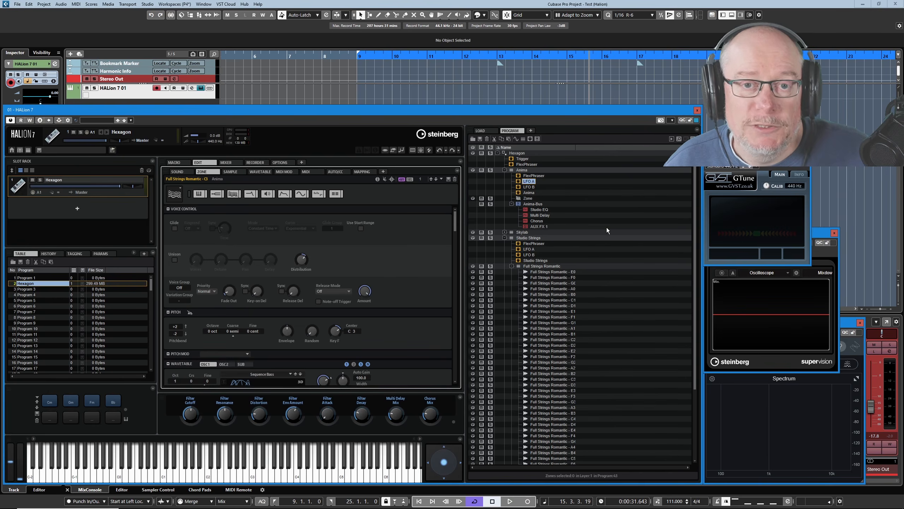
left_click(527, 205)
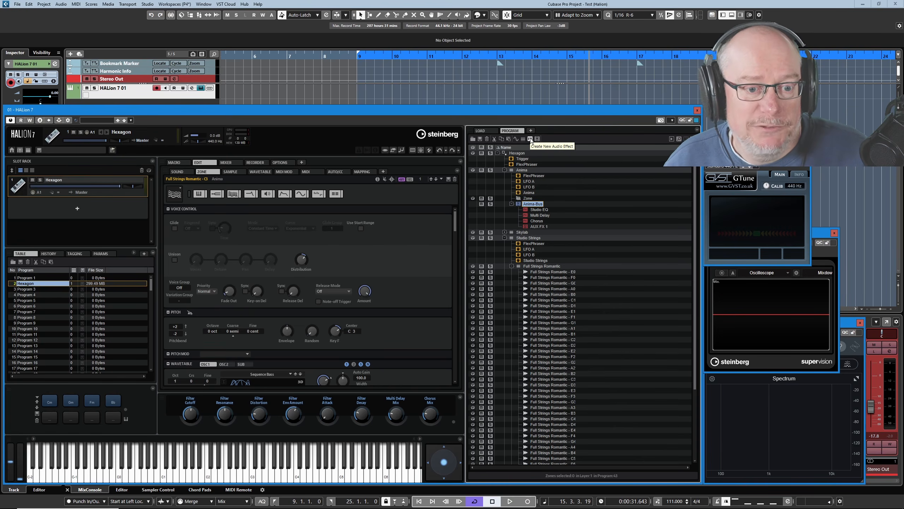
left_click(527, 181)
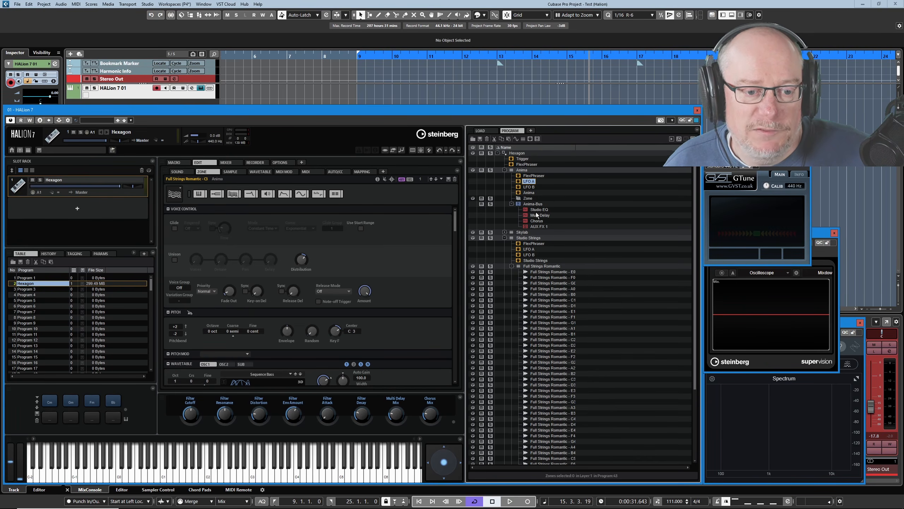
mouse_move(535, 213)
left_mouse_down()
mouse_move(534, 225)
mouse_move(518, 159)
mouse_move(536, 215)
left_mouse_up()
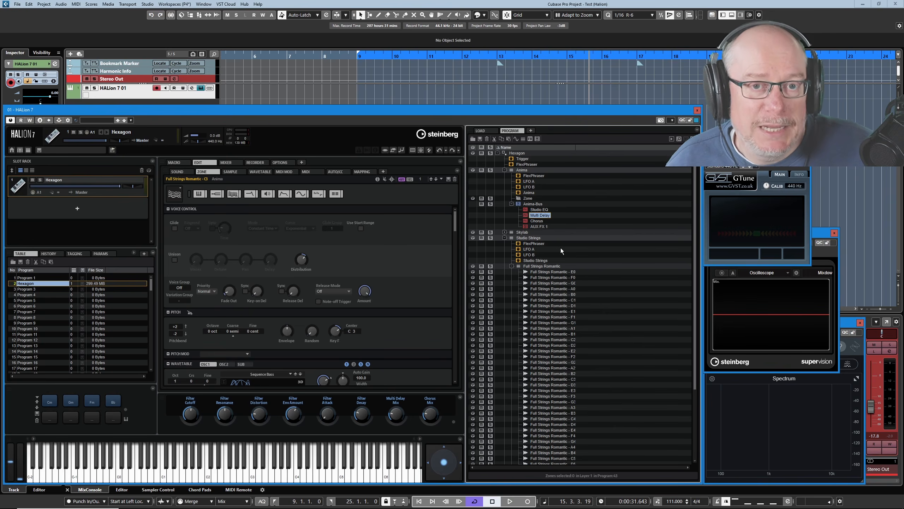
Open the sample preview, select the B2 zone, and lower the Stereo Out fader to -20.3 dB
left_click(671, 139)
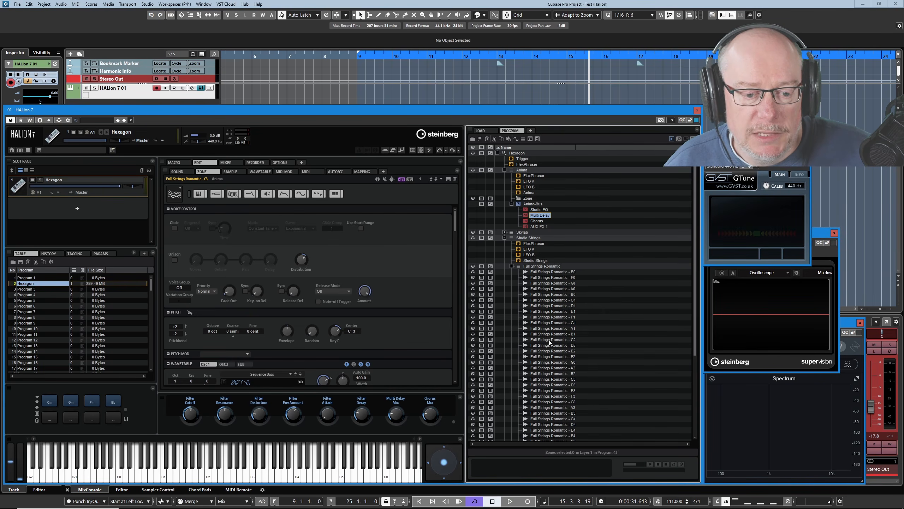
left_click(552, 373)
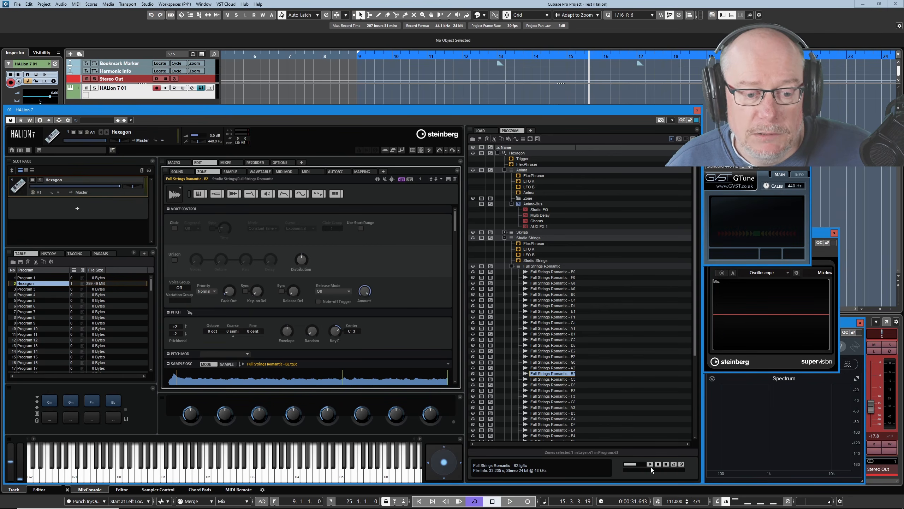
left_click_drag(870, 406, 870, 412)
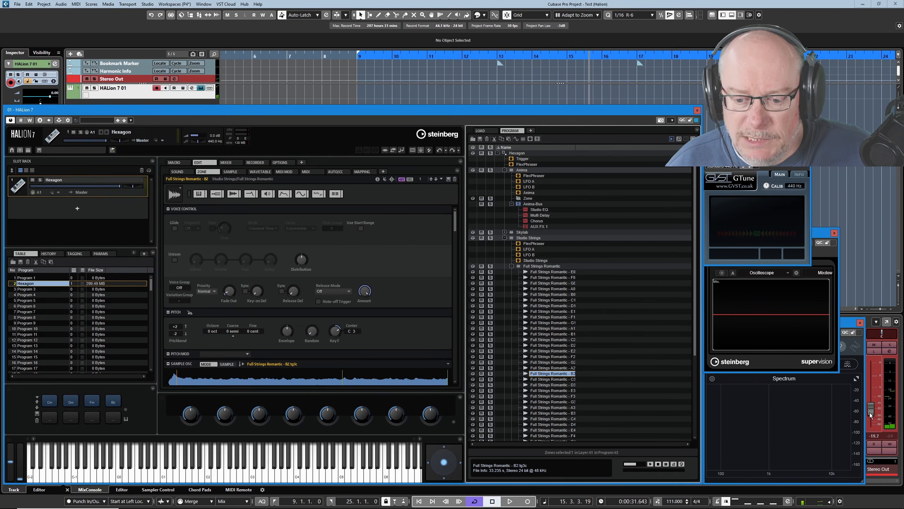
Preview zone samples with Auto Play on for the B2, F3 and D1 zones, then close the sample preview
left_click(650, 464)
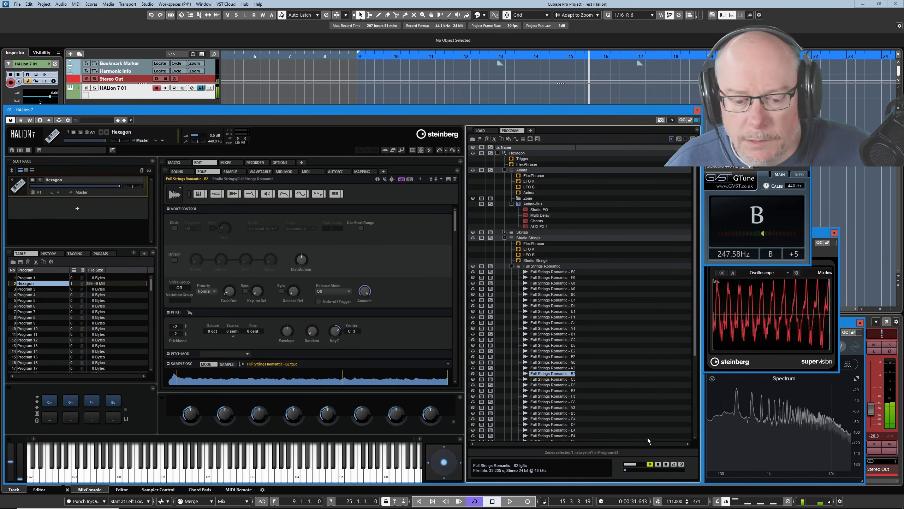
left_click(658, 464)
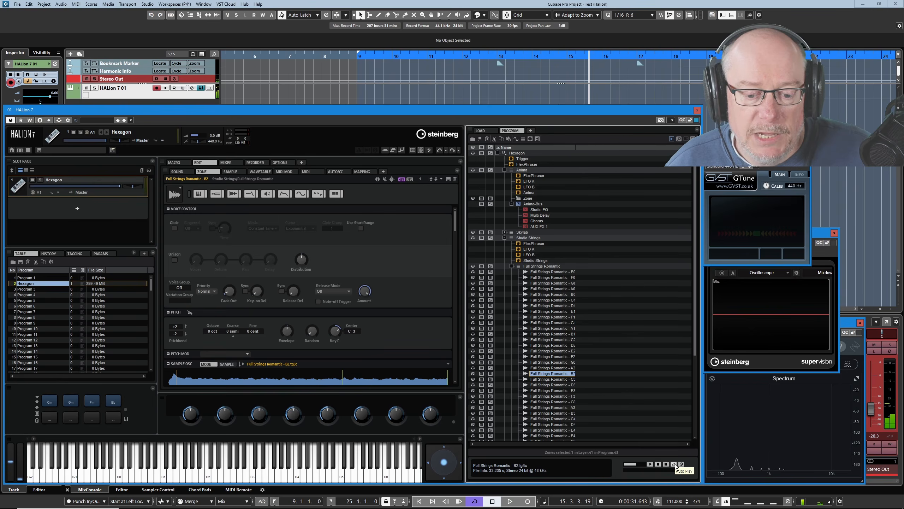
left_click(675, 464)
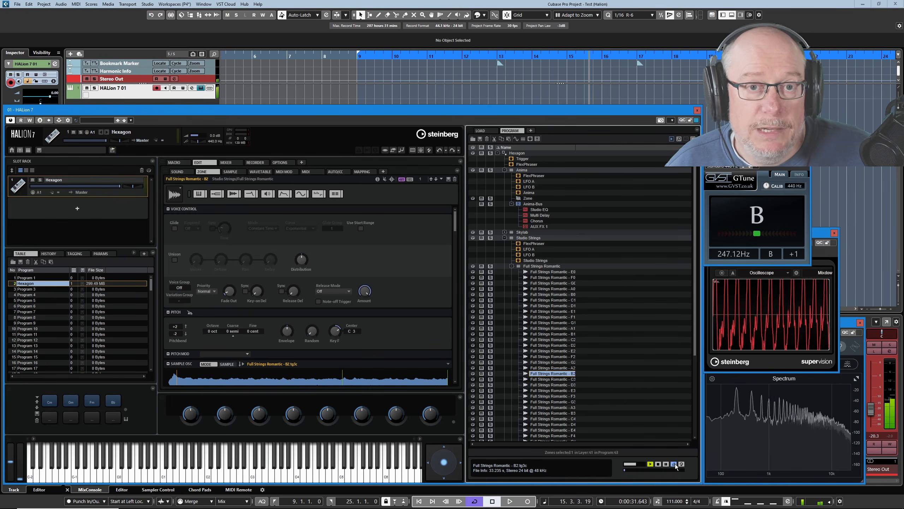
left_click(555, 396)
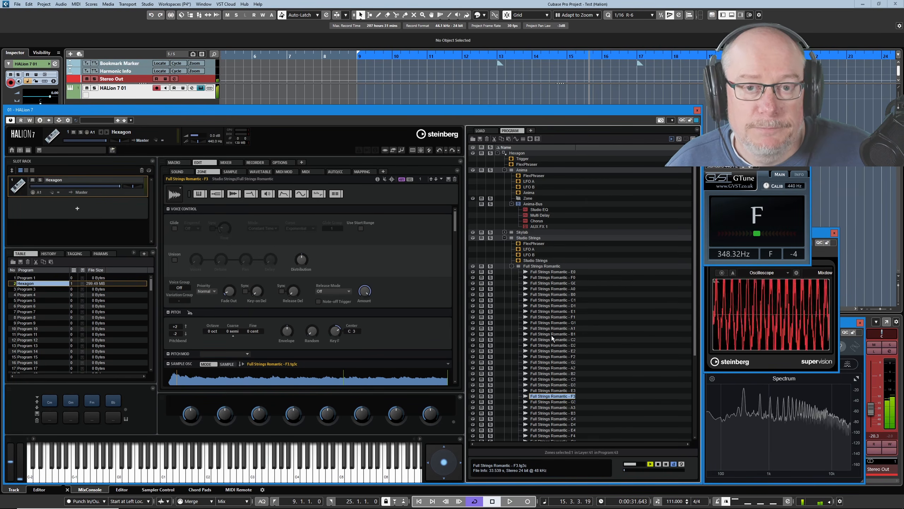
left_click(550, 305)
left_click(655, 464)
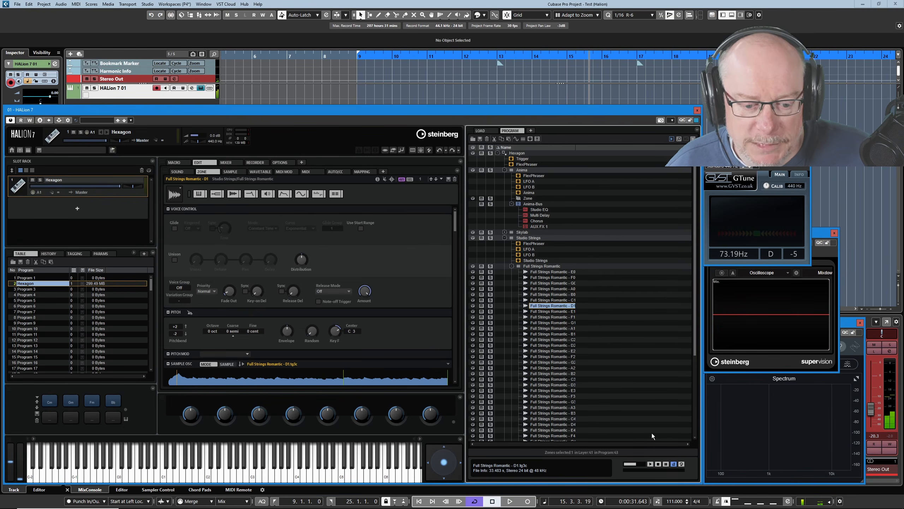
left_click(671, 138)
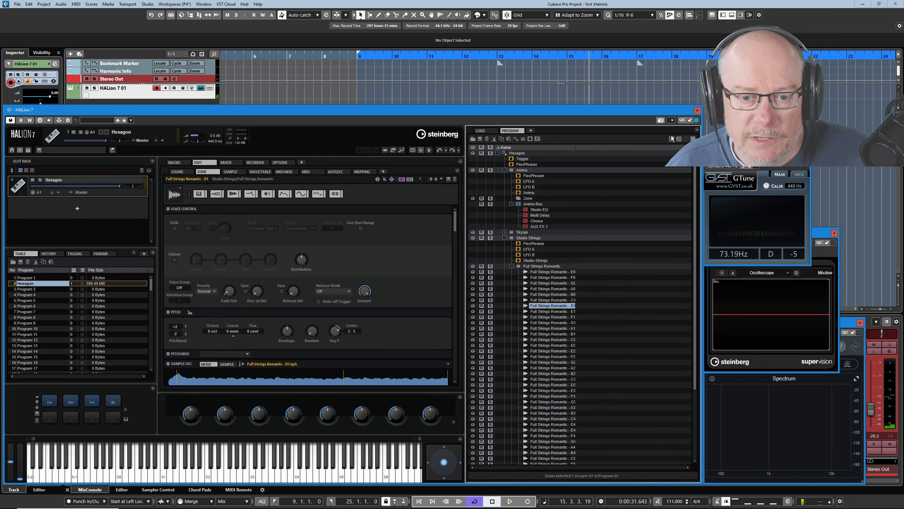
Filter the program tree by "f" and expand the Studio Strings layer in the filtered results
left_click(679, 139)
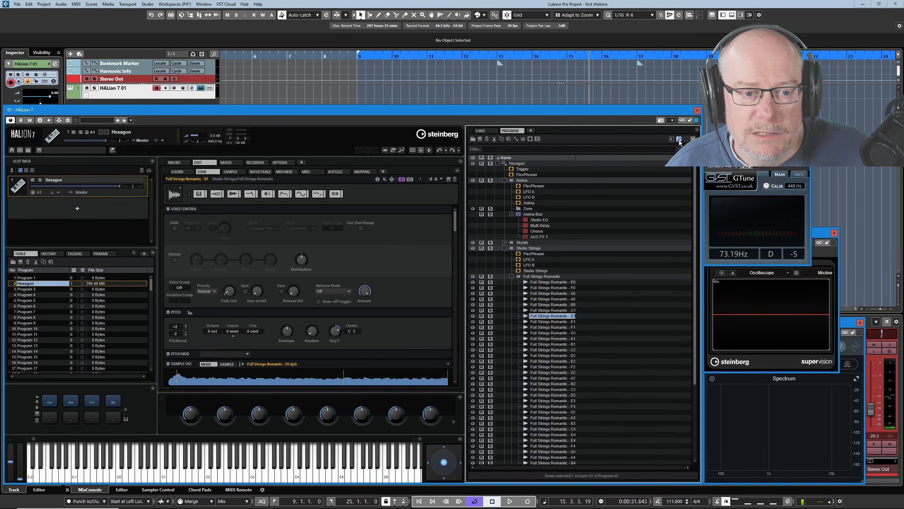
left_click(507, 149)
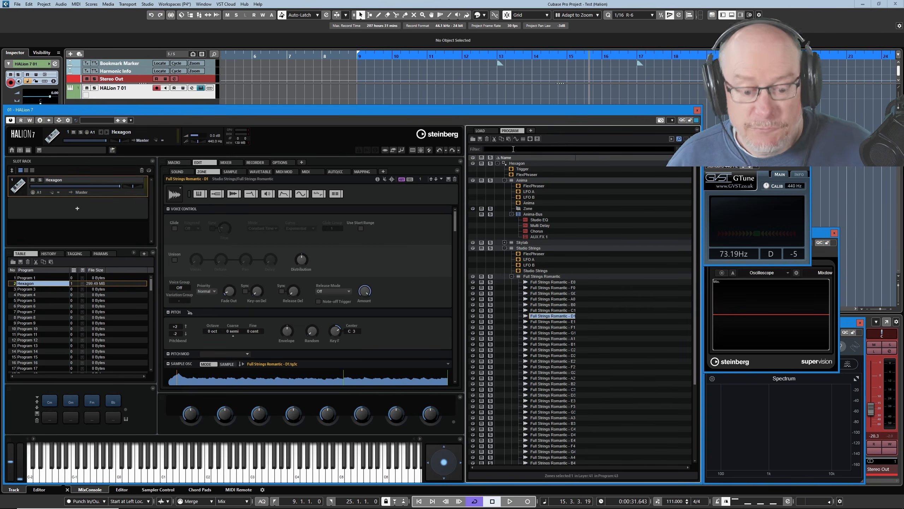
type("f")
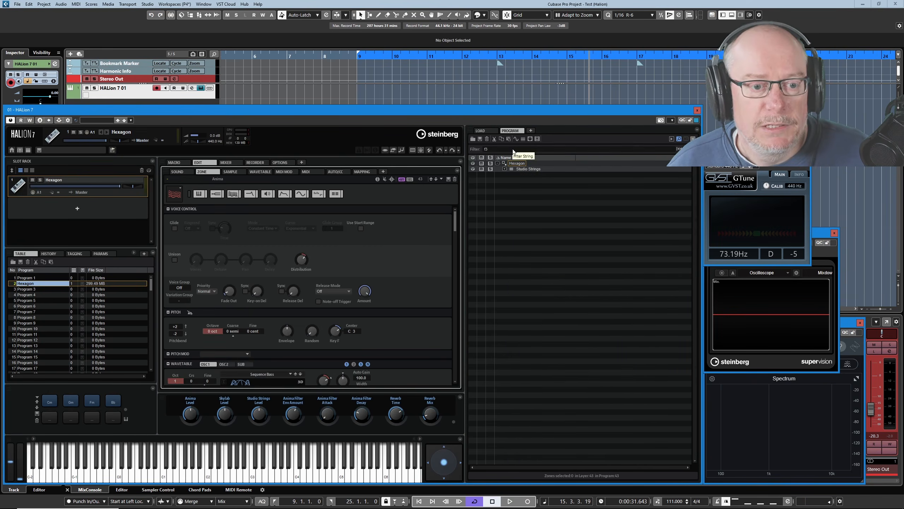
left_click(504, 169)
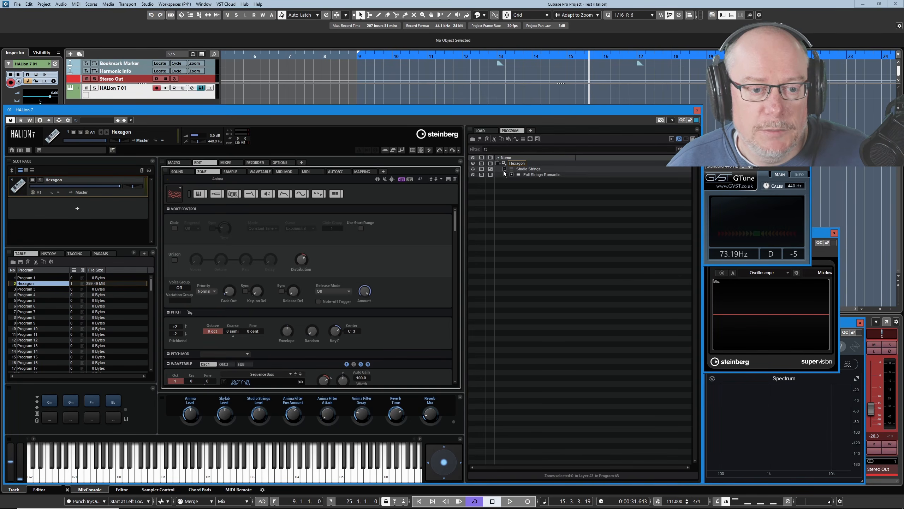
Expand the Full Strings Romantic layer in the filtered tree to show its zone, then collapse the Studio Strings layer
left_click(511, 174)
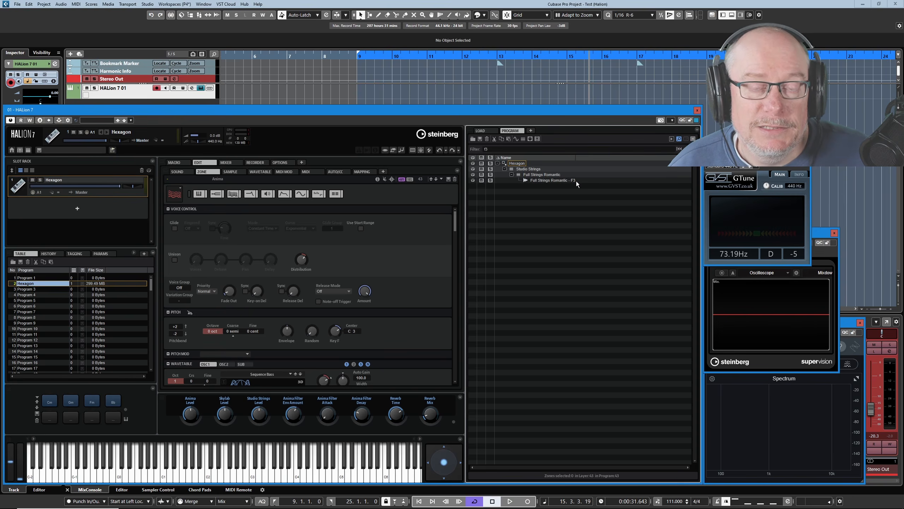
left_click(511, 174)
left_click(504, 169)
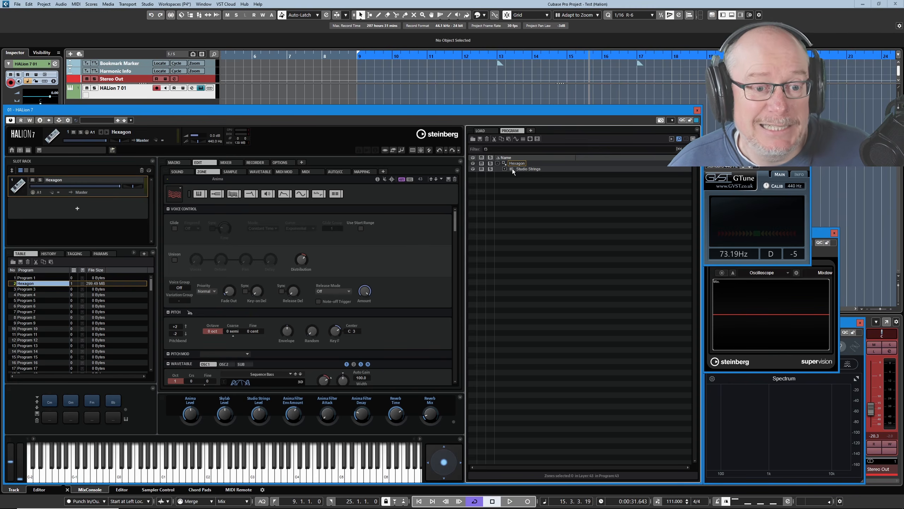
Expand the entire Studio Strings tree, then collapse the whole tree again
right_click(525, 168)
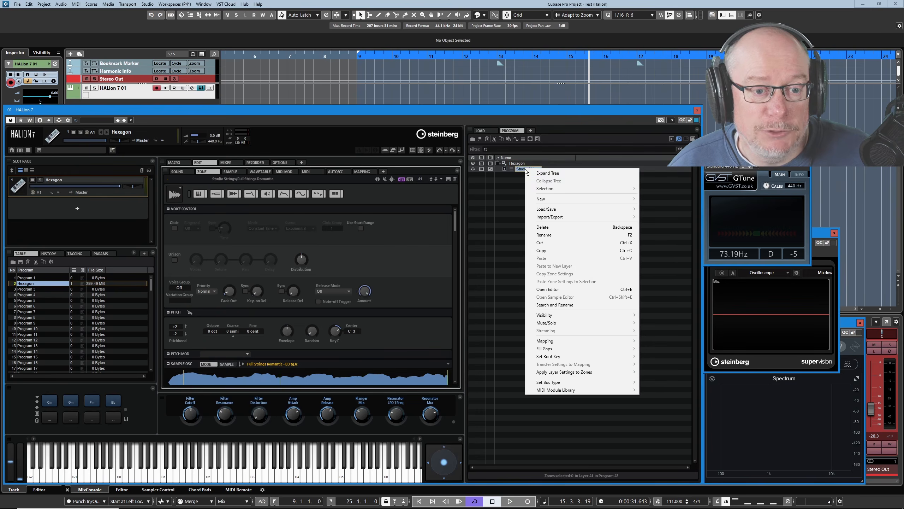
left_click(552, 173)
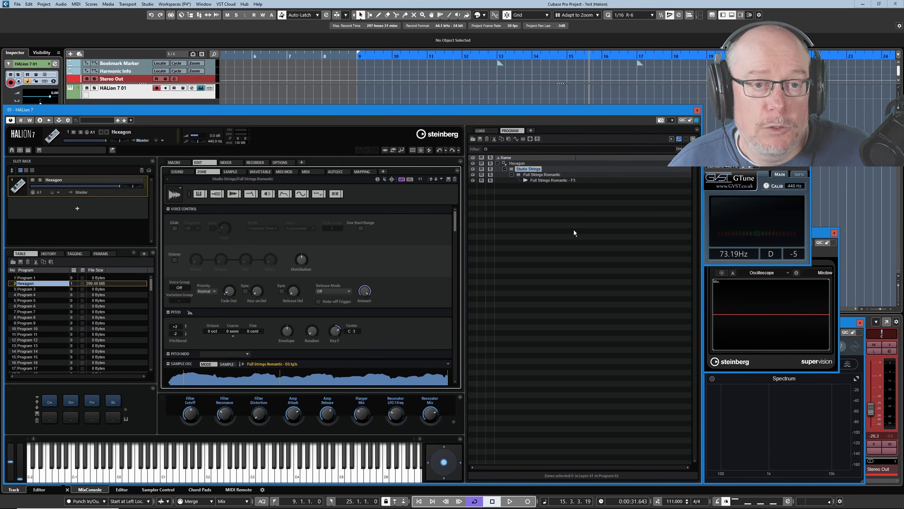
right_click(526, 170)
left_click(539, 180)
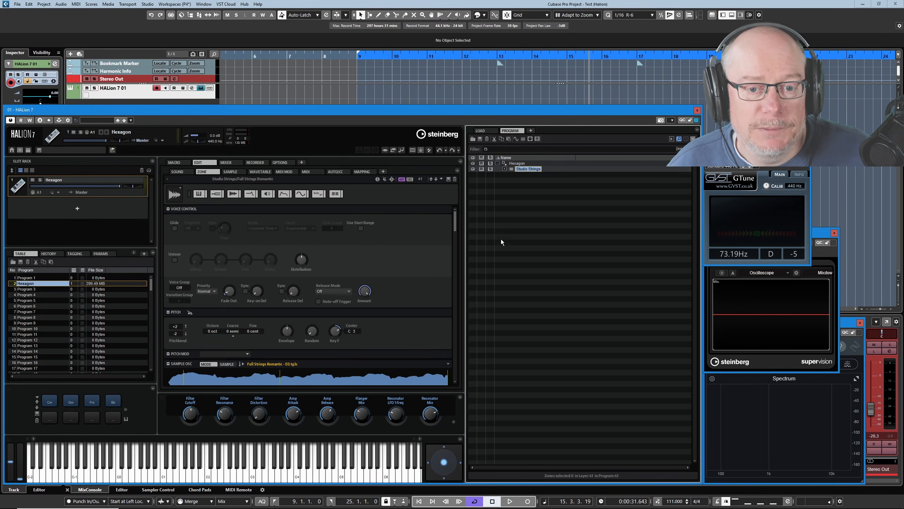
Clear and hide the tree filter, then expand the entire Hexagon program tree
left_click(677, 148)
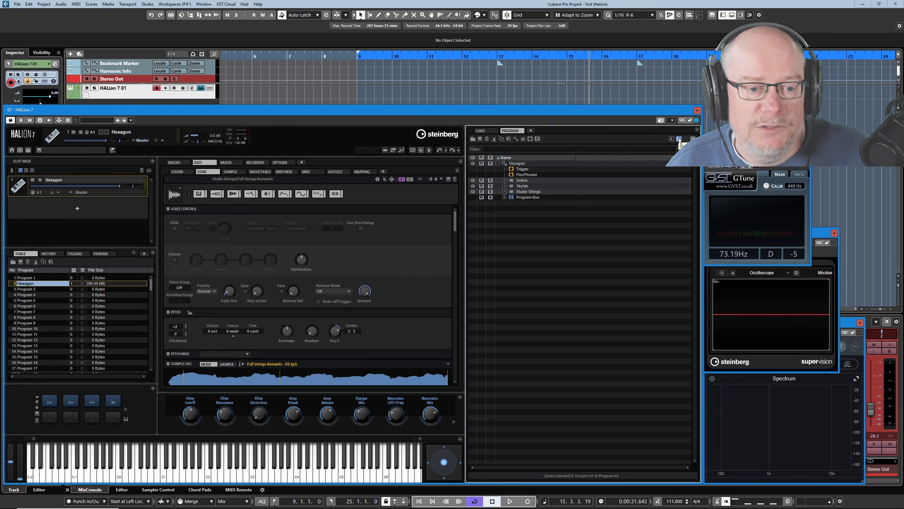
left_click(678, 139)
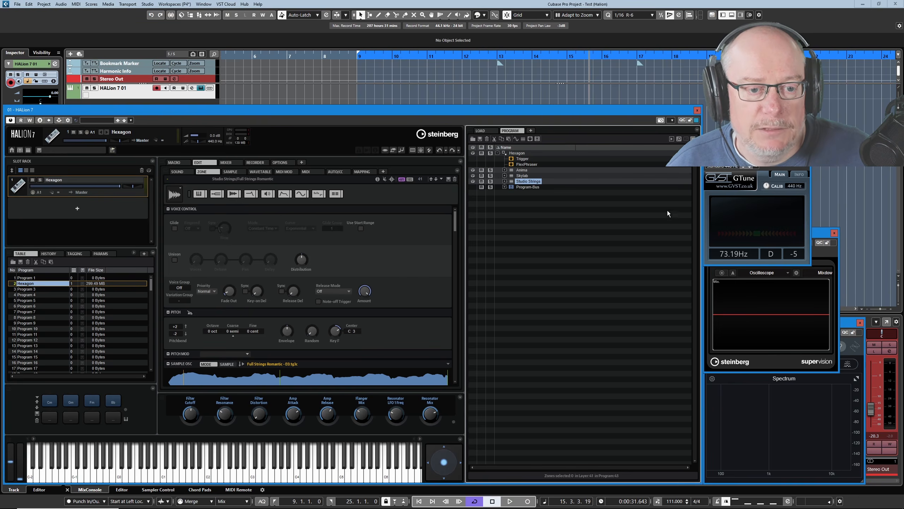
right_click(518, 153)
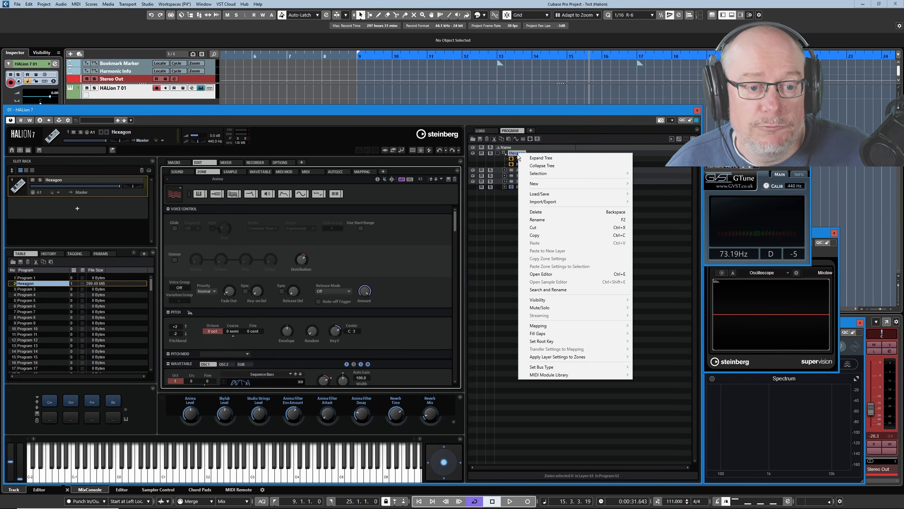
left_click(536, 159)
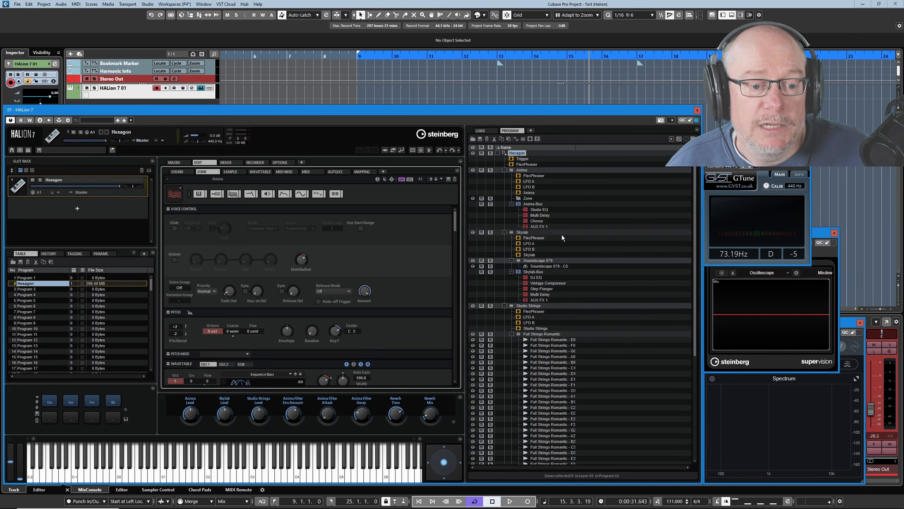
scroll(584, 250, "down", 5)
scroll(598, 288, "up", 5)
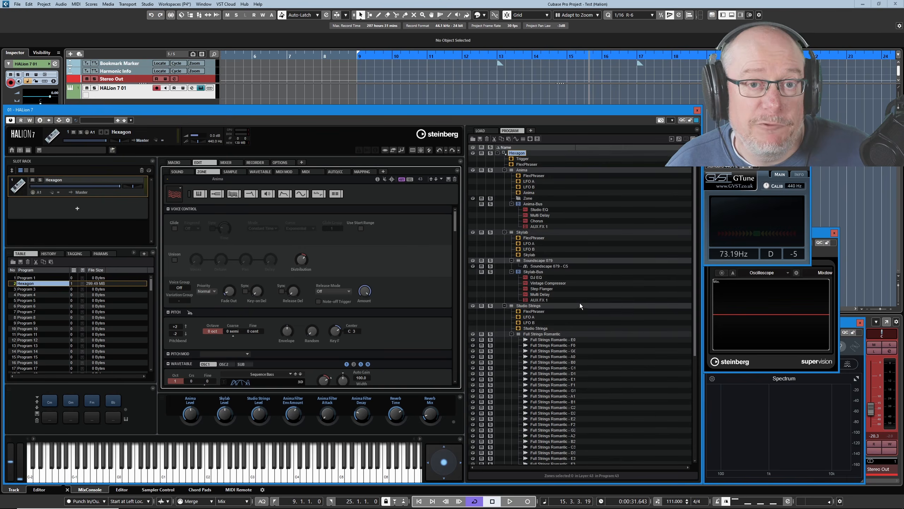
Collapse and re-expand the Hexagon program node repeatedly
left_click(497, 153)
left_click(497, 154)
left_click(497, 153)
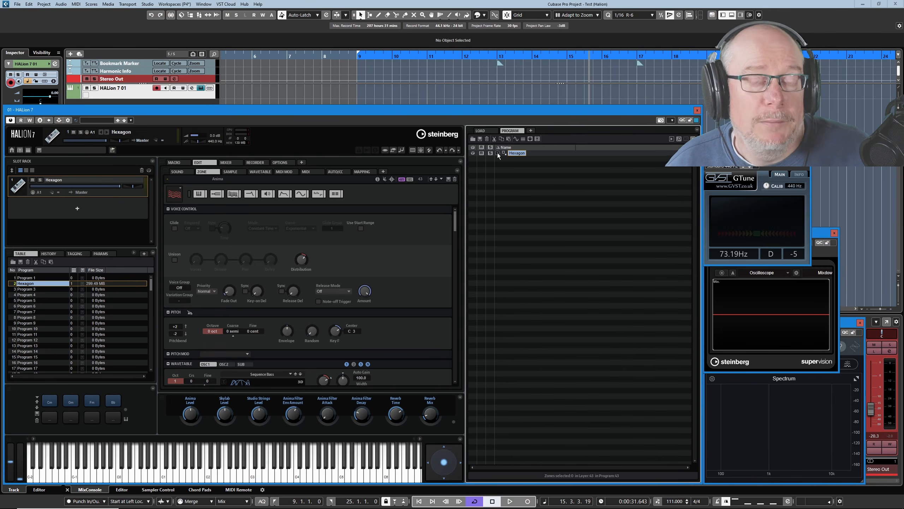
left_click(497, 154)
left_click(497, 153)
left_click(497, 153)
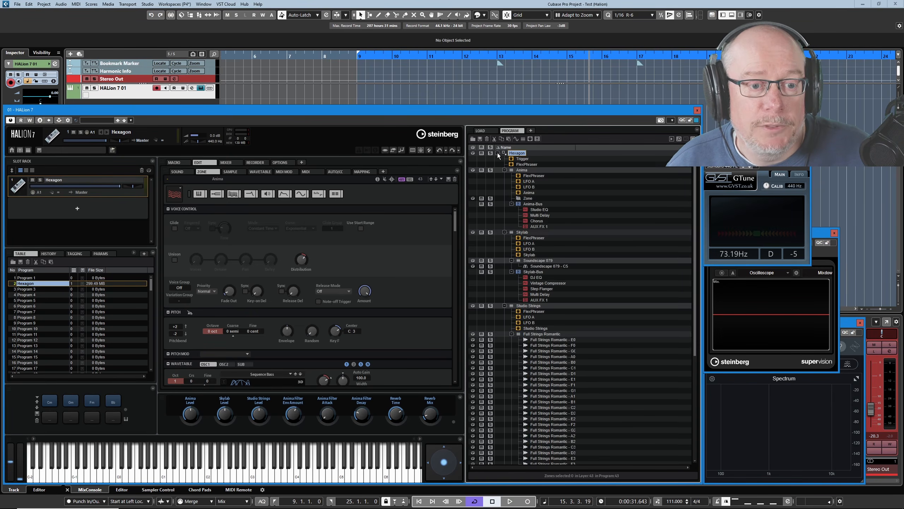
Collapse the whole Hexagon tree, then expand only its top level of layers and buses
right_click(512, 156)
left_click(532, 165)
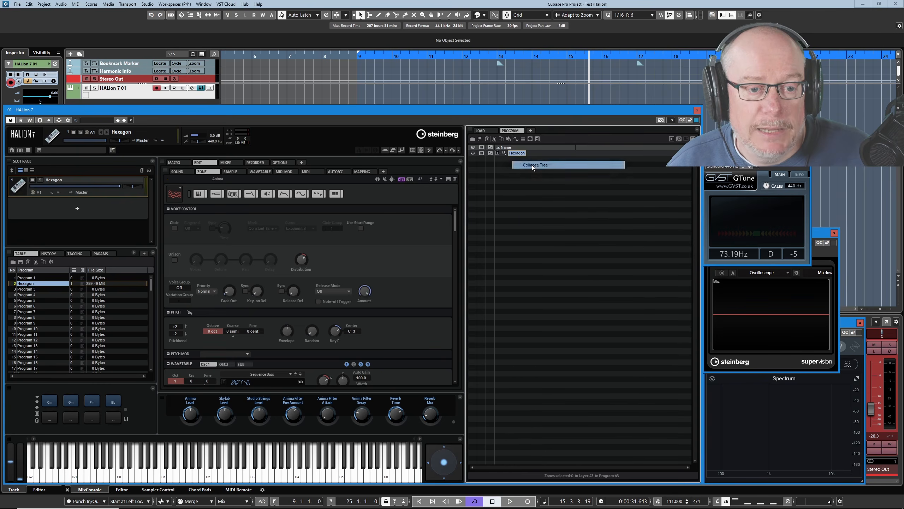
left_click(497, 153)
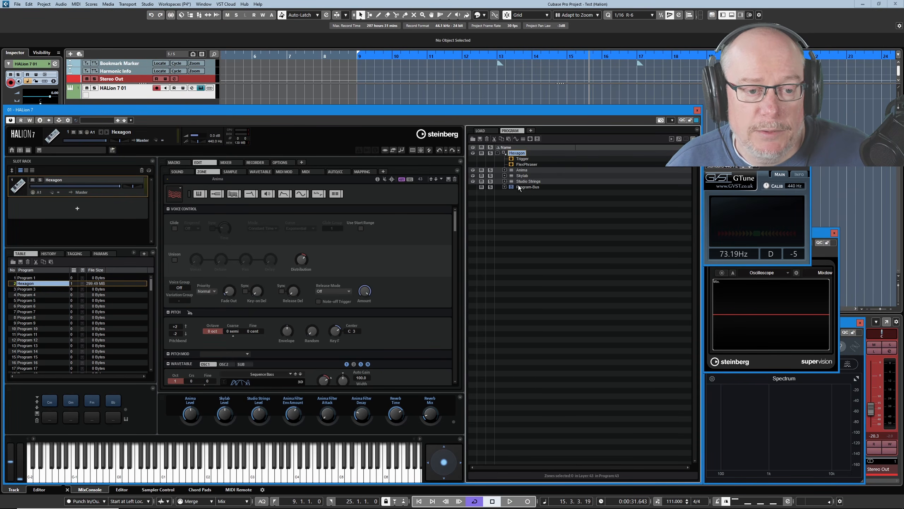
Expand the Anima layer's tree and select the layer together with all its children using Select Tree
right_click(519, 171)
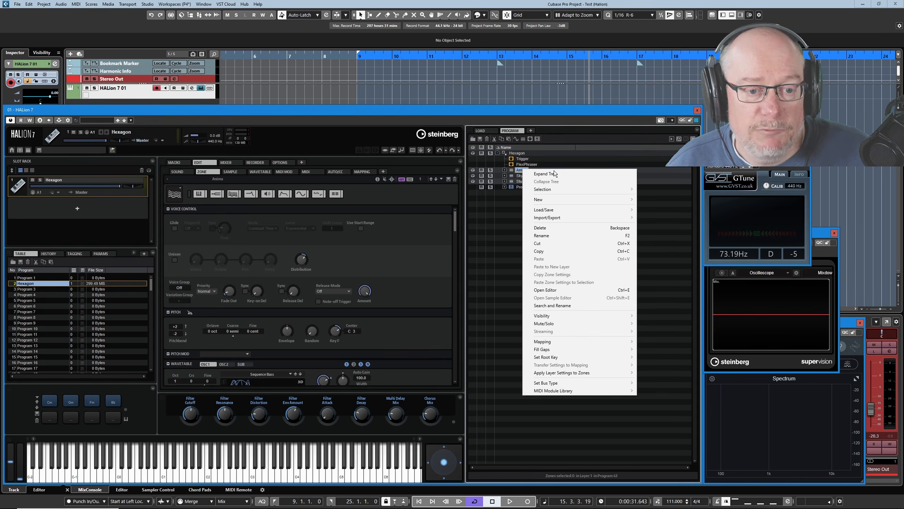
left_click(522, 170)
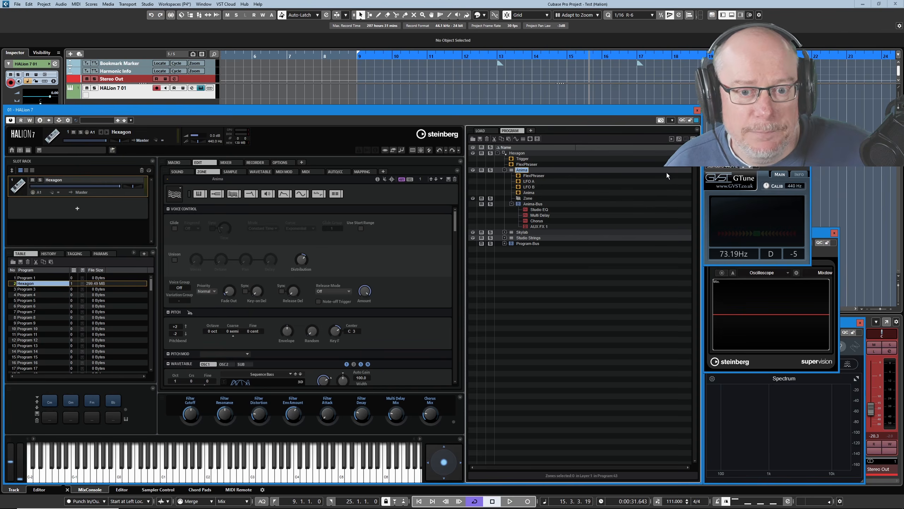
right_click(514, 172)
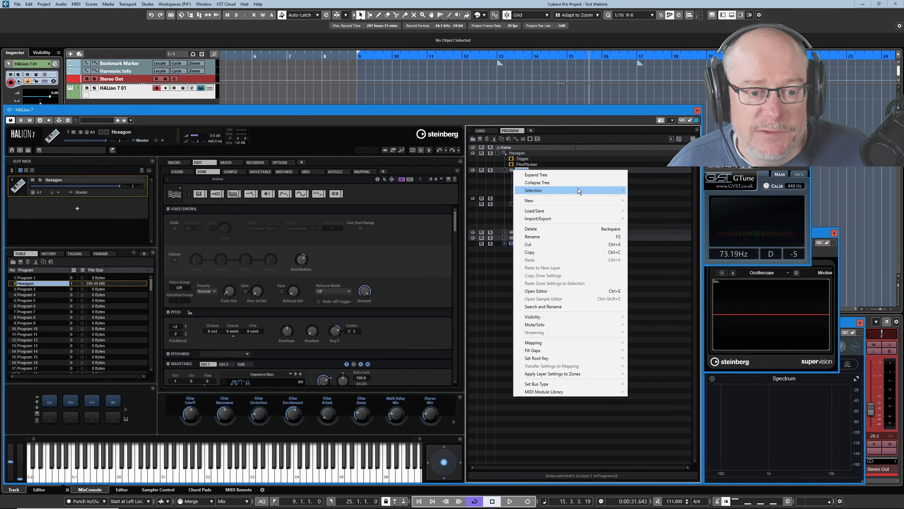
mouse_move(578, 189)
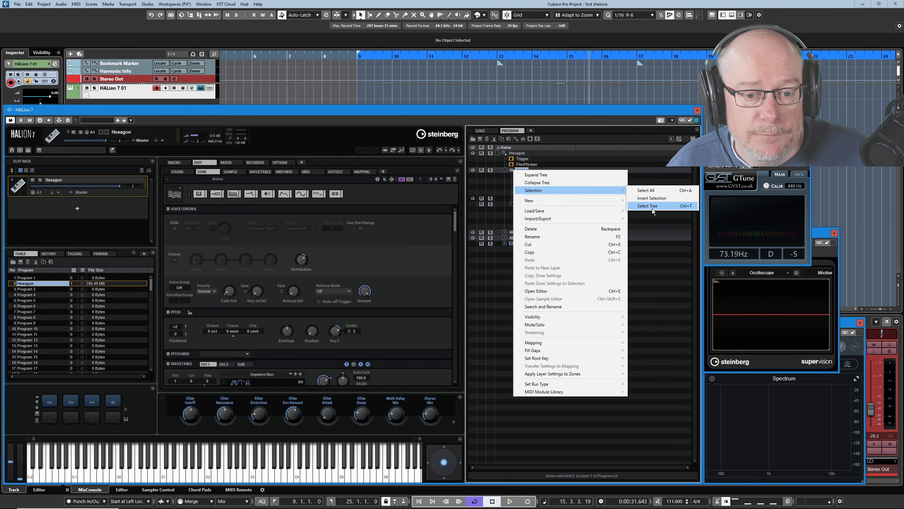
left_click(652, 204)
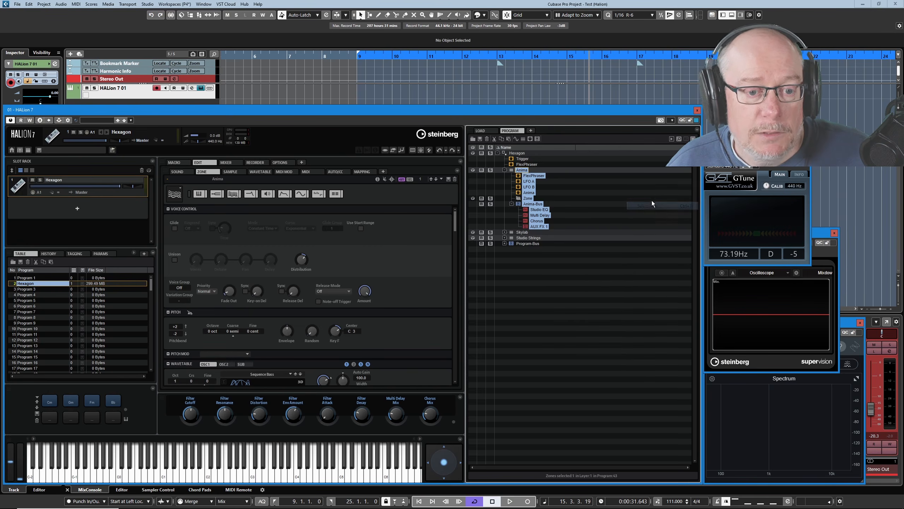
Select only the Anima layer, then select all elements in the program tree
left_click(512, 172)
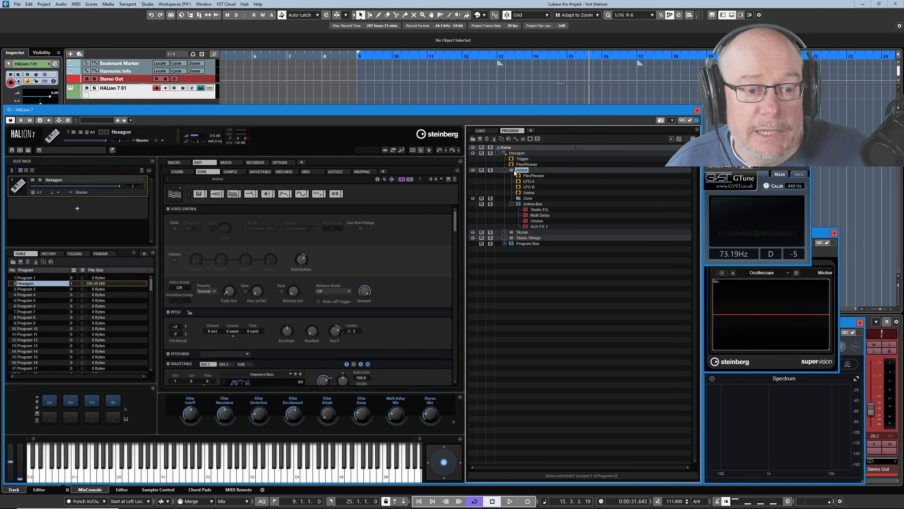
right_click(514, 172)
mouse_move(613, 193)
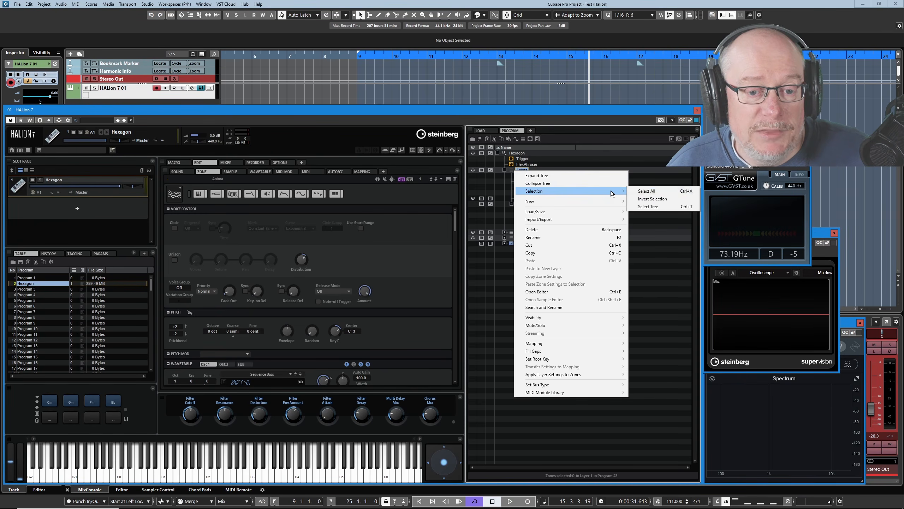
left_click(648, 191)
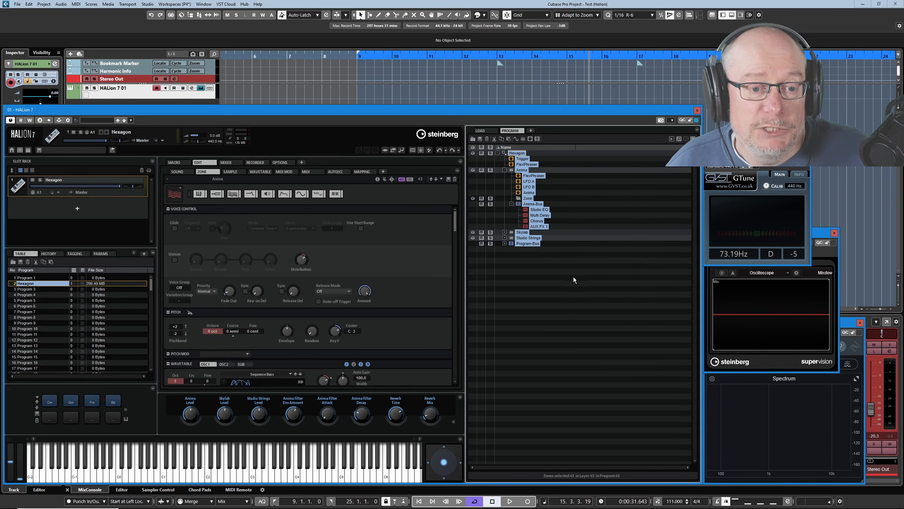
Select the Anima layer's whole tree again with Select Tree
right_click(518, 172)
mouse_move(602, 192)
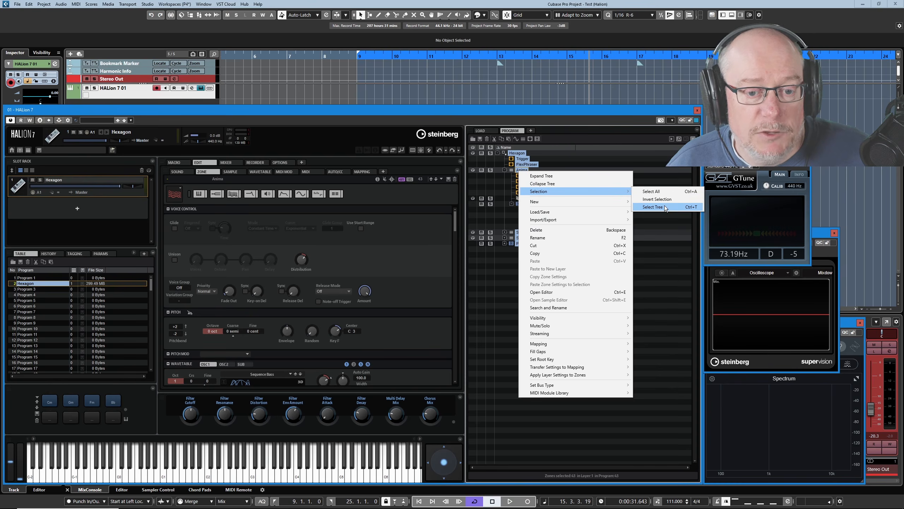
left_click(664, 207)
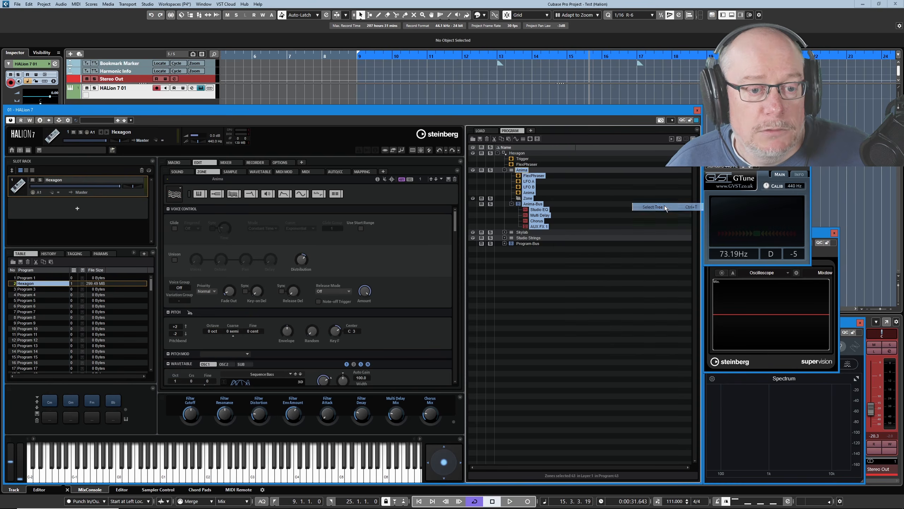
Invert the selection in the program tree, then select the Anima-Bus and finally the Anima layer alone
right_click(522, 173)
mouse_move(615, 192)
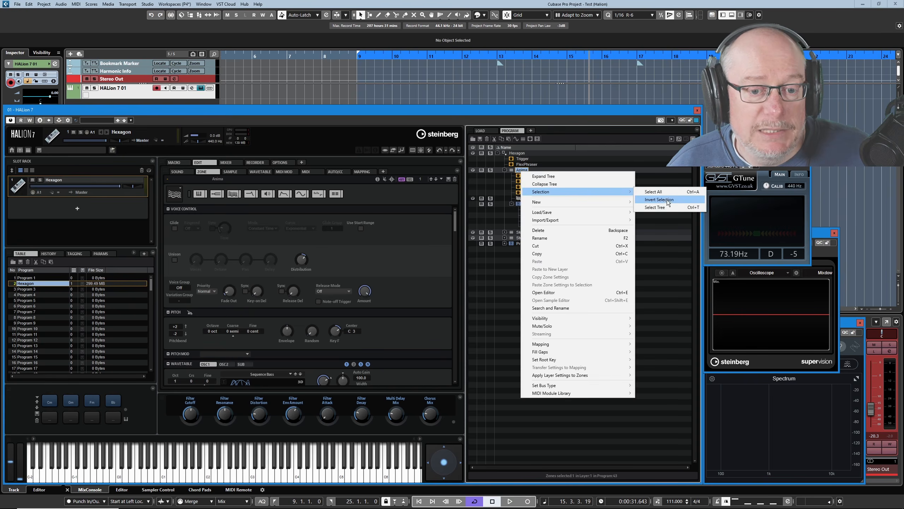
left_click(667, 201)
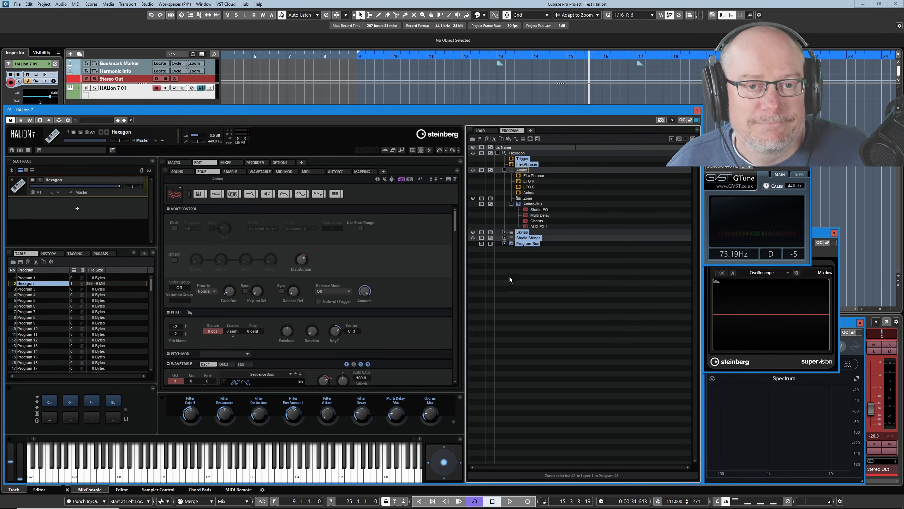
left_click(526, 205)
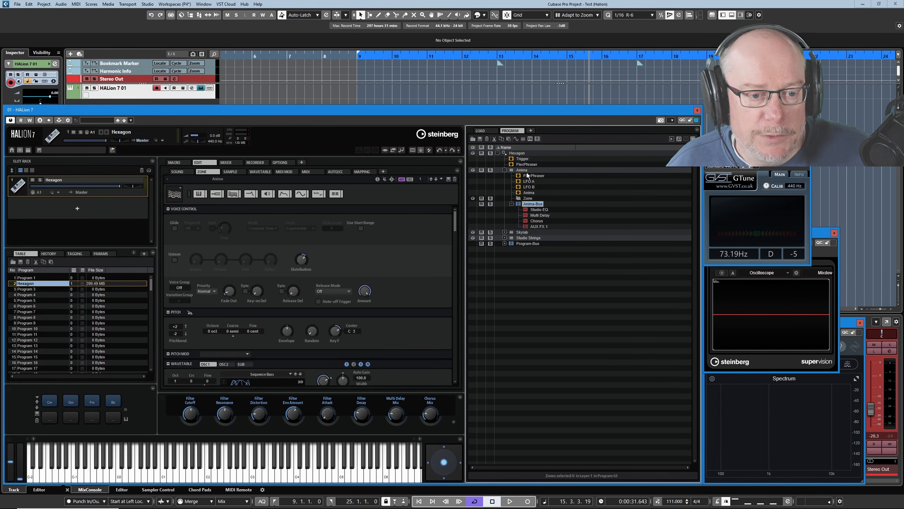
left_click(524, 171)
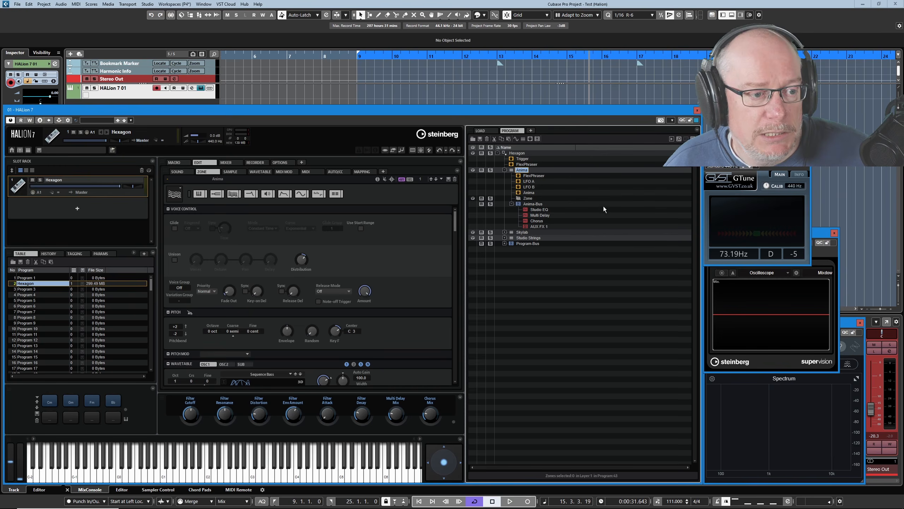
Open the Options page and switch the right pane to the load browser
left_click(287, 162)
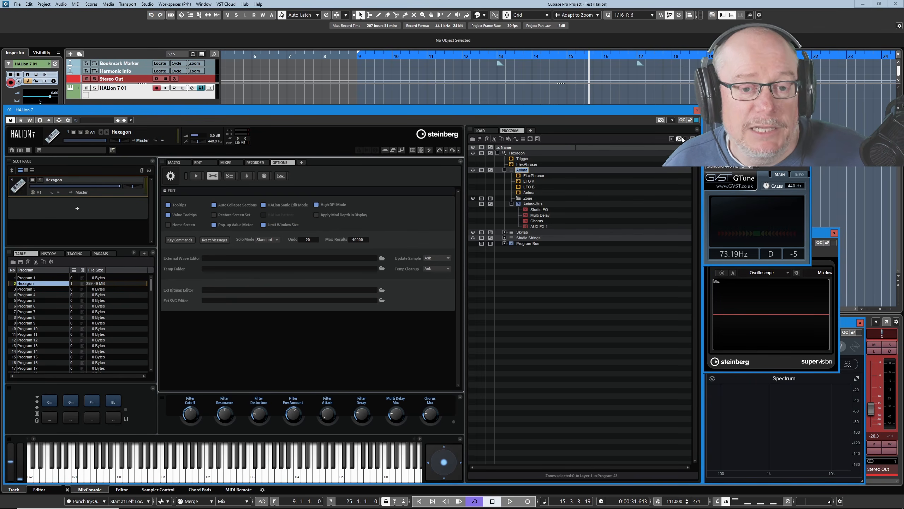
left_click(480, 131)
Search the library for "compact pad" and load the Compact Pad program into the slot
left_click(537, 170)
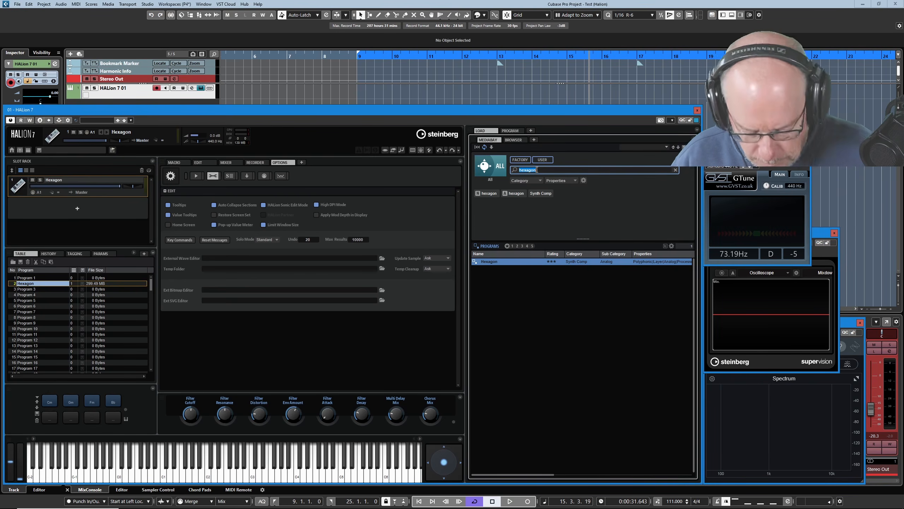
type("comp")
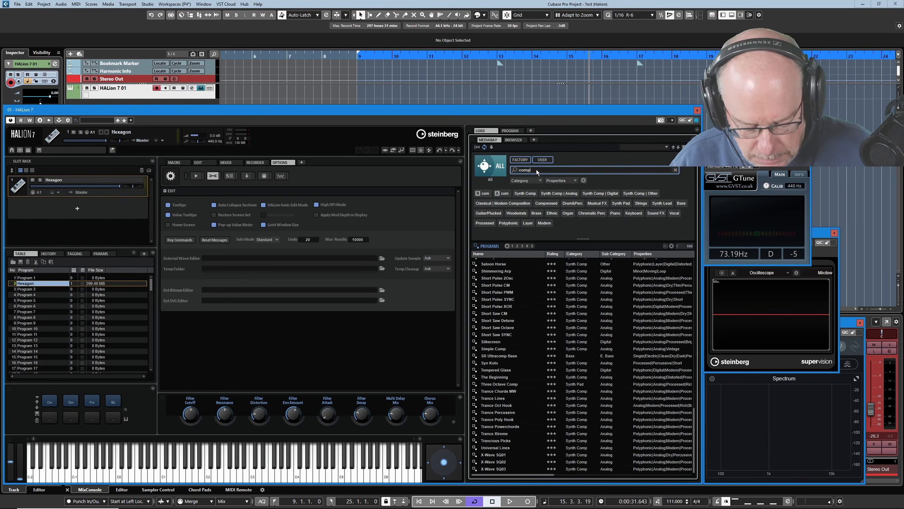
type("act pad")
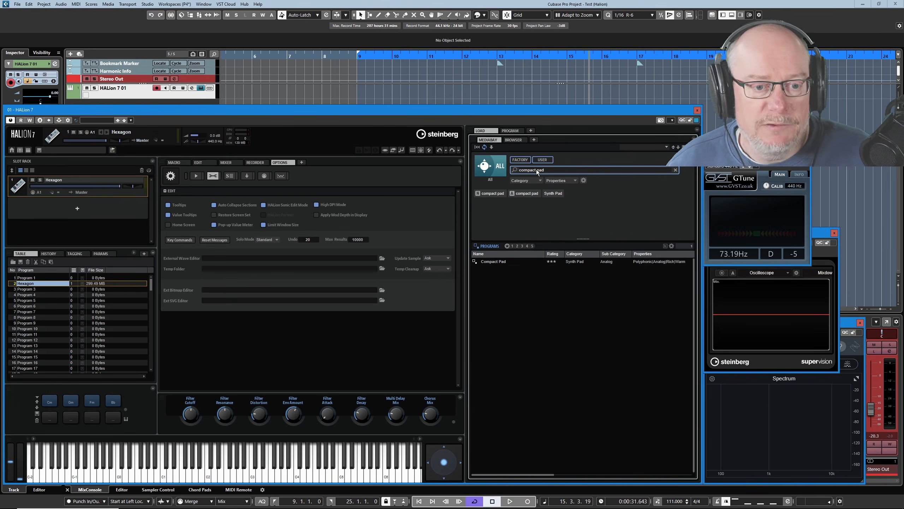
double_click(502, 263)
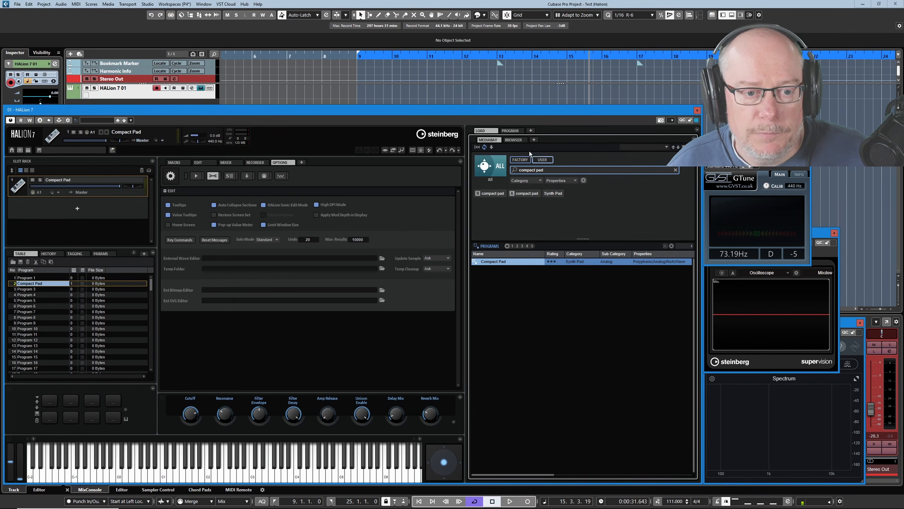
Expand the whole Compact Pad program tree and turn off the HALion Sonic Edit Mode option
left_click(511, 131)
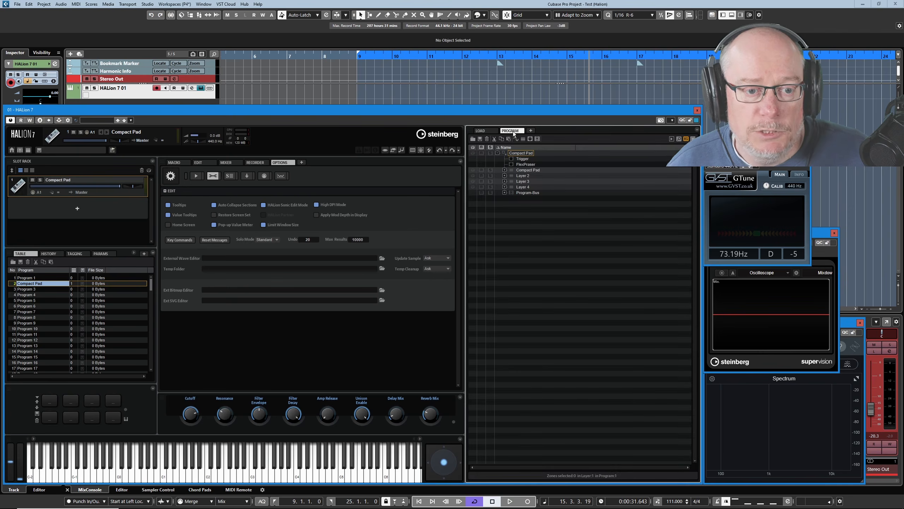
right_click(514, 155)
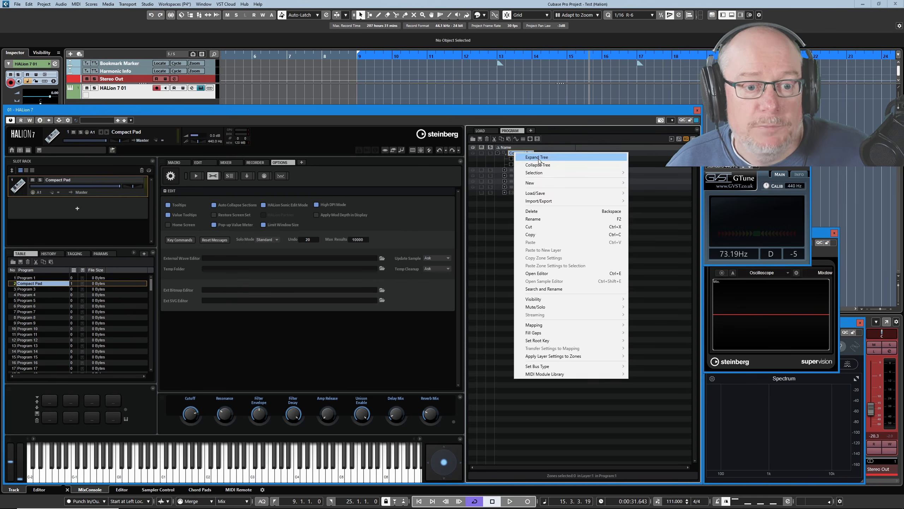
left_click(537, 158)
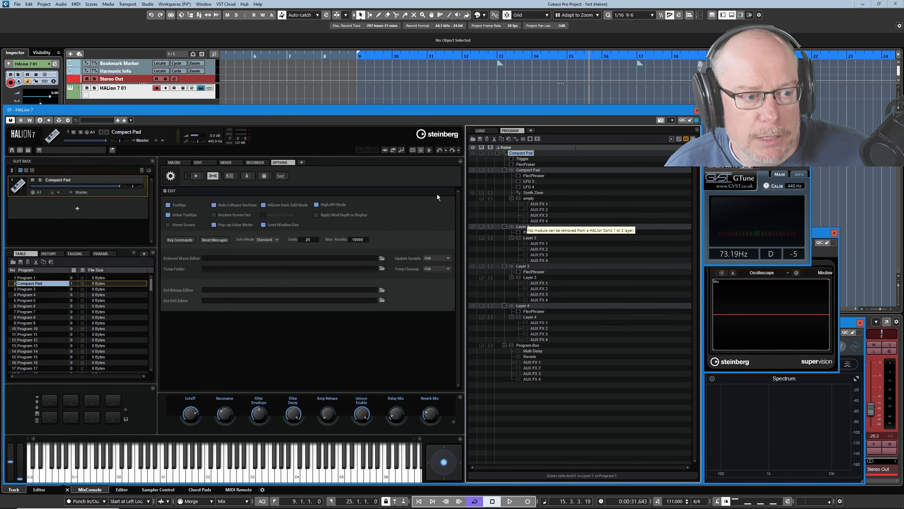
left_click(263, 205)
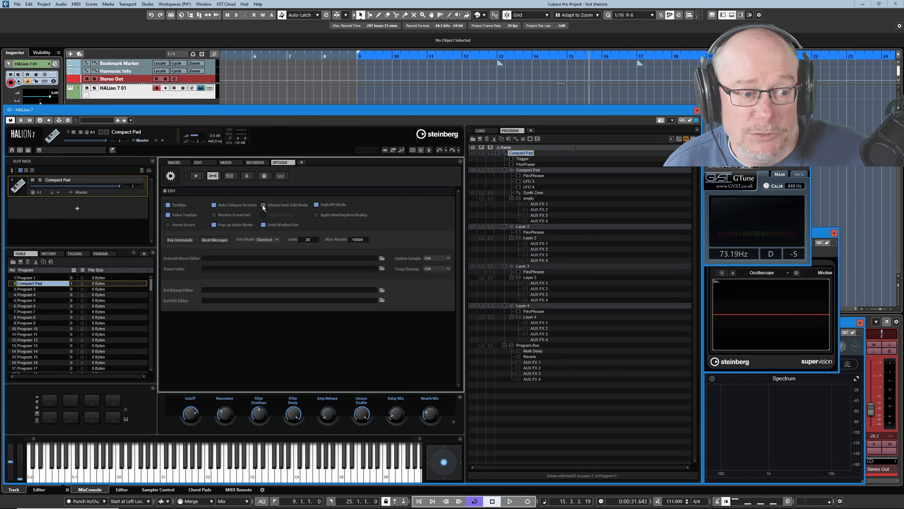
Search the library for "hexagon" and load the Hexagon program into the slot
left_click(483, 130)
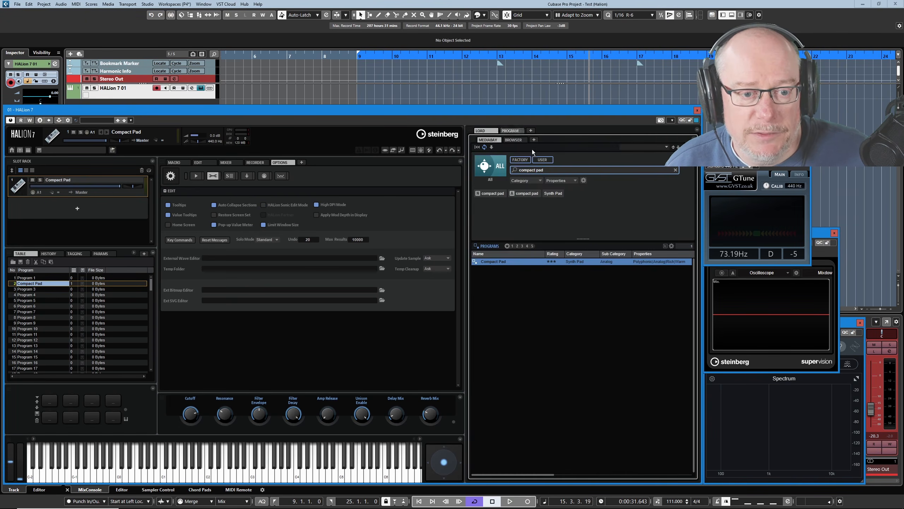
left_click(553, 171)
type("hexagon")
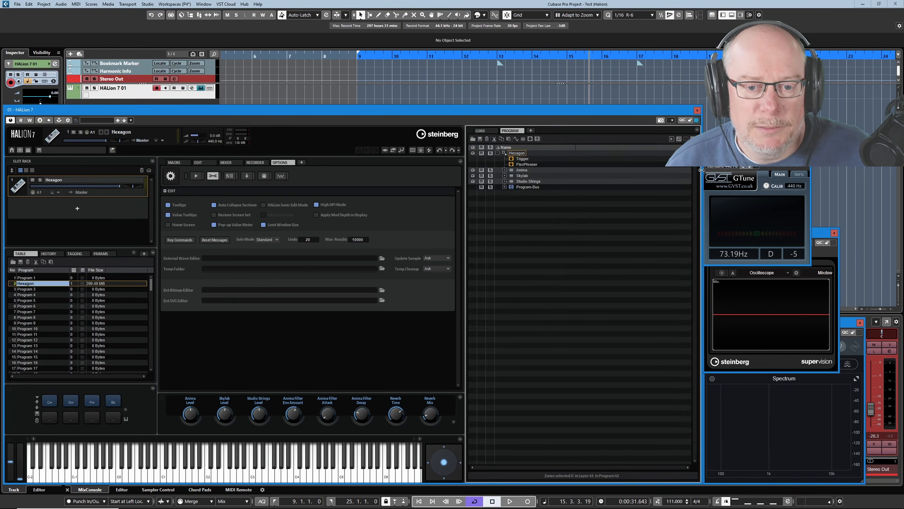
Set the selection filter to zones only, expand the Hexagon tree and select all its zones
left_click_drag(701, 170, 625, 170)
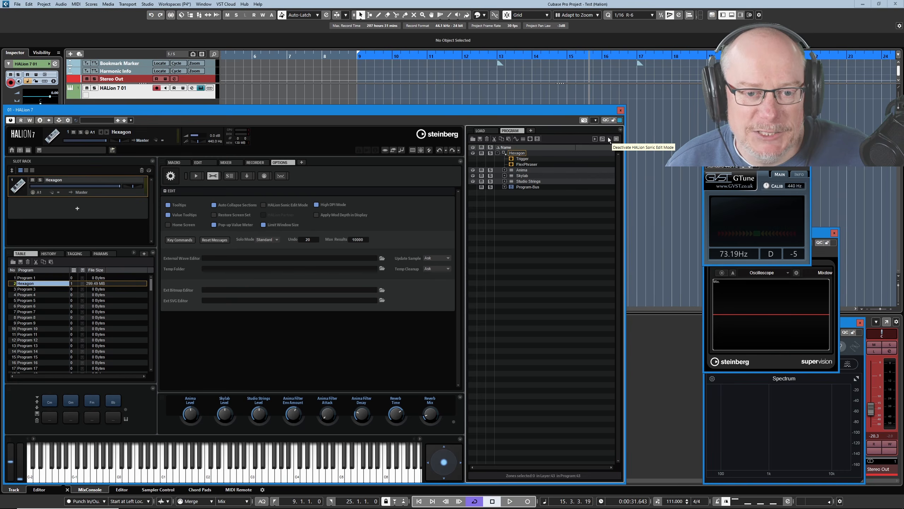
left_click(617, 139)
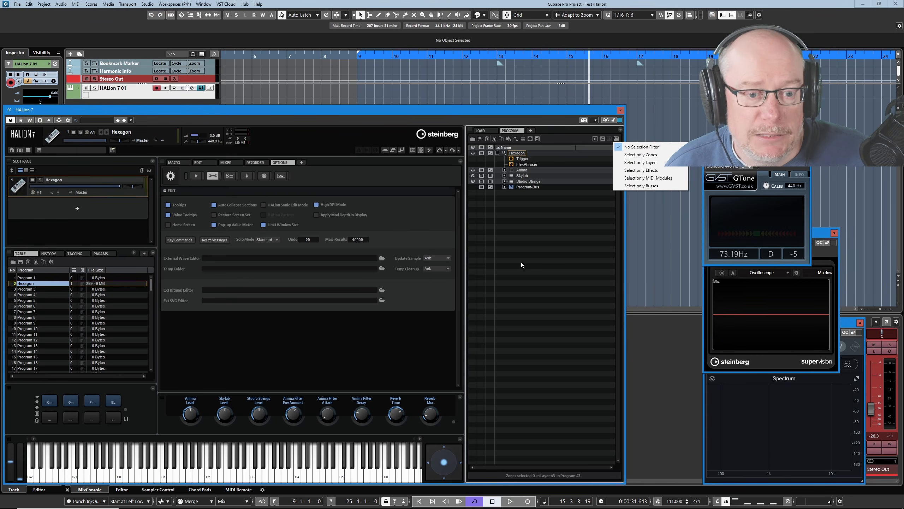
left_click(640, 155)
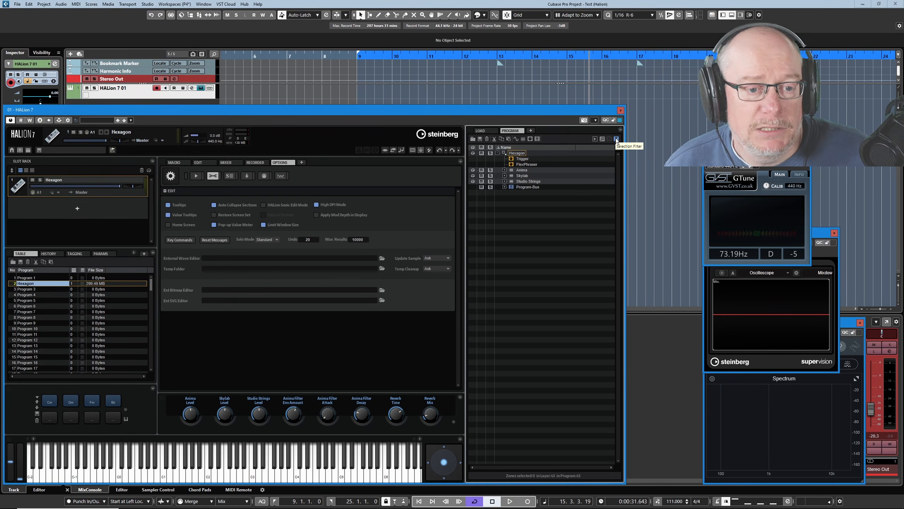
right_click(513, 155)
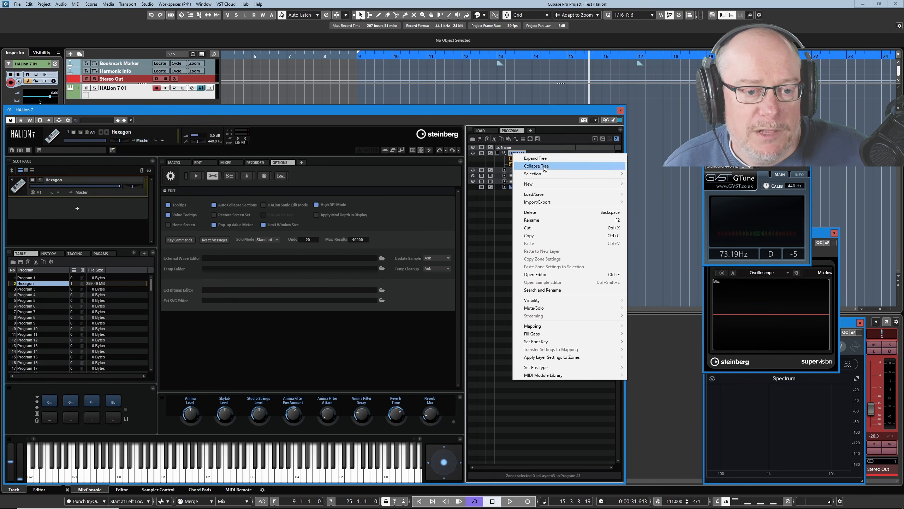
left_click(533, 159)
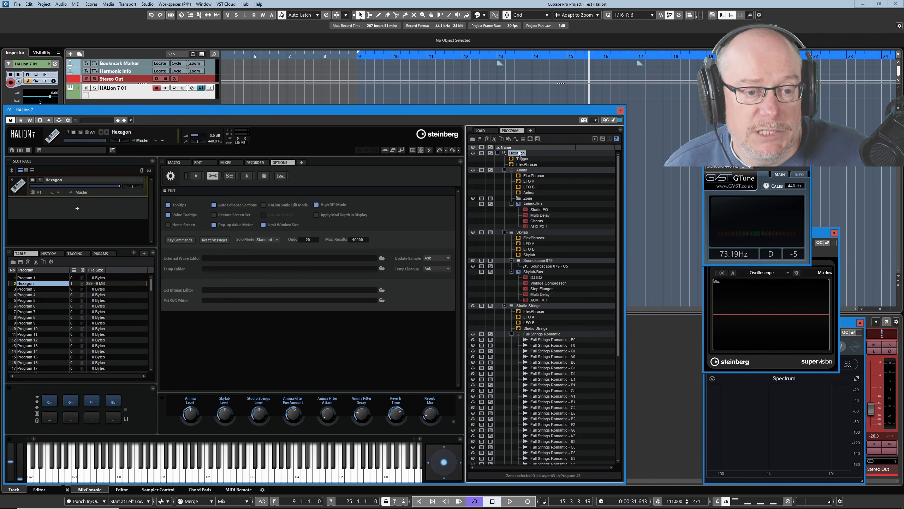
key("ctrl+a")
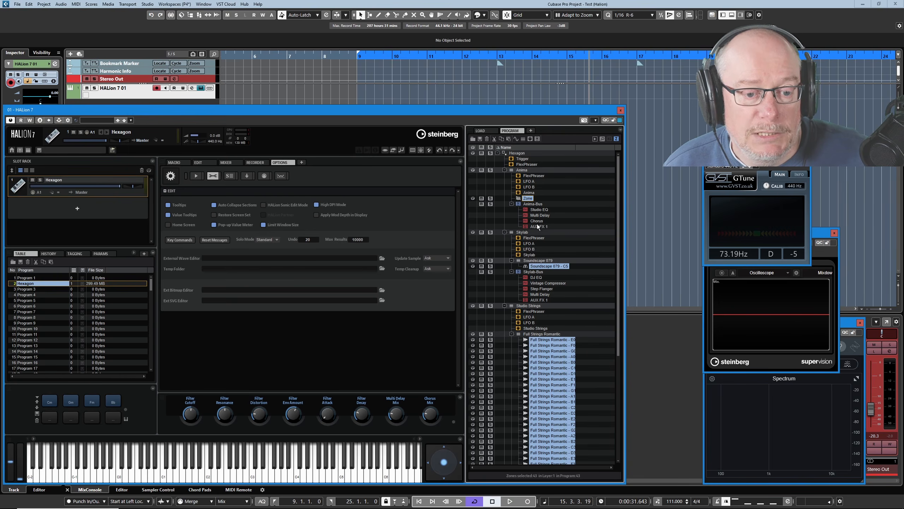
Switch the selection filter to busses only and select the buses in the Hexagon tree
left_click(617, 140)
left_click(639, 187)
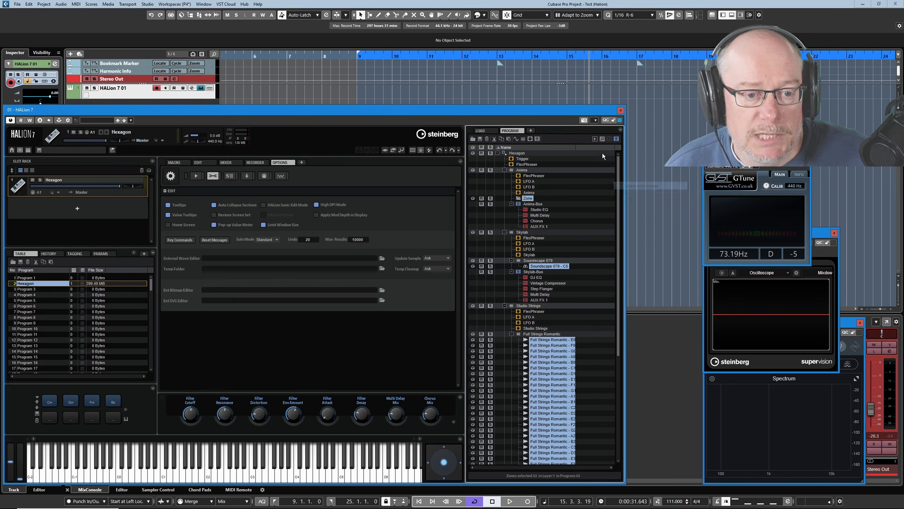
left_click(514, 154)
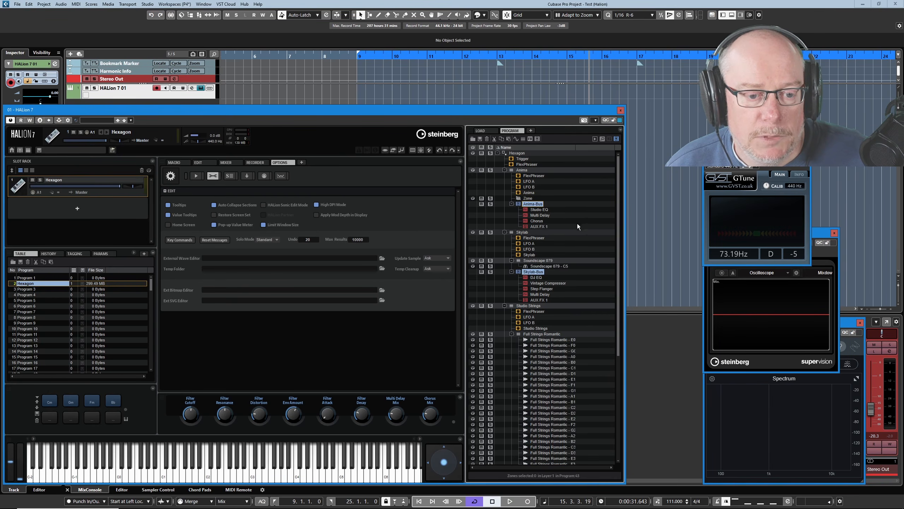
Clear the selection filter and select the Hexagon program root
left_click(617, 139)
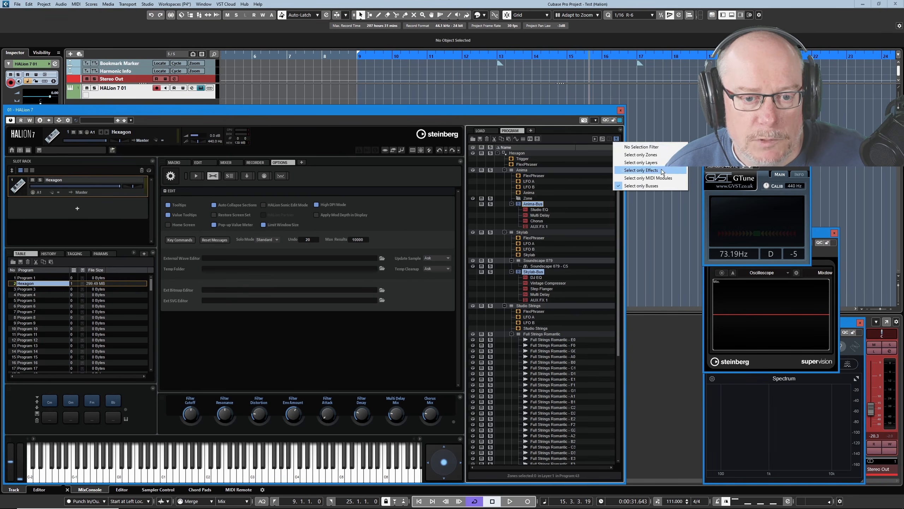
left_click(638, 147)
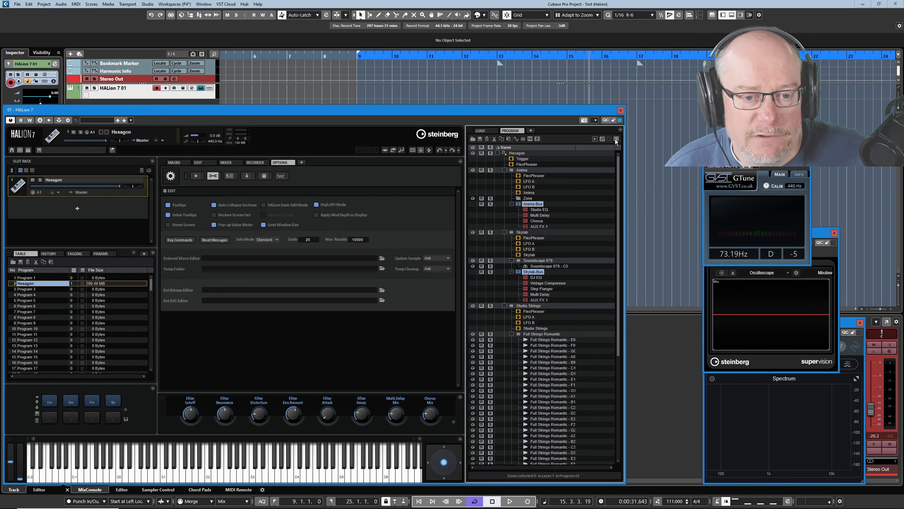
left_click(518, 154)
Widen the plug-in window and show the File Size column in the program tree
left_click_drag(625, 178, 660, 181)
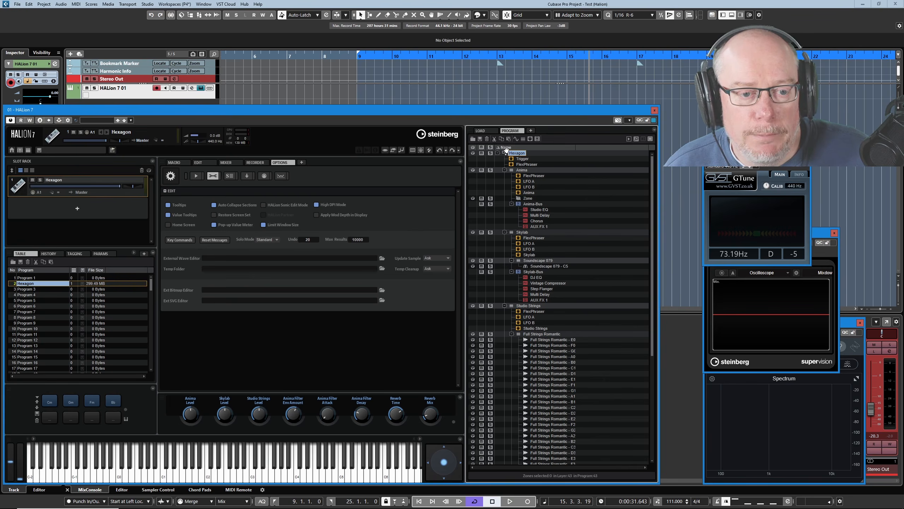
right_click(653, 149)
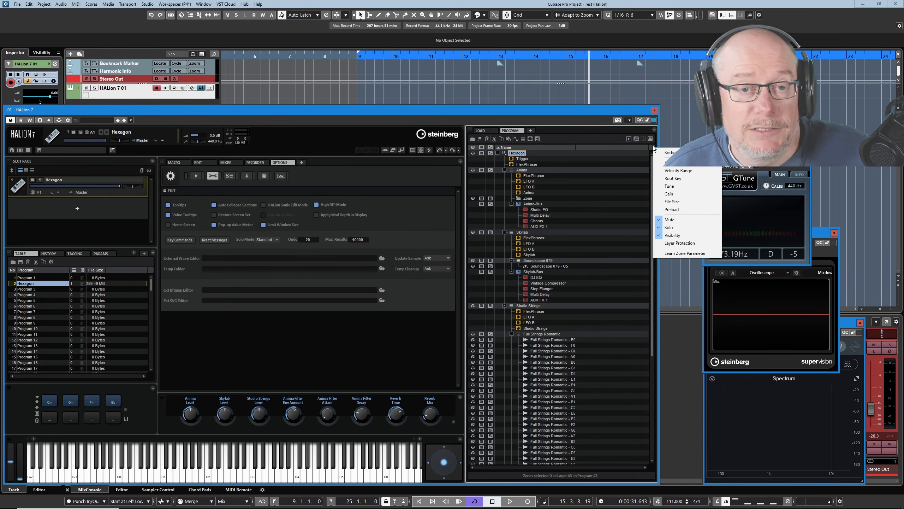
left_click(675, 202)
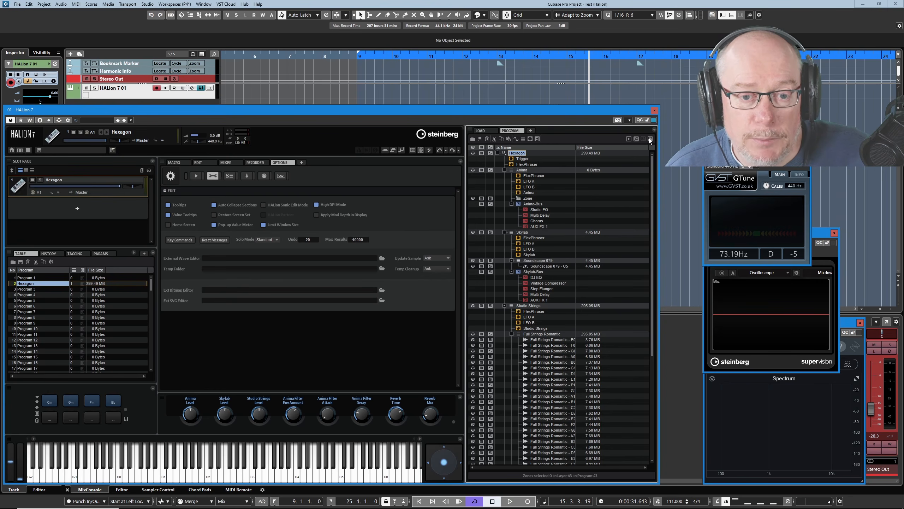
Hide the File Size column again and widen the program tree pane
right_click(653, 150)
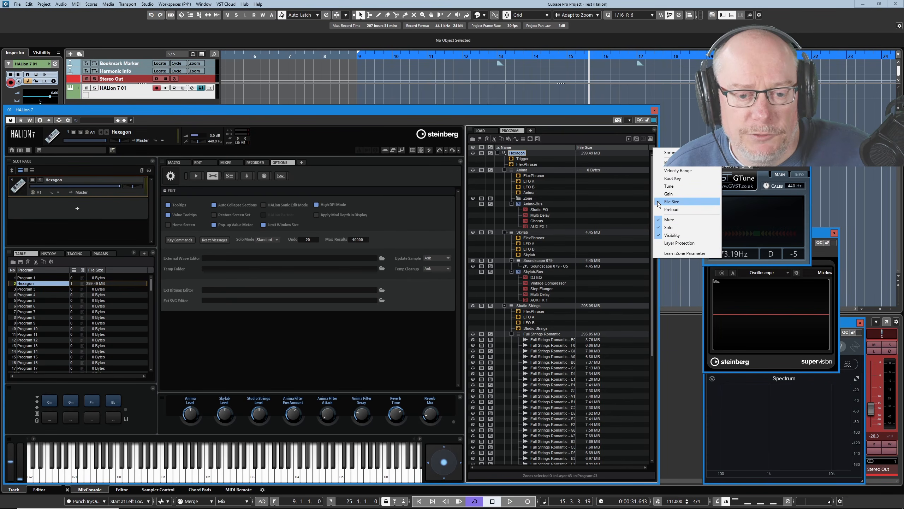
left_click(670, 201)
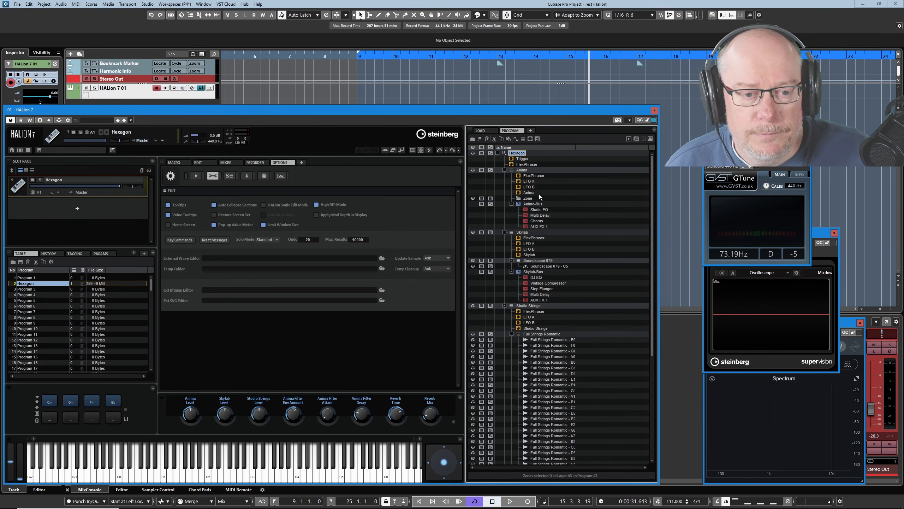
left_click_drag(659, 237, 707, 230)
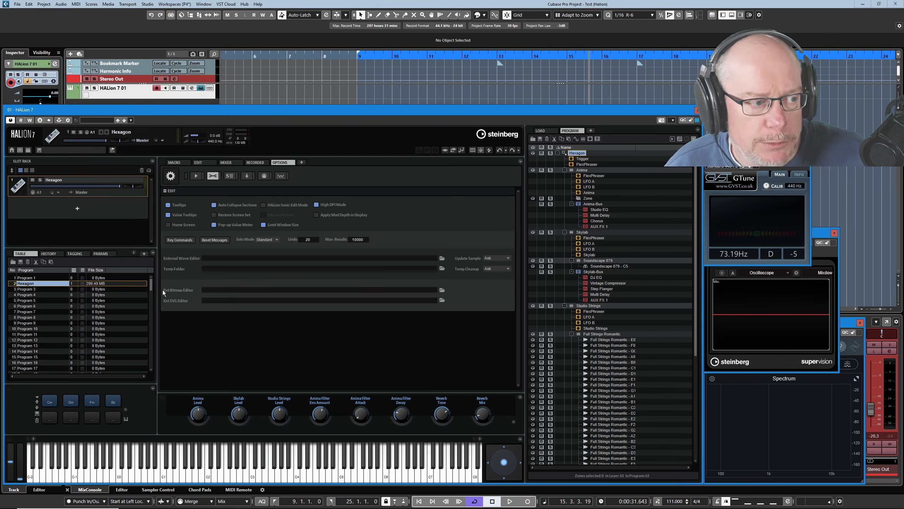
Initialize the slot's program with the Init Analog Synth template
right_click(54, 184)
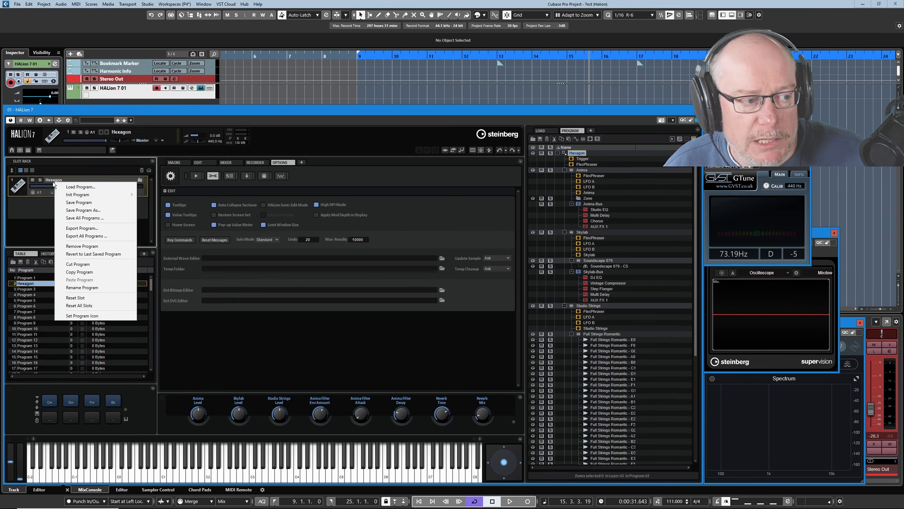
mouse_move(89, 195)
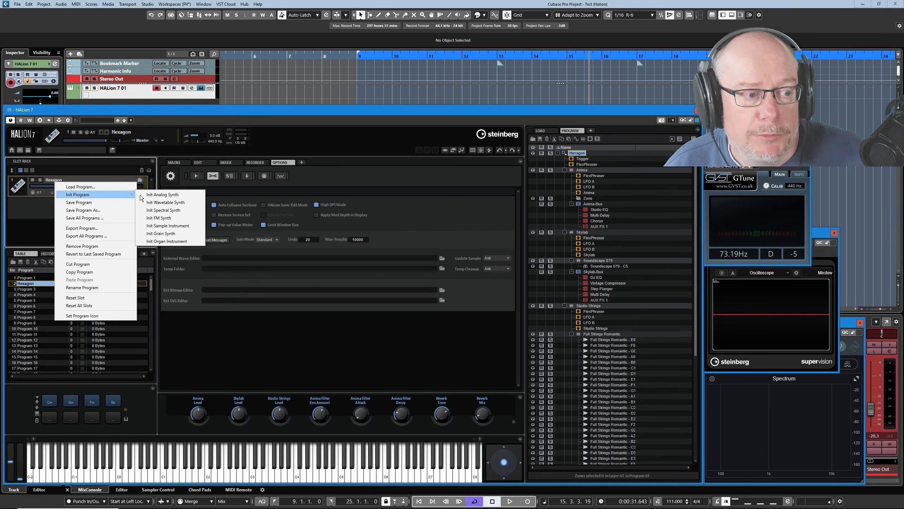
left_click(160, 197)
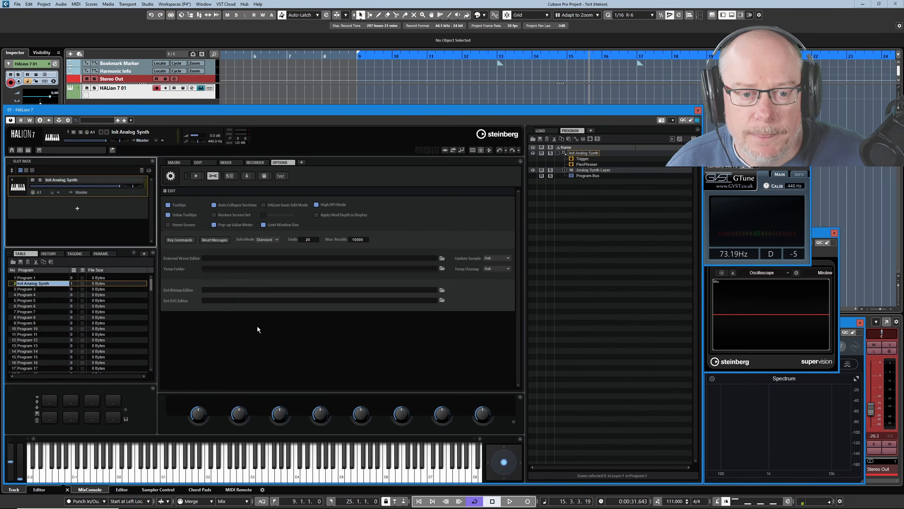
Expand the Init Analog Synth tree and delete its FlexPhraser module
right_click(578, 155)
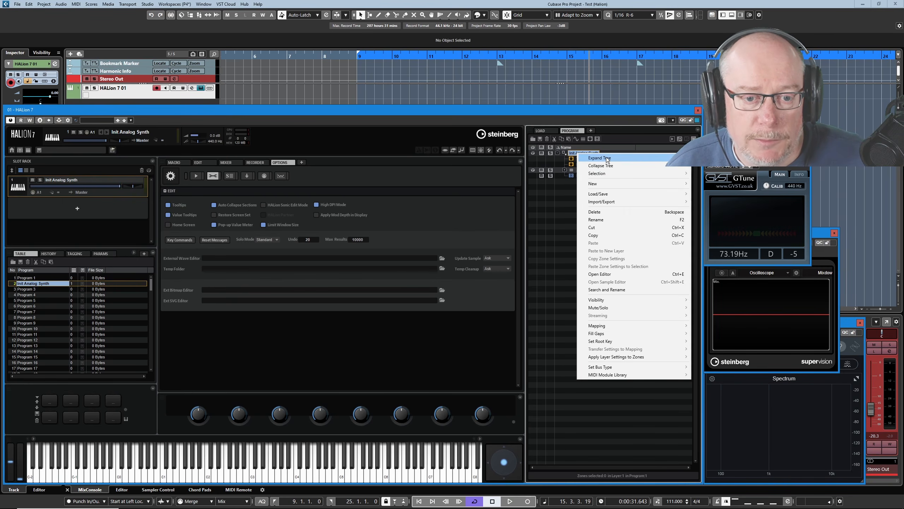
left_click(586, 164)
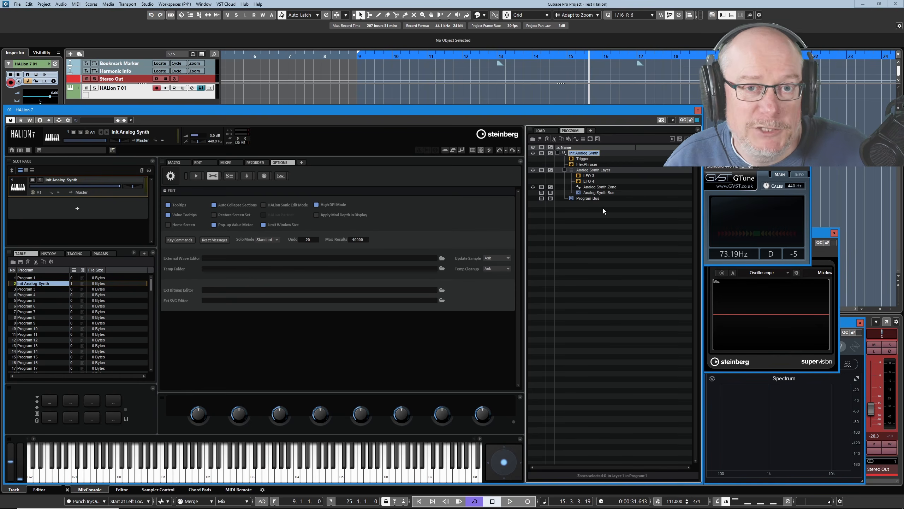
right_click(588, 164)
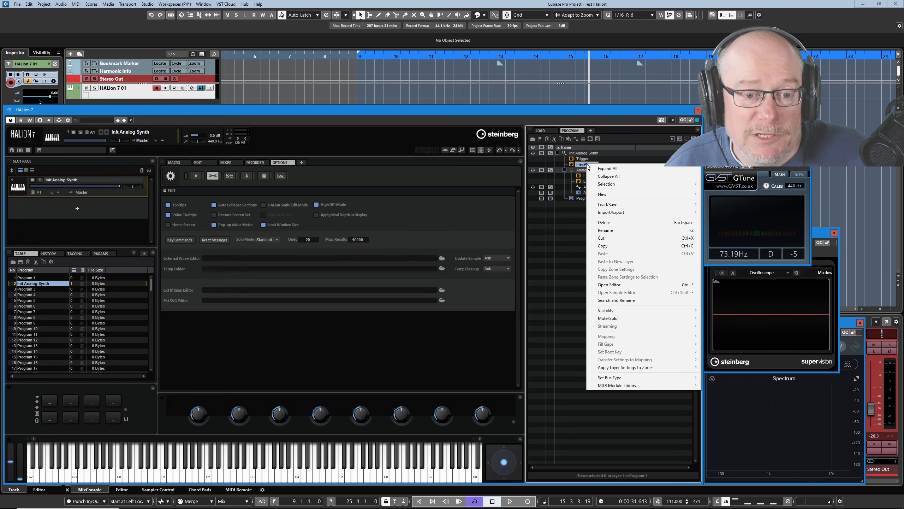
left_click(609, 223)
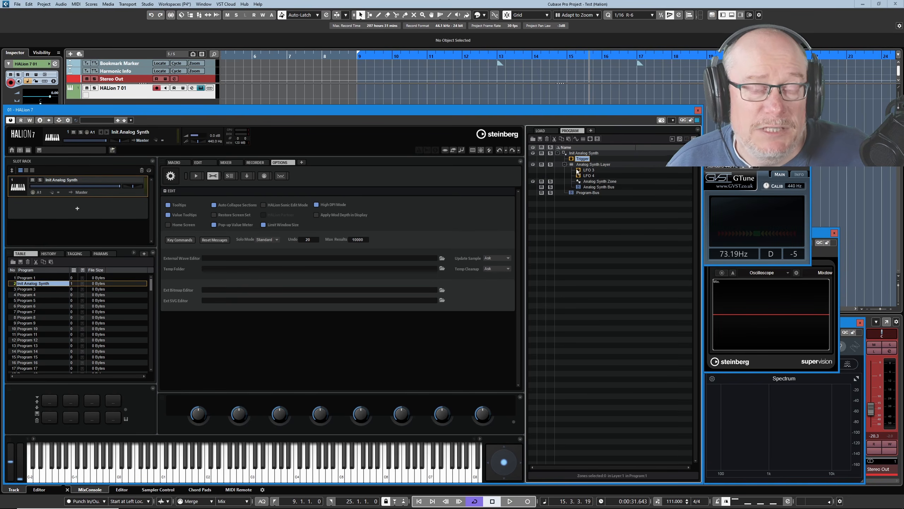
Add a new FlexPhraser player MIDI module to the program
left_click(591, 139)
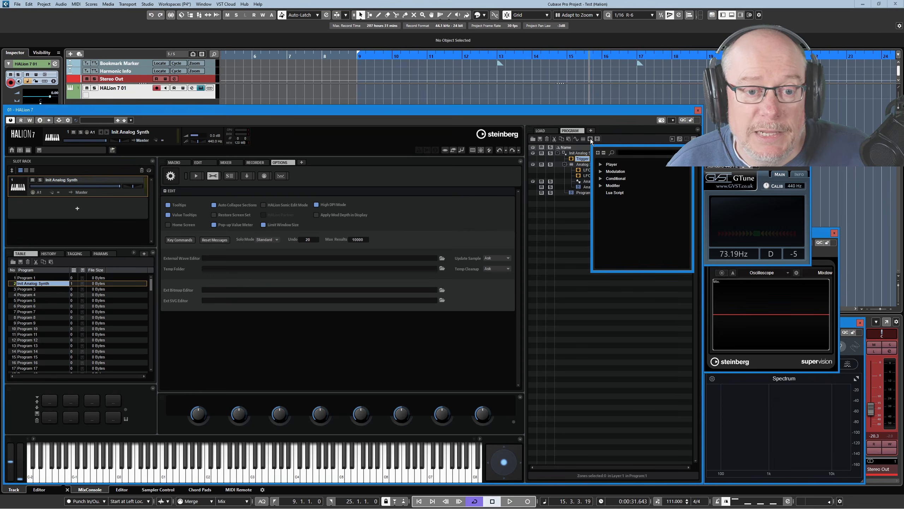
left_click(600, 163)
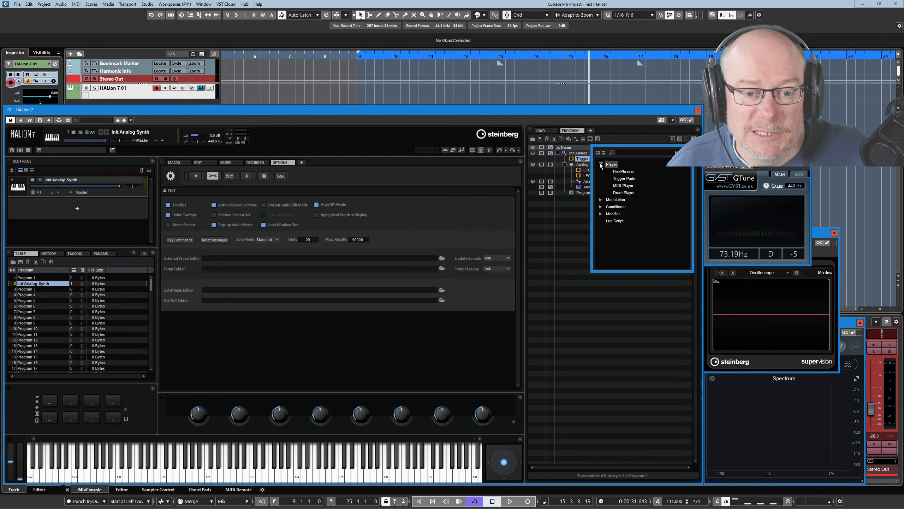
left_click(623, 171)
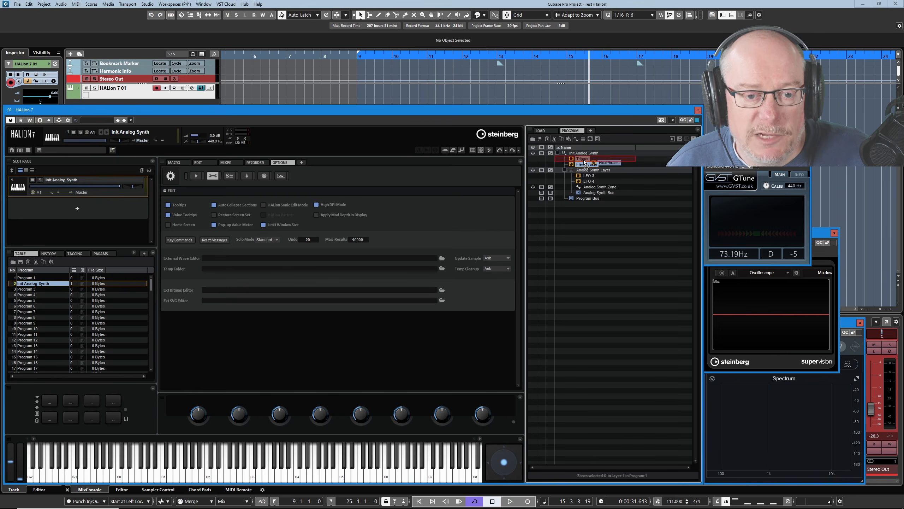
Move the FlexPhraser above the Trigger module, select it and open the Edit page
left_click_drag(583, 159, 581, 168)
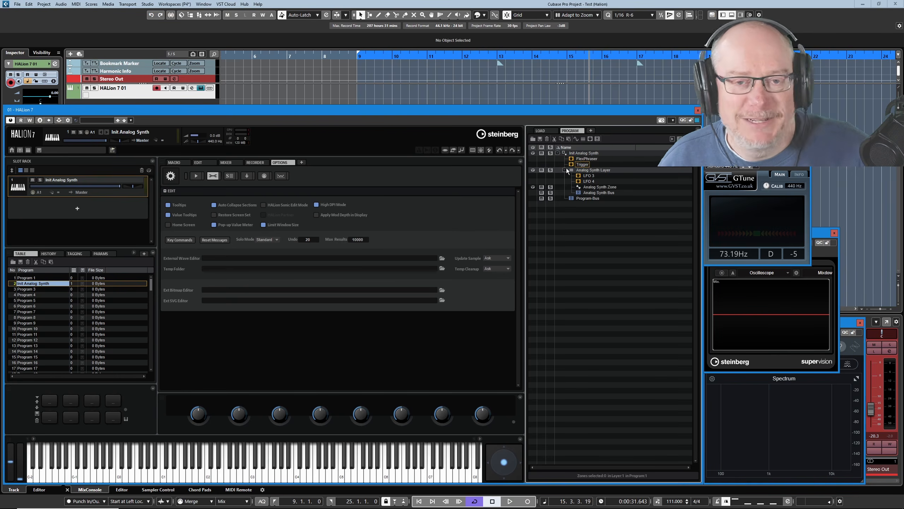
left_click(587, 159)
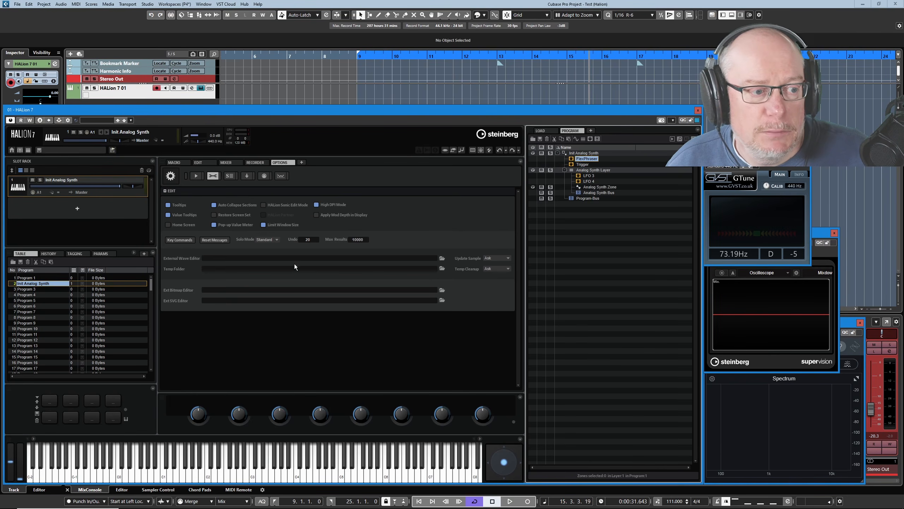
left_click(198, 162)
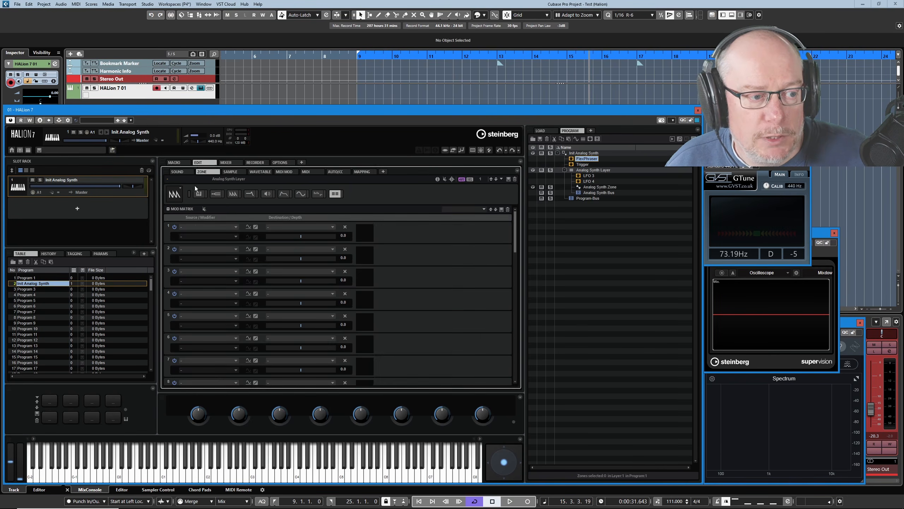
Open the FlexPhraser's sound editor and set its tempo scale to 1/4
left_click(176, 171)
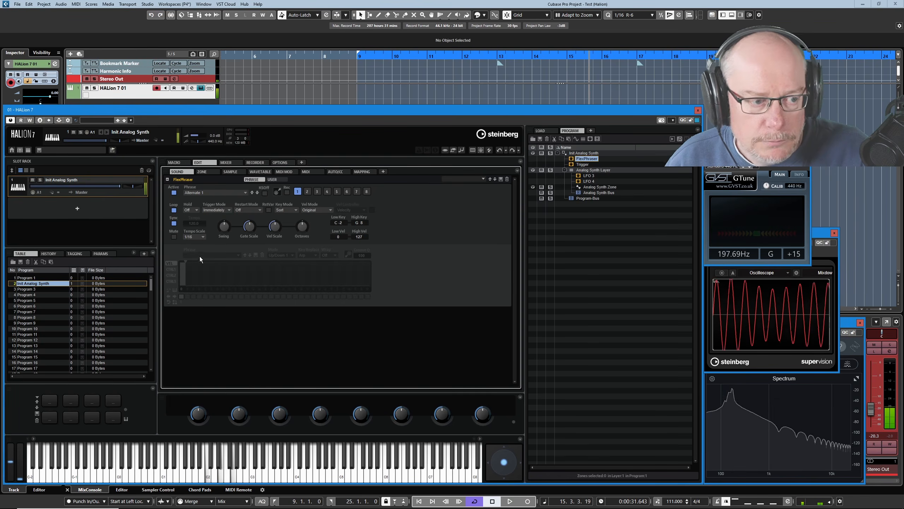
left_click(199, 236)
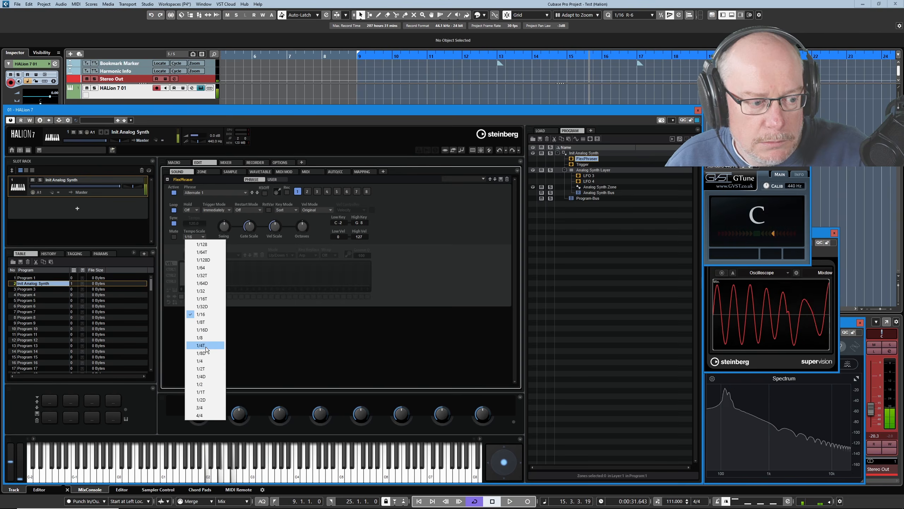
left_click(208, 361)
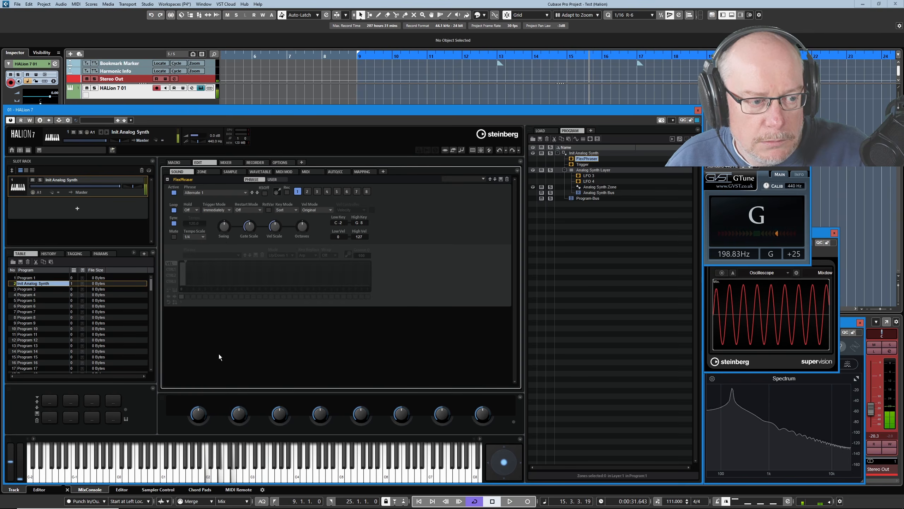
Choose the Up phrase from the Classic Arp category for the FlexPhraser
left_click(208, 192)
left_click(219, 232)
left_click(228, 267)
left_click(182, 258)
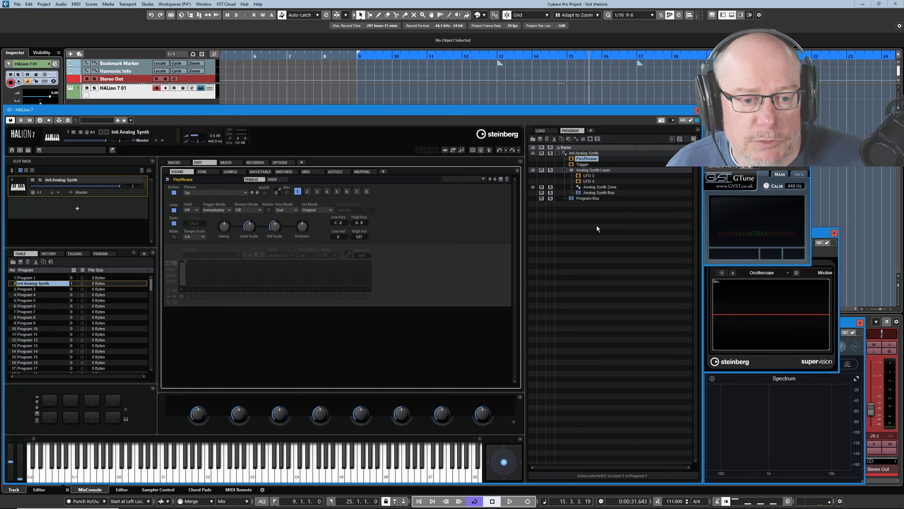
Select LFO 3 and LFO 4 in the Analog Synth Layer and delete both
left_click(588, 176)
left_click(588, 181, "ctrl")
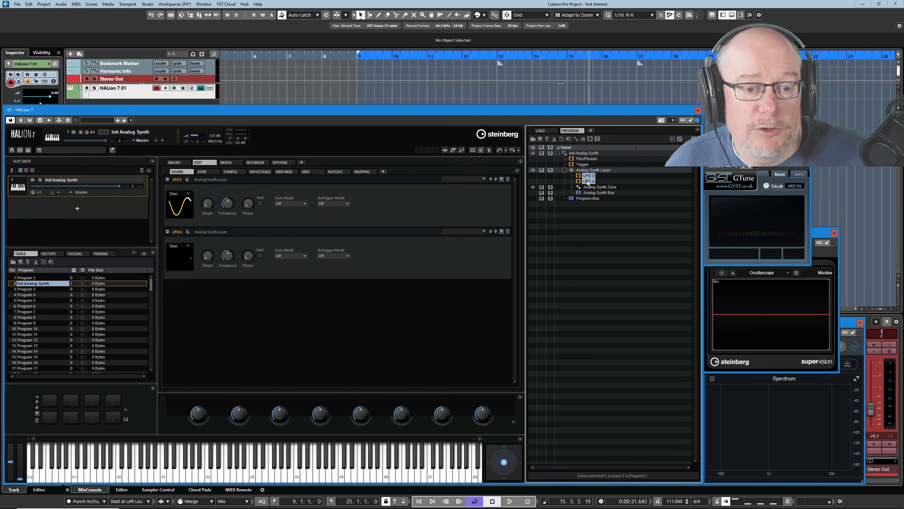
left_click(588, 176)
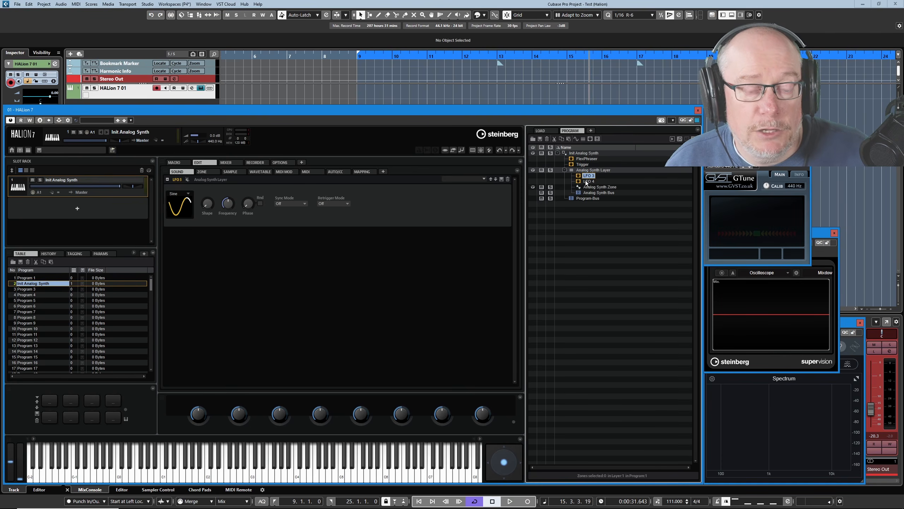
left_click(588, 181, "ctrl")
right_click(587, 183)
left_click(606, 240)
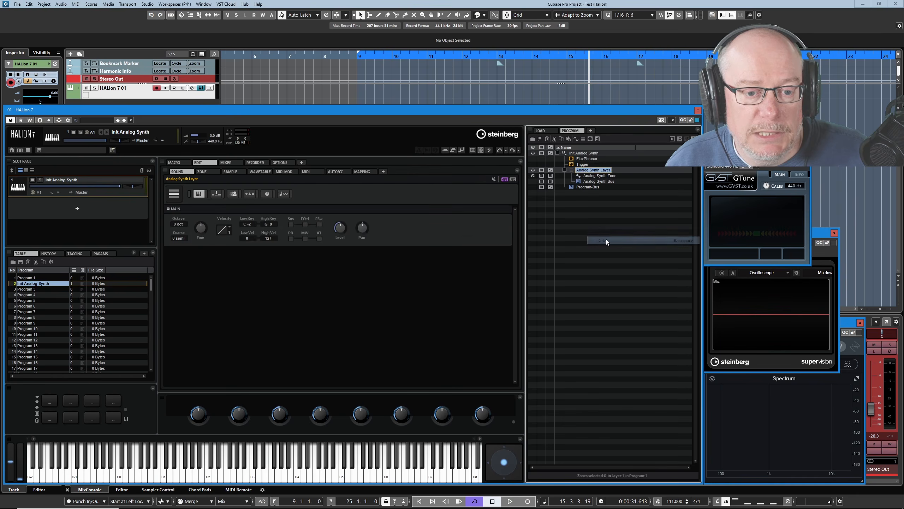
Add a FlexPhraser player MIDI module inside the Analog Synth Layer
left_click(590, 139)
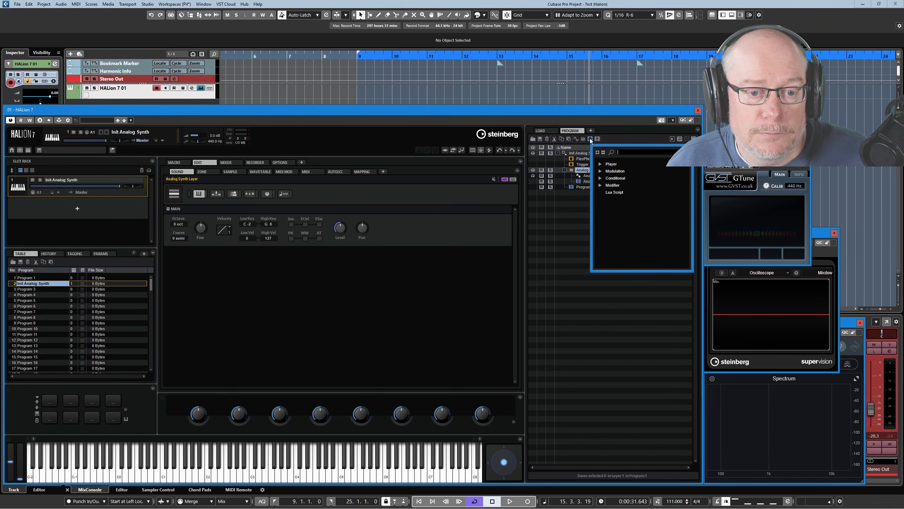
left_click(601, 163)
double_click(621, 171)
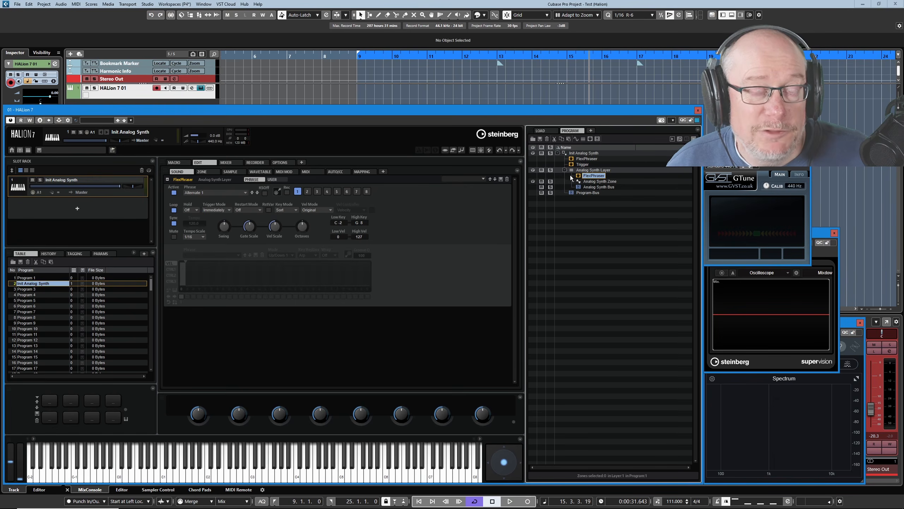
Select the program-level FlexPhraser and switch off its Active option
left_click(576, 159)
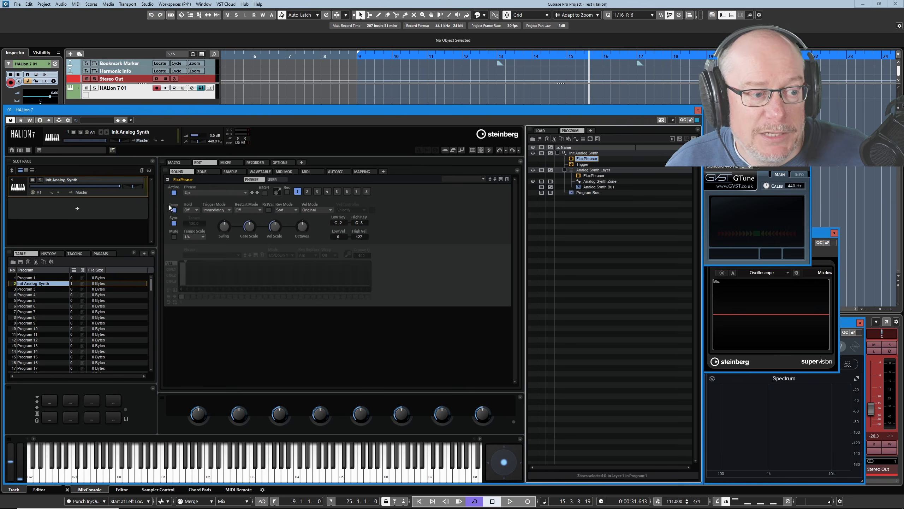
left_click(173, 193)
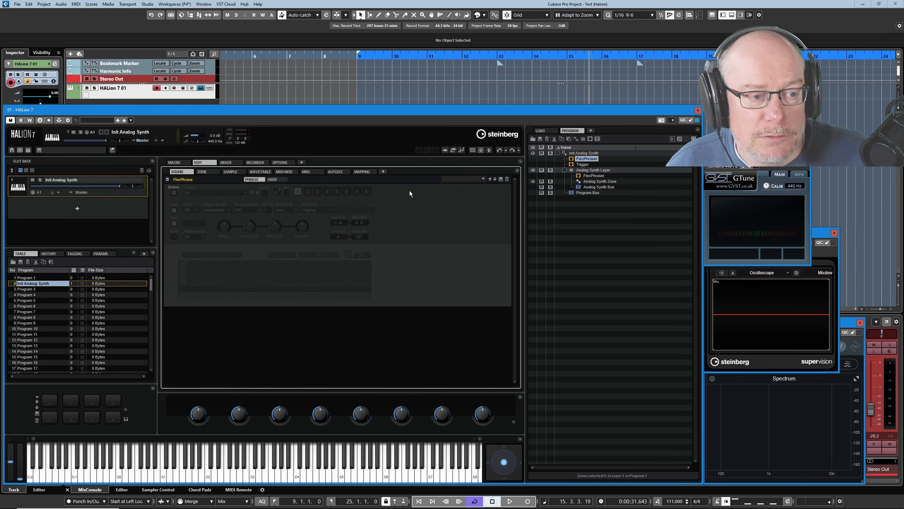
Set the layer's FlexPhraser phrase to Down from the Classic Arp category
left_click(591, 176)
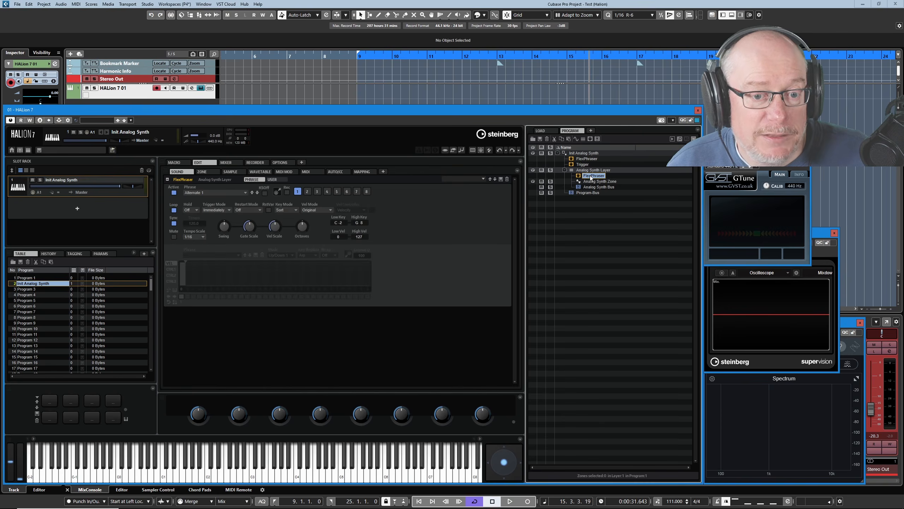
left_click(200, 193)
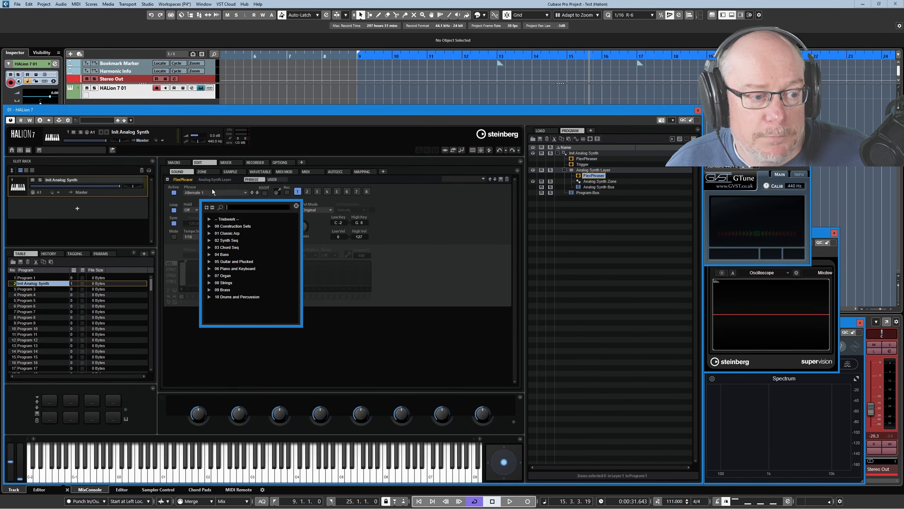
left_click(209, 232)
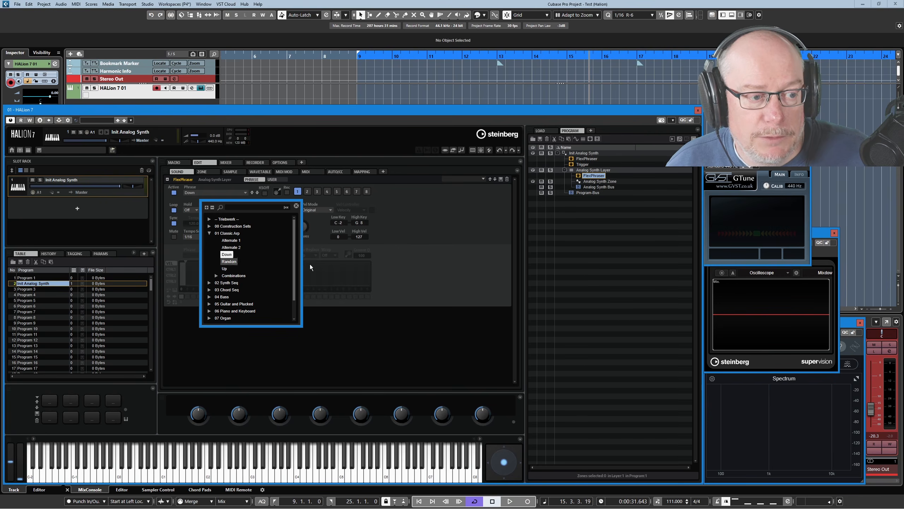
left_click(359, 274)
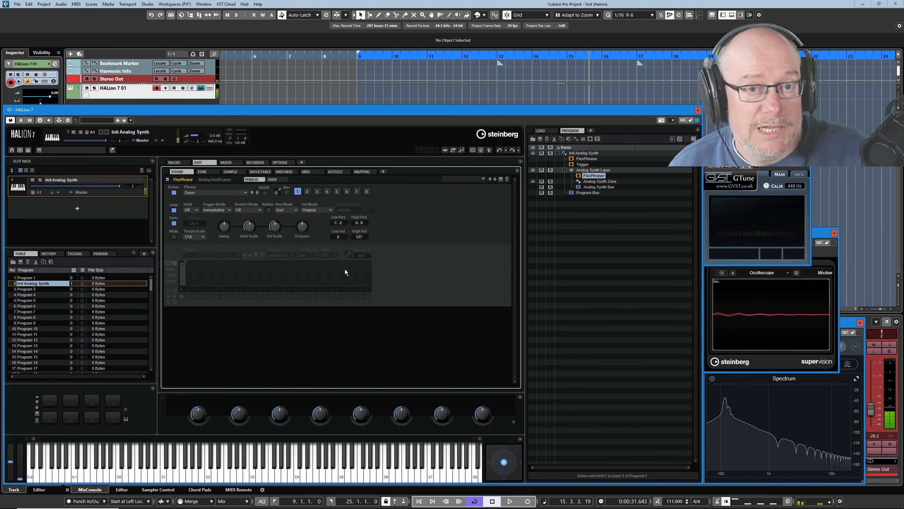
Toggle the program-level FlexPhraser's Active option off and on to compare, ending with it active
left_click(581, 159)
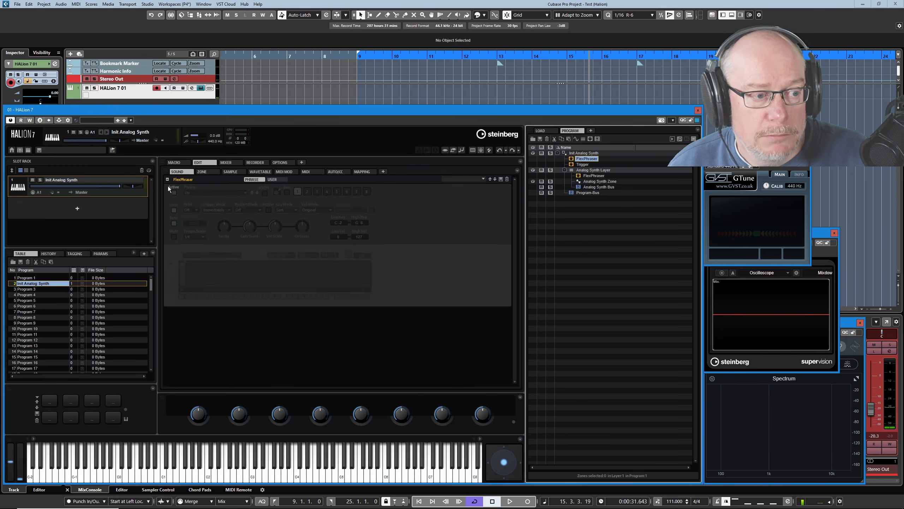
left_click(174, 192)
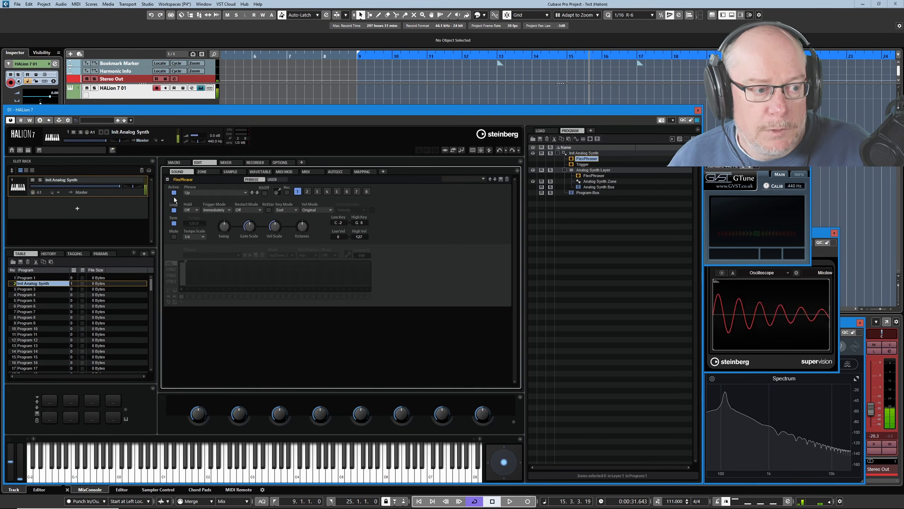
left_click(174, 193)
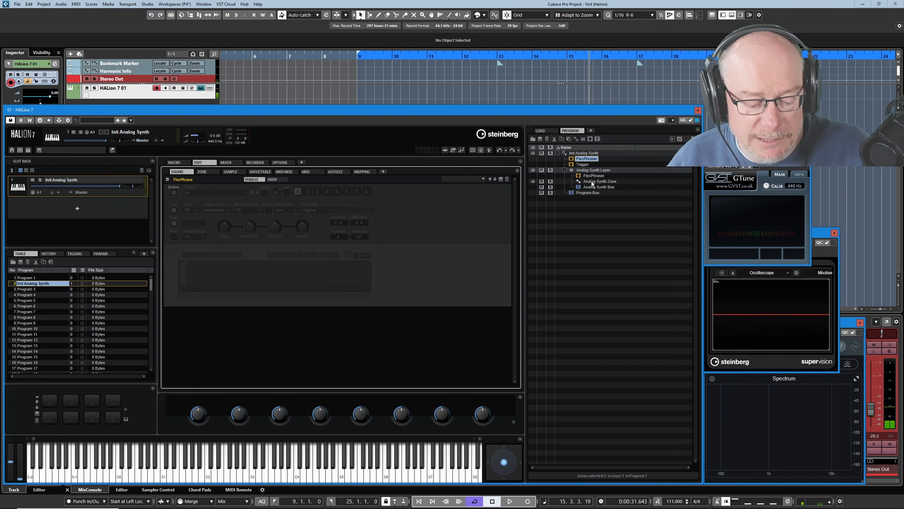
left_click(174, 192)
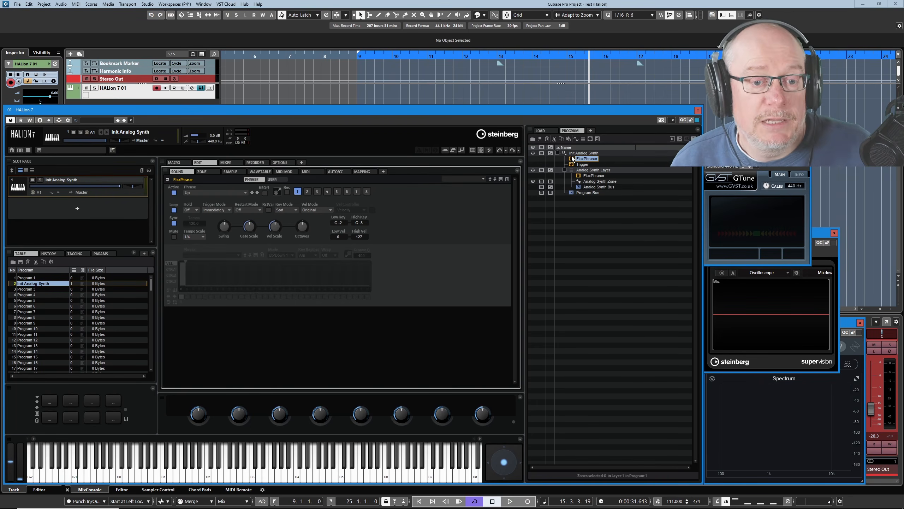
Select the layer's FlexPhraser and switch off its Active option
left_click(589, 175)
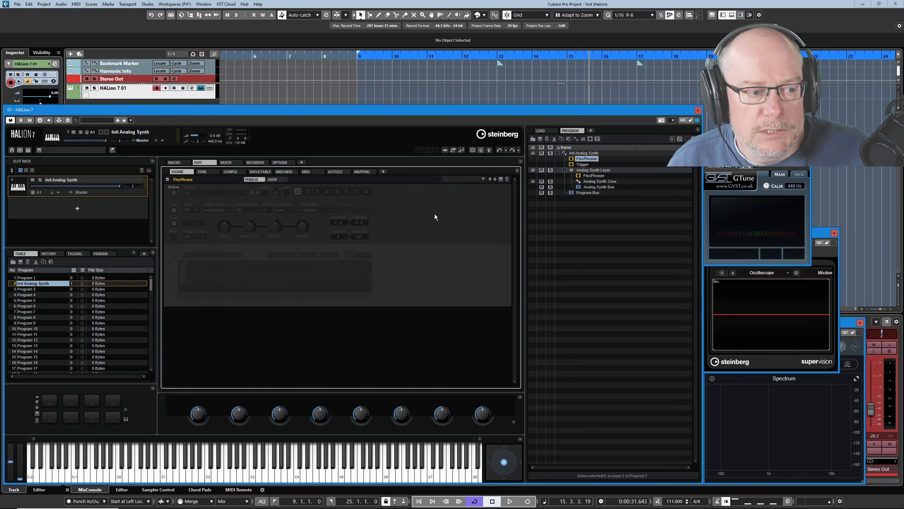
left_click(591, 176)
left_click(174, 193)
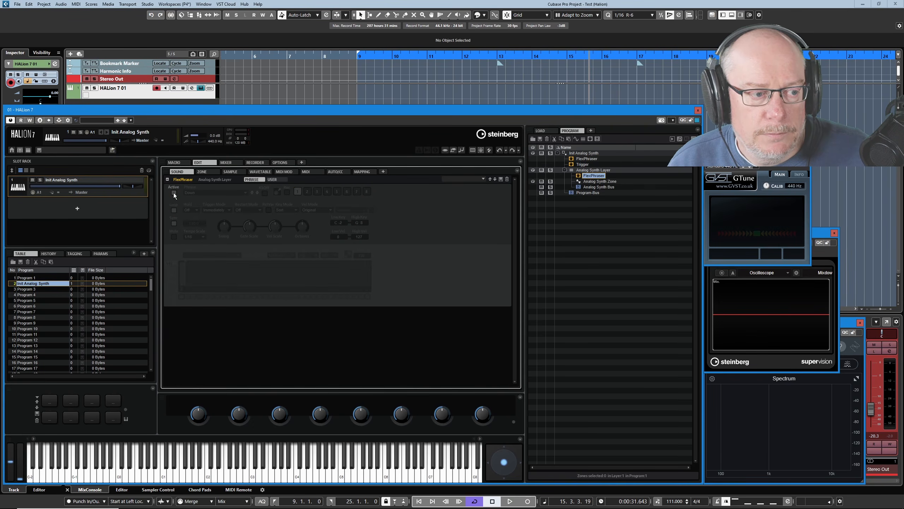
left_click(591, 170)
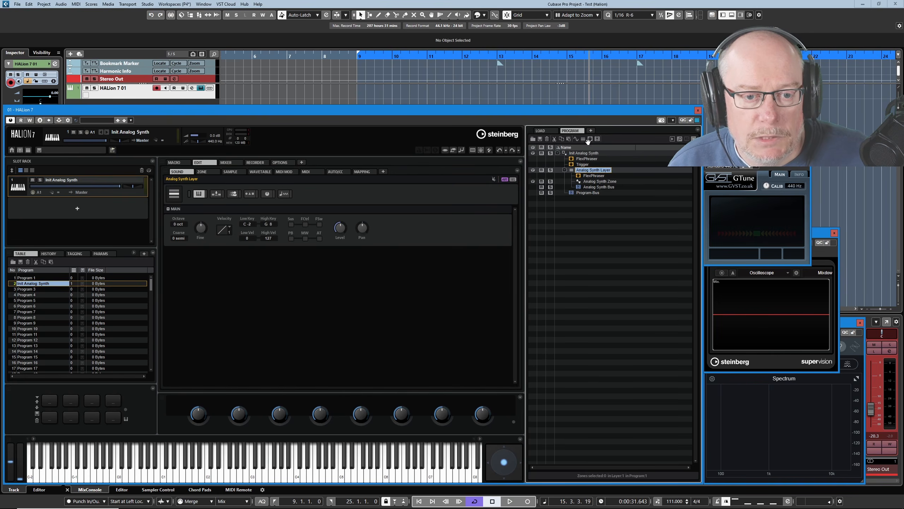
left_click(583, 139)
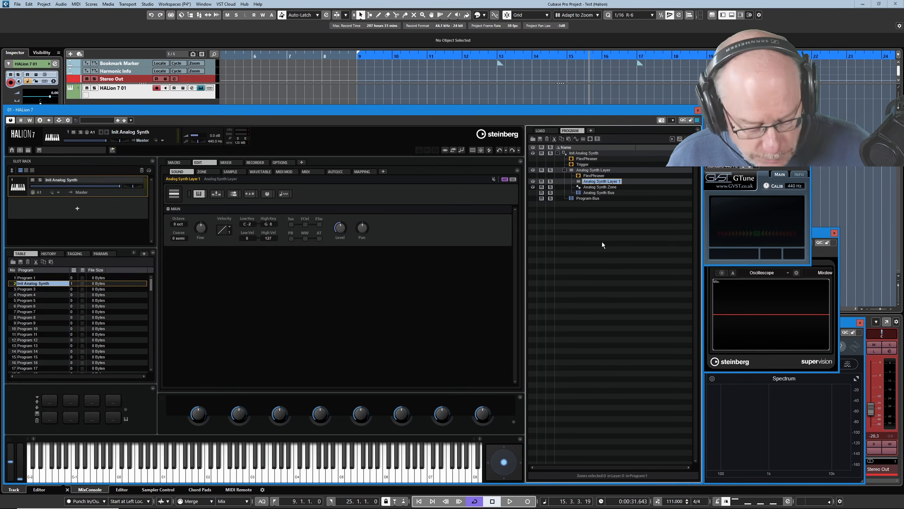
key("Delete")
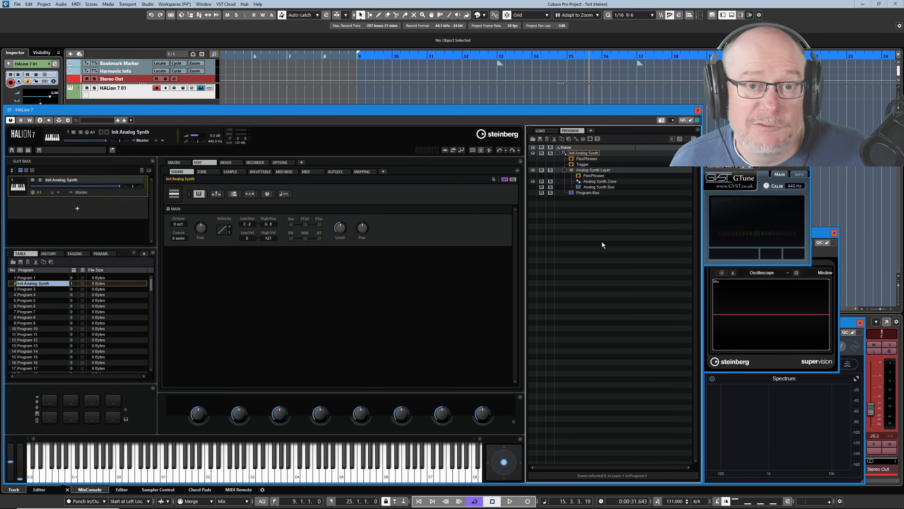
Select the Init Analog Synth program and create a new empty layer in it
left_click(280, 163)
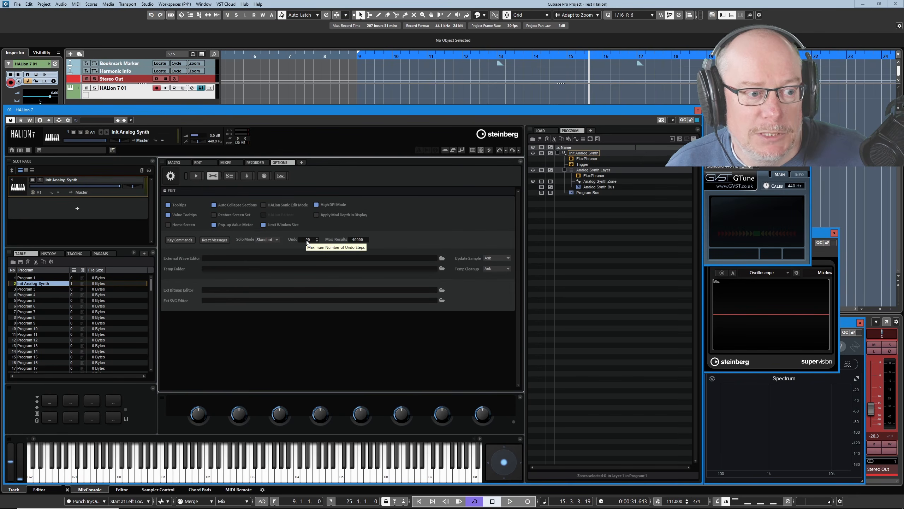
left_click(198, 162)
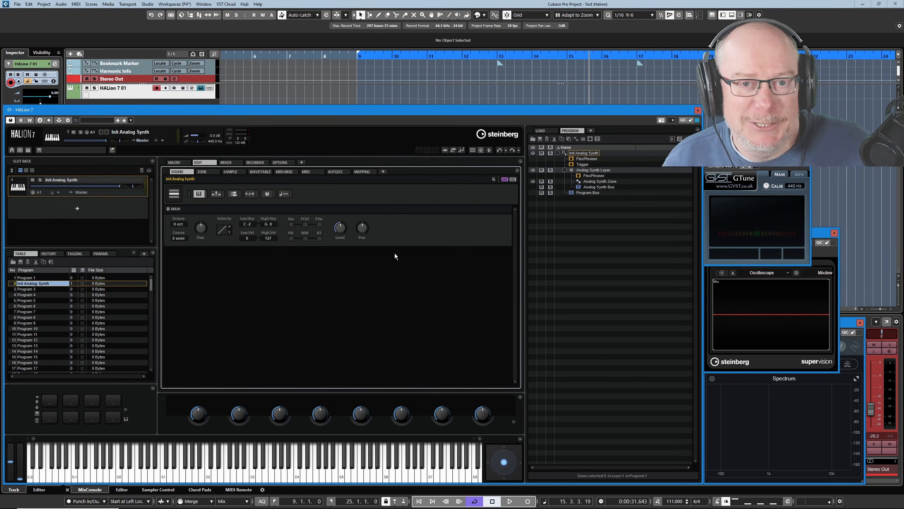
left_click(579, 154)
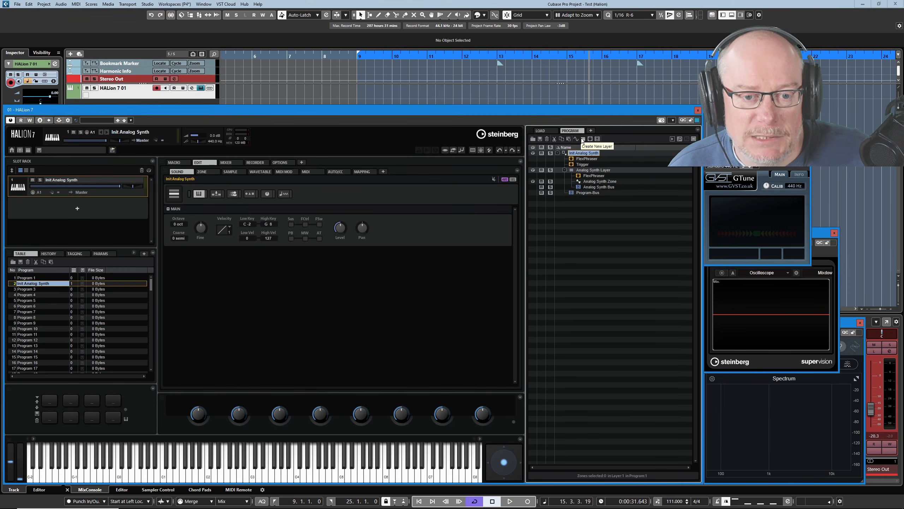
left_click(582, 139)
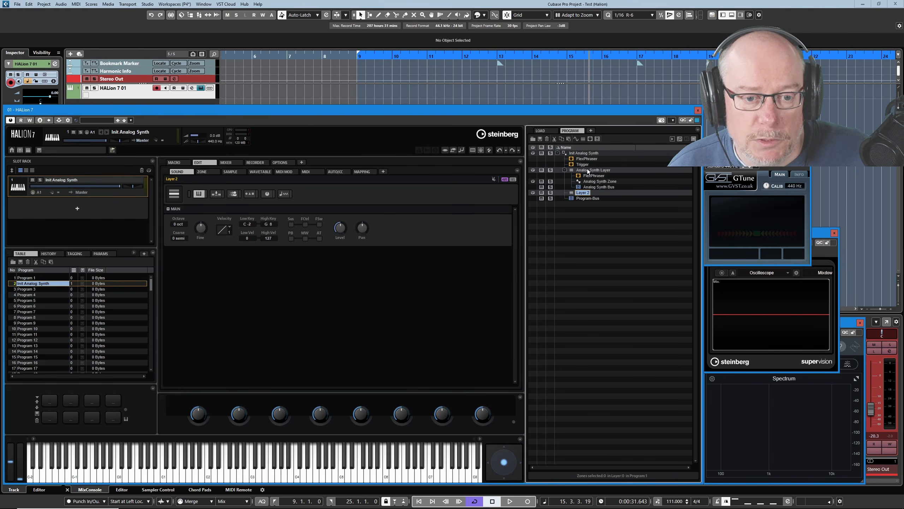
Add a Synth Zone to the new layer and switch off its second and third oscillators
left_click(576, 139)
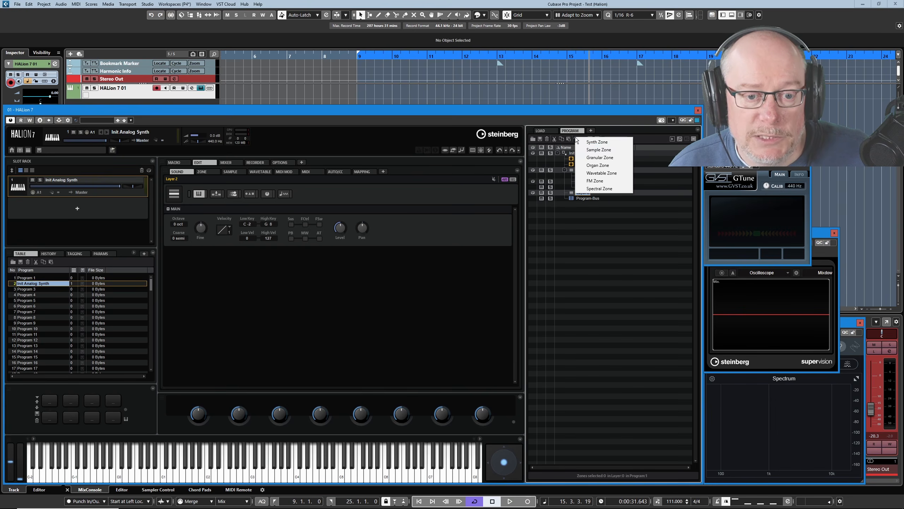
left_click(600, 141)
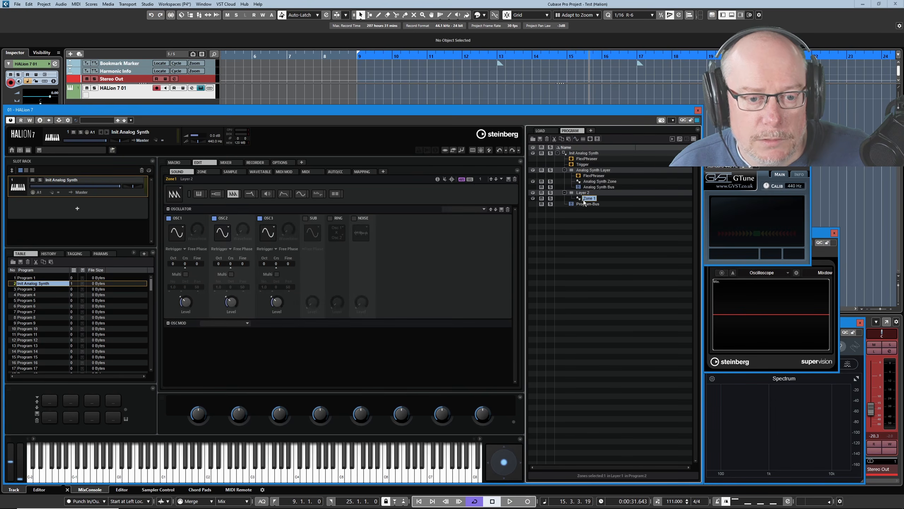
left_click(214, 218)
left_click(261, 218)
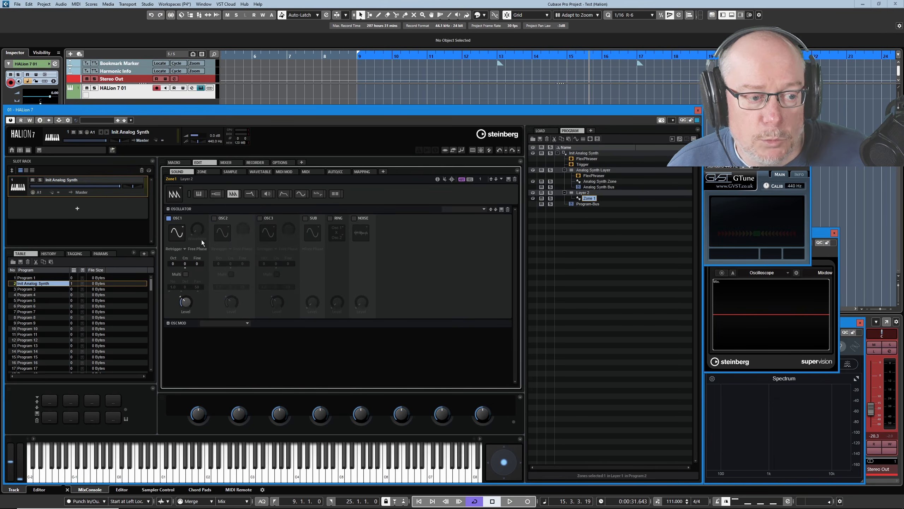
Set the synth zone's first oscillator waveform to Saw
left_click(183, 227)
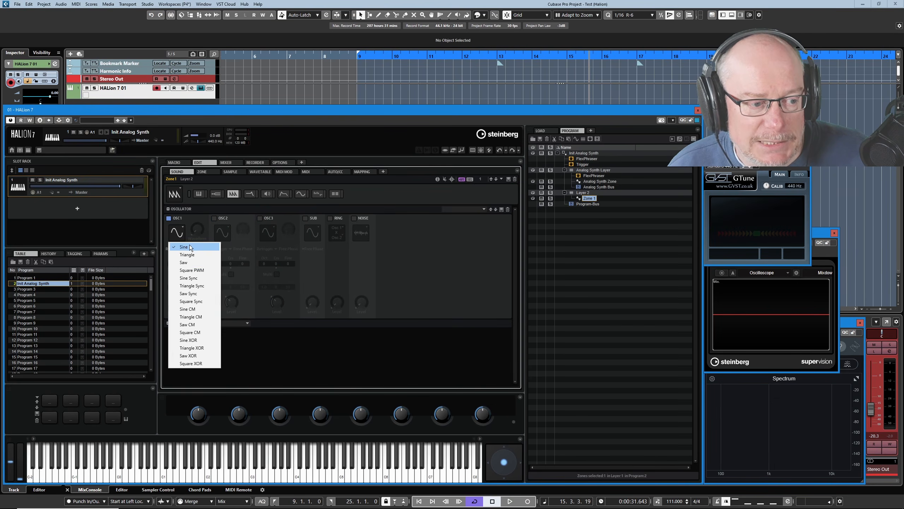
left_click(185, 263)
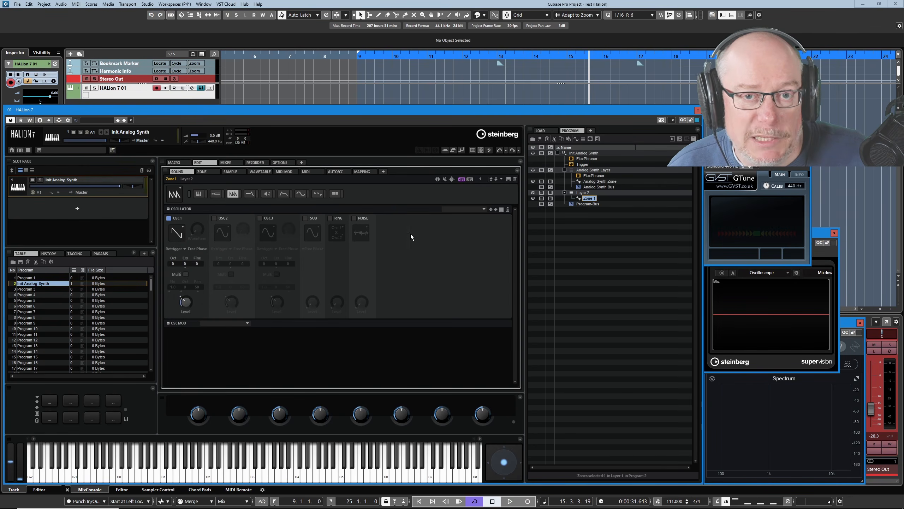
Rename the new layer's synth zone as Saw
right_click(588, 198)
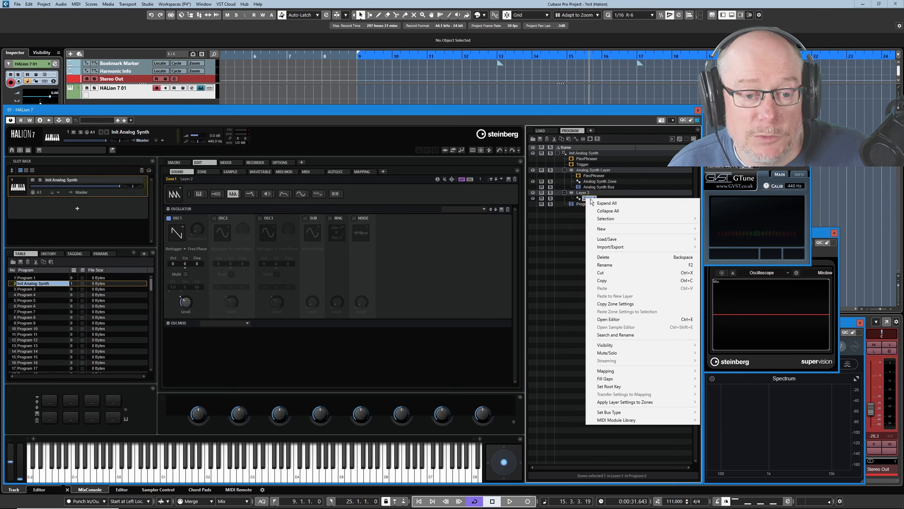
left_click(606, 266)
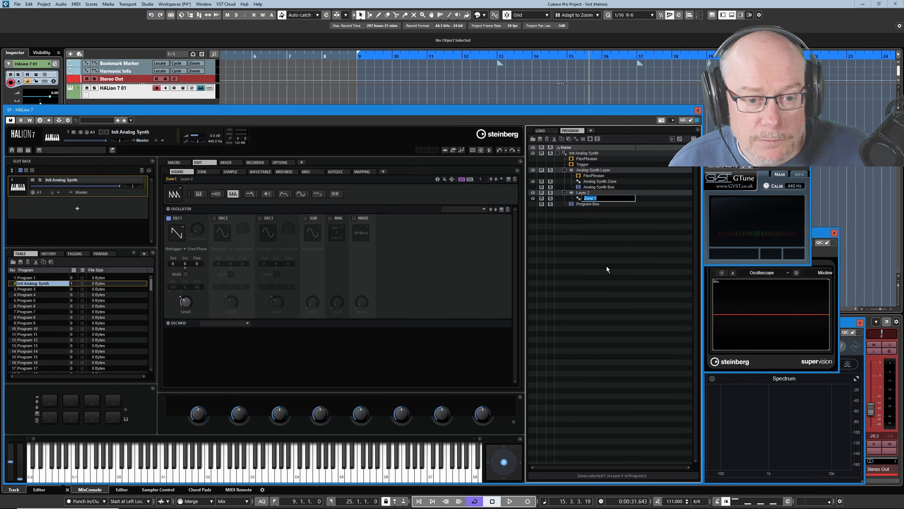
type("Saw")
key("Return")
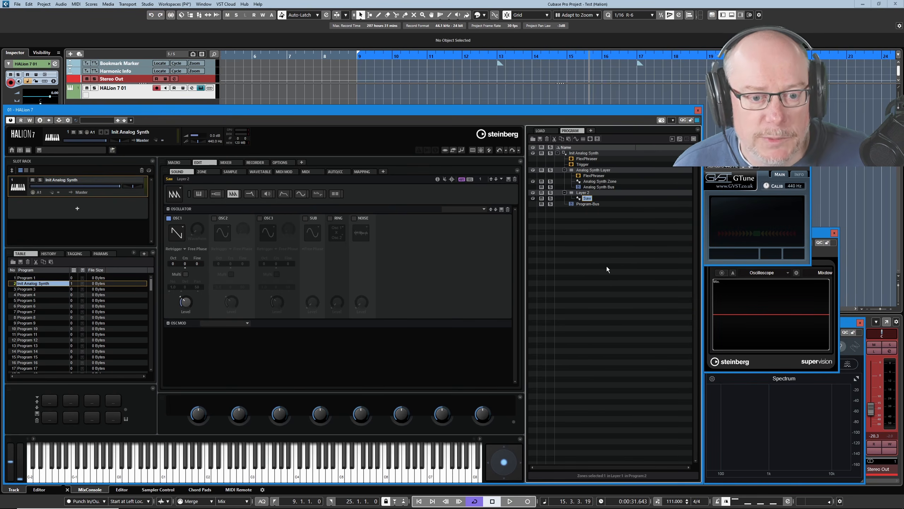
Select the first layer's Analog Synth Zone and switch off its second and third oscillators
left_click(593, 181)
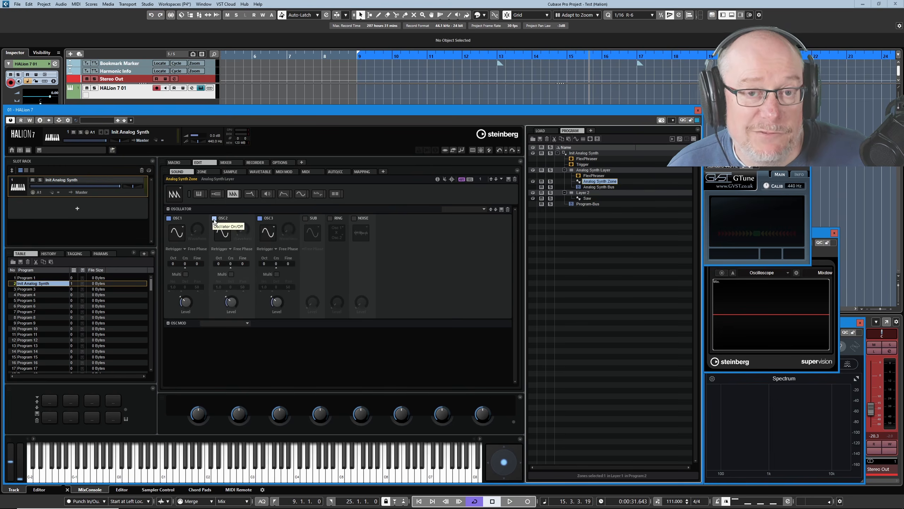
left_click(214, 218)
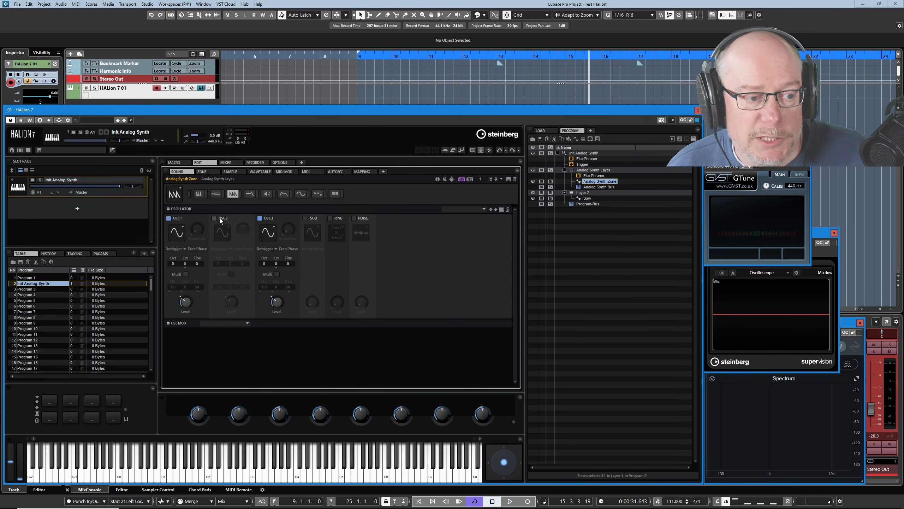
left_click(260, 218)
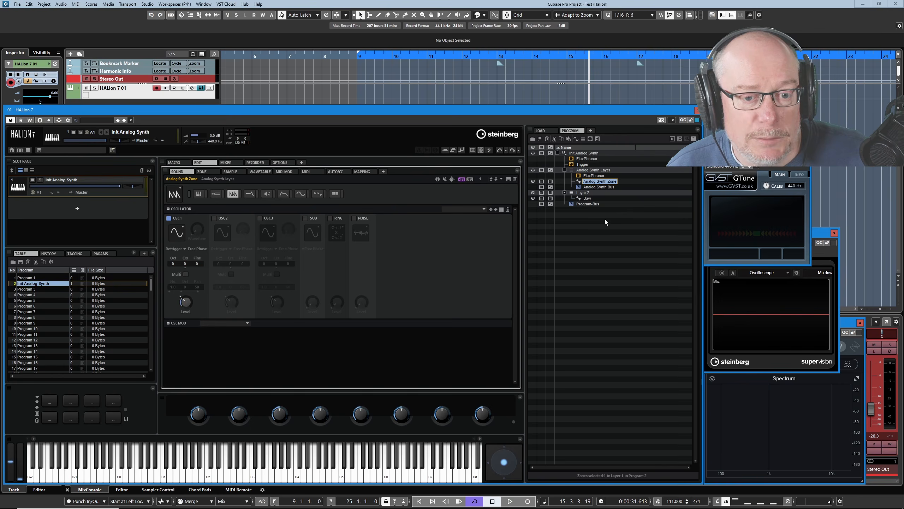
Rename the Analog Synth Zone as Sine
right_click(594, 182)
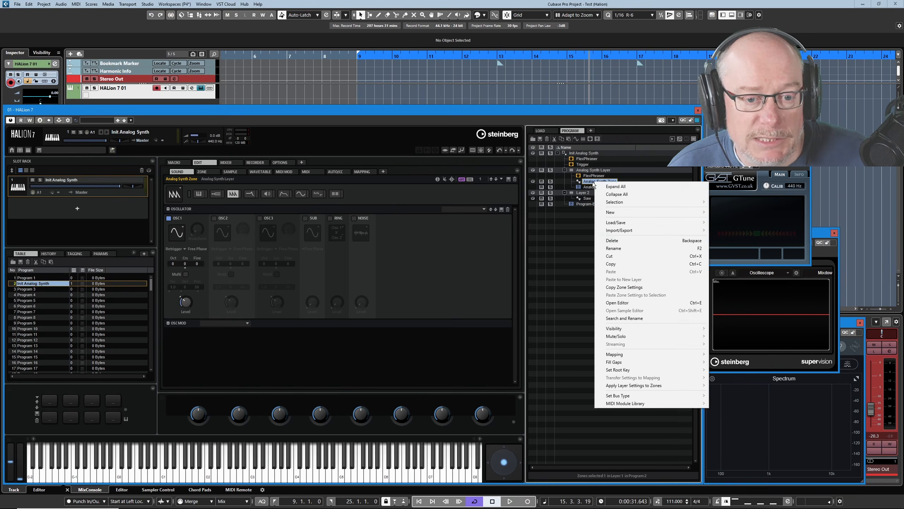
left_click(607, 243)
type("Sine")
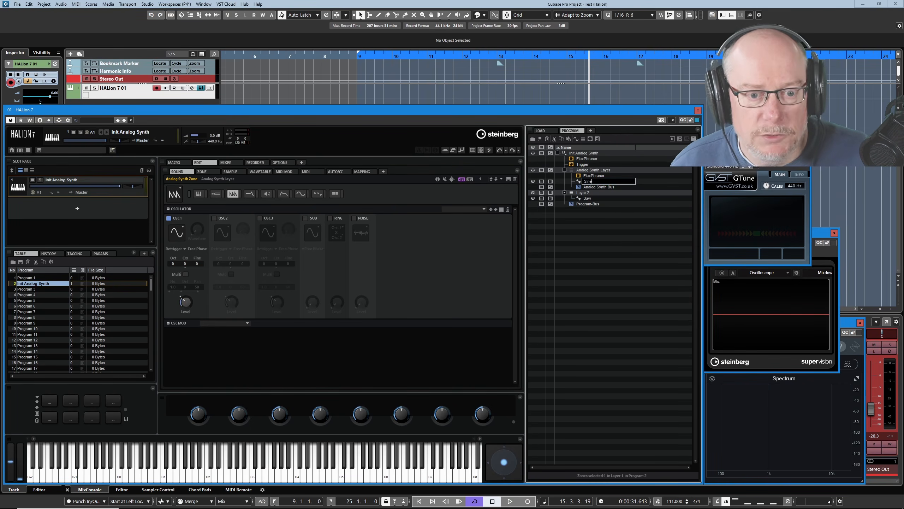
key("Return")
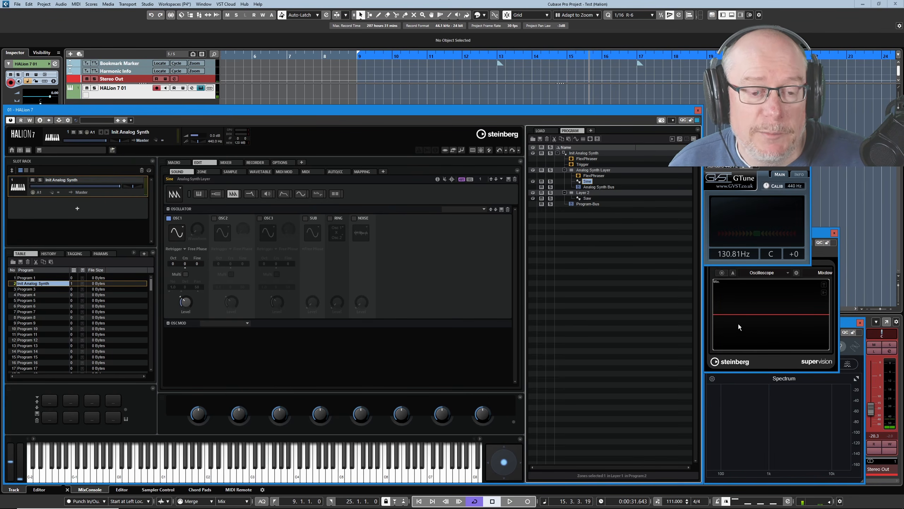
Audition the Sine and Saw zones by soloing each in turn
left_click(542, 181)
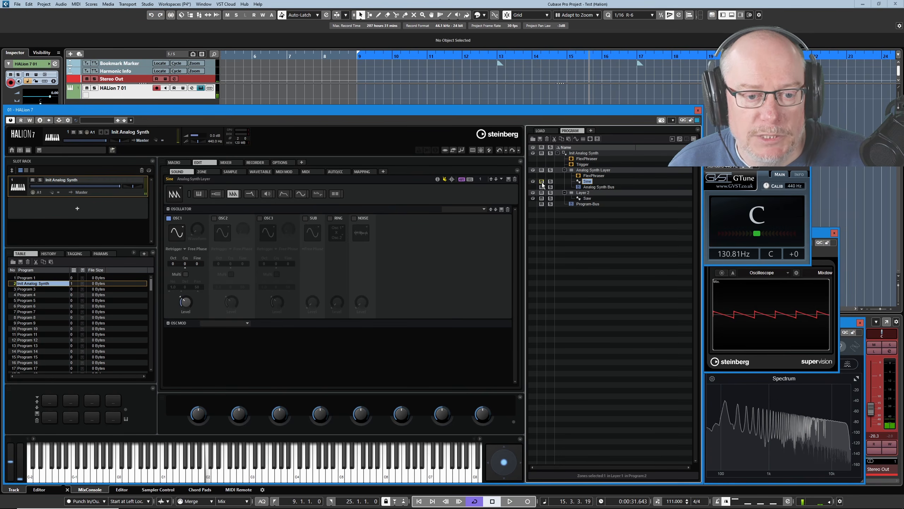
left_click(541, 181)
left_click(541, 198)
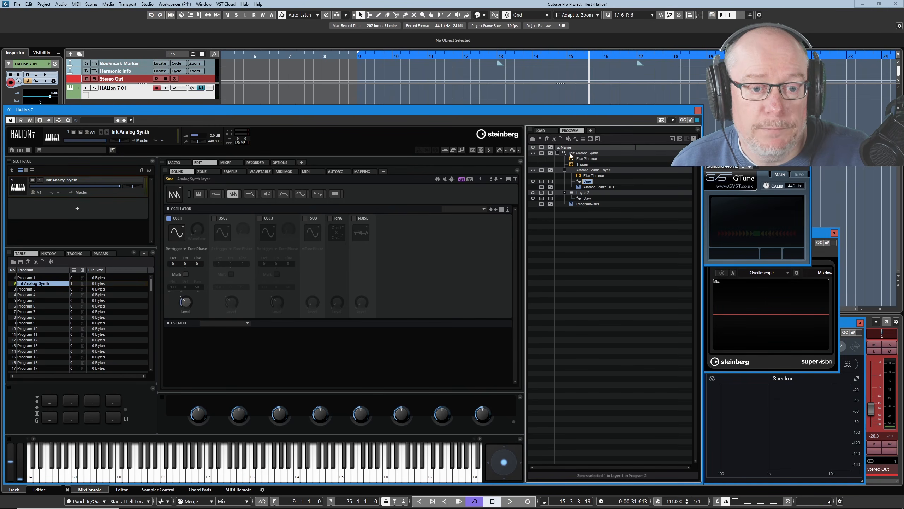
Rename the Analog Synth Layer as Layer 1
right_click(588, 170)
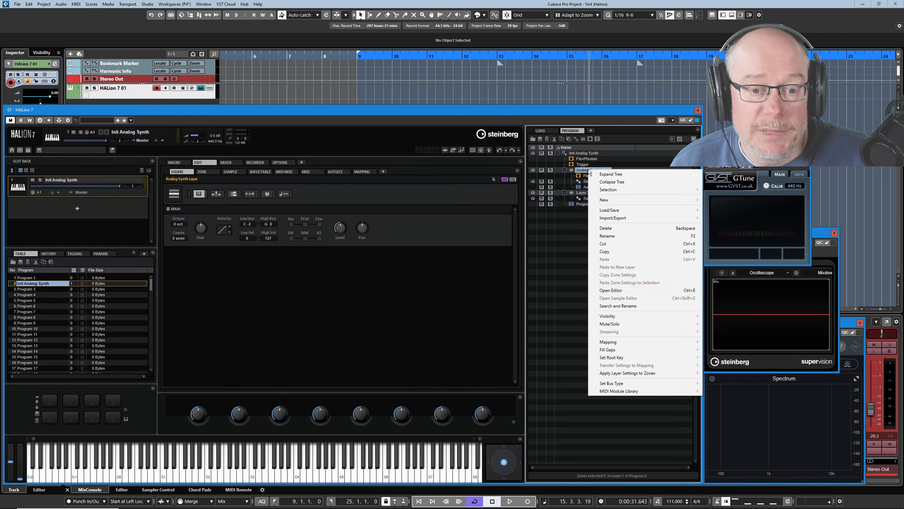
left_click(609, 236)
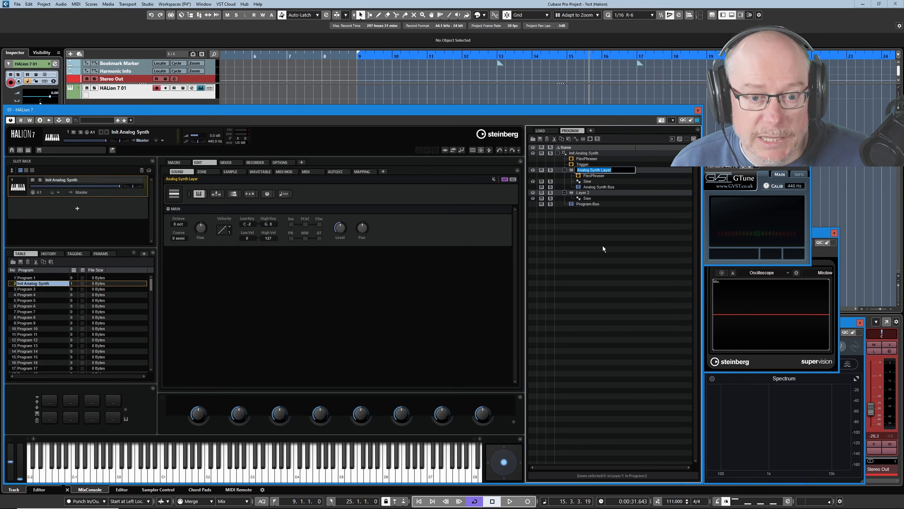
type("Layer ")
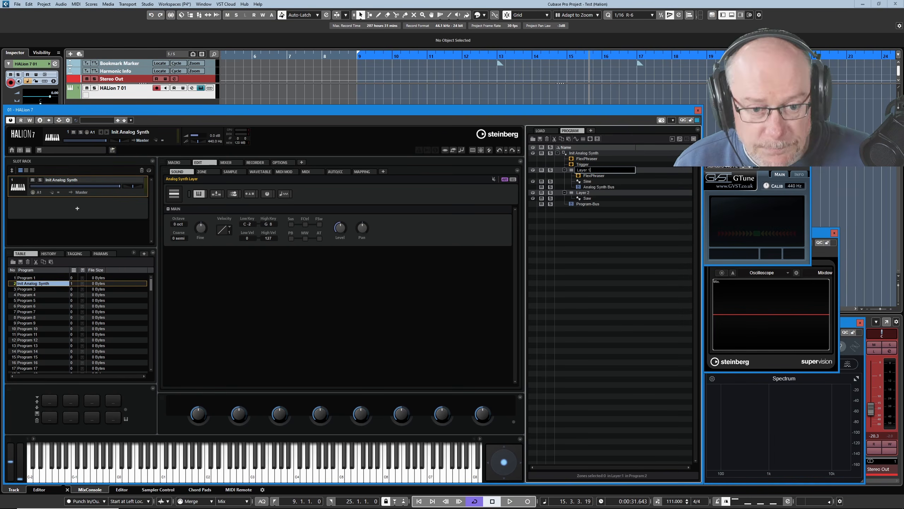
type("1")
key("Return")
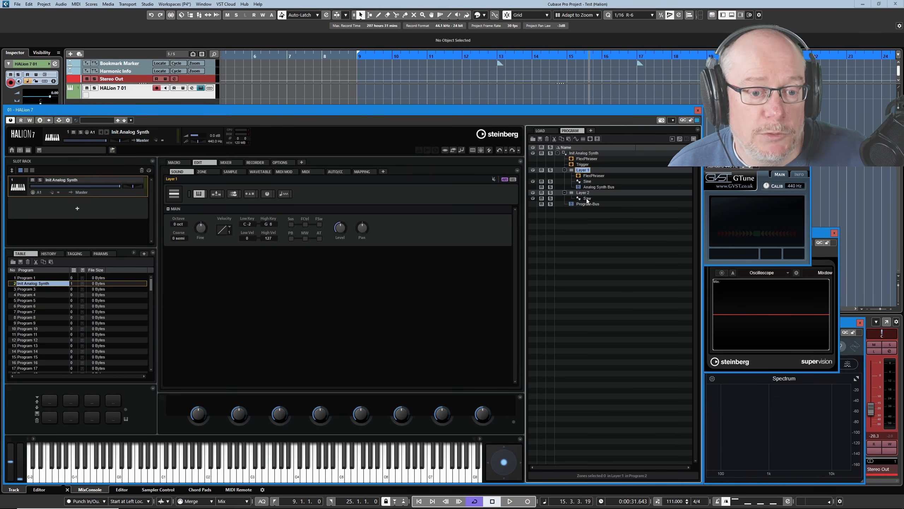
Select the Saw zone and create a new bus in Layer 2
left_click(587, 199)
left_click(597, 139)
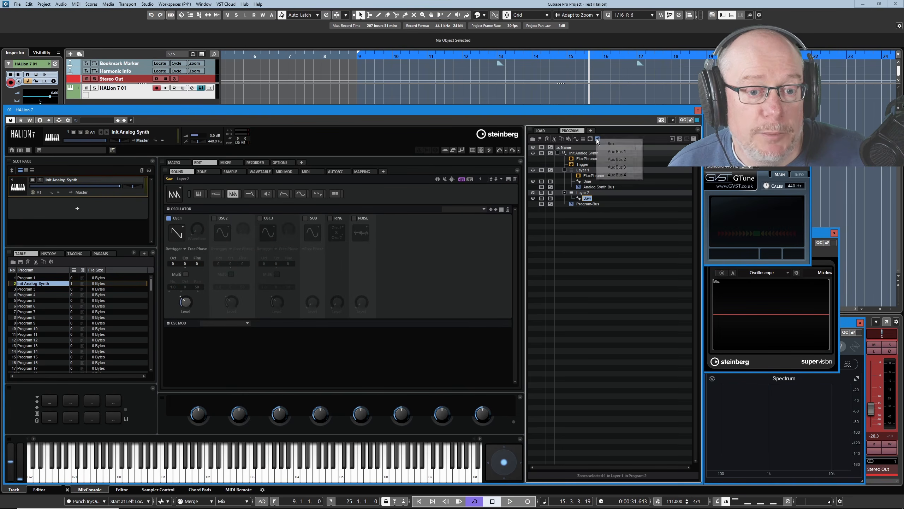
left_click(611, 143)
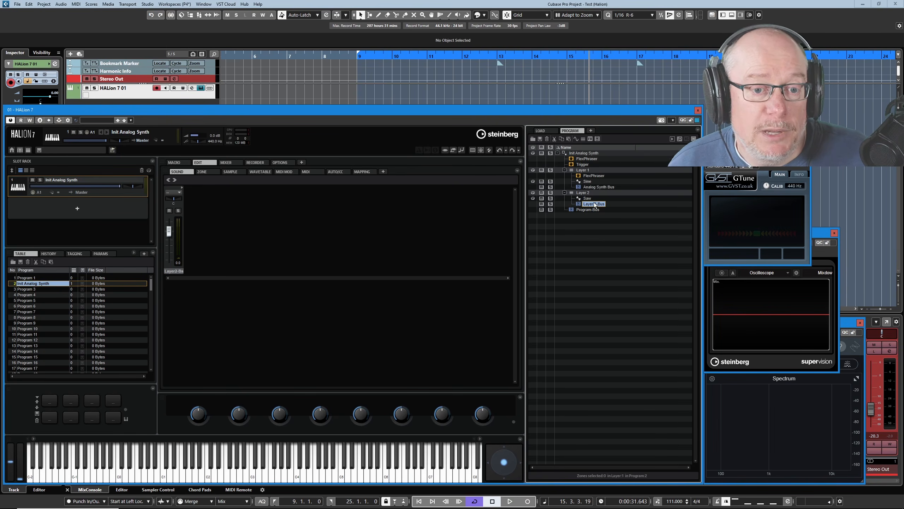
Insert a Multi Delay effect from the Delay category on the Layer 2 bus
left_click(590, 139)
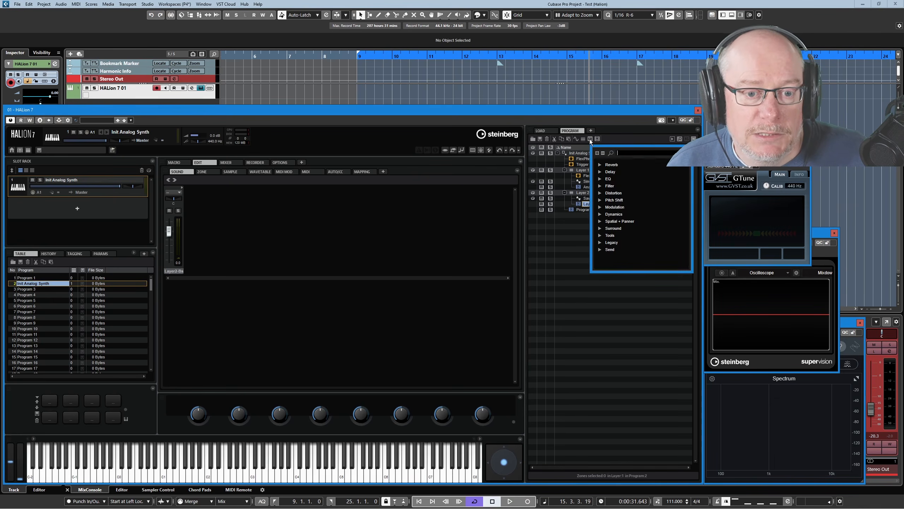
left_click(599, 172)
left_click(621, 185)
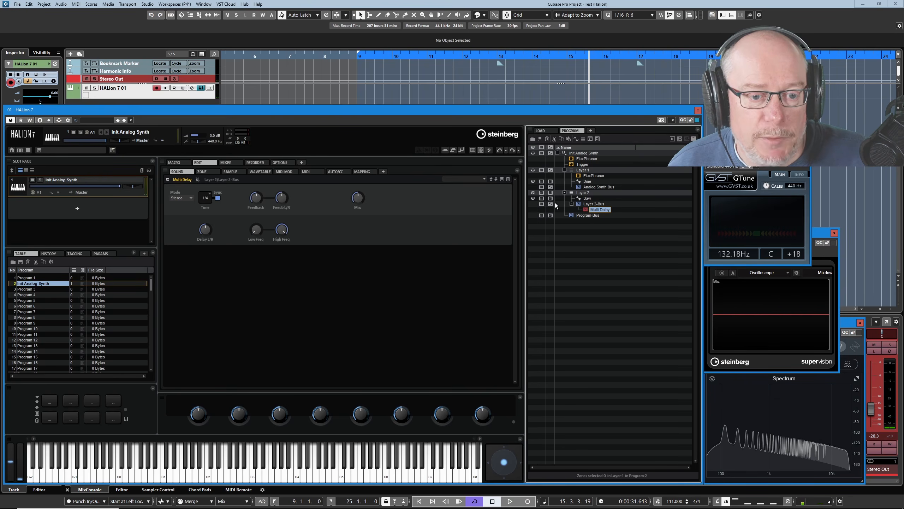
Move the Multi Delay from the Layer 2 bus to the Program-Bus
left_click(541, 198)
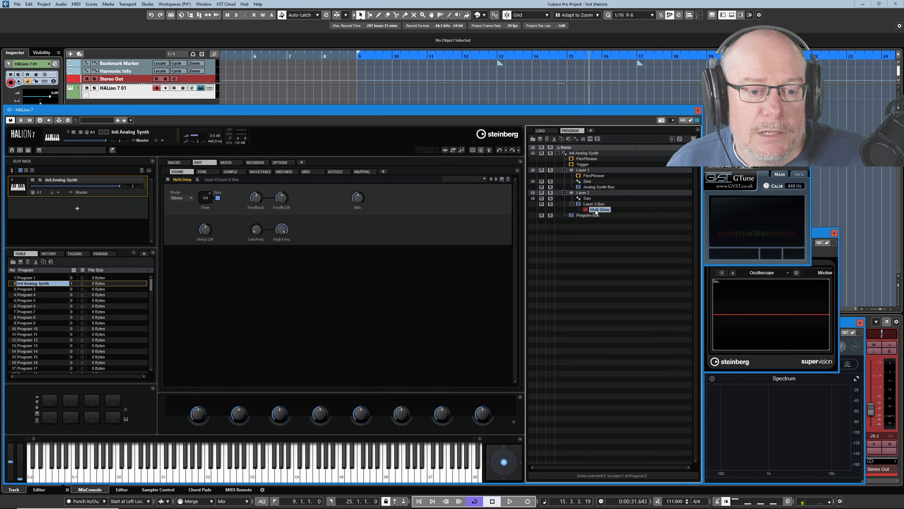
left_click_drag(596, 212, 594, 213)
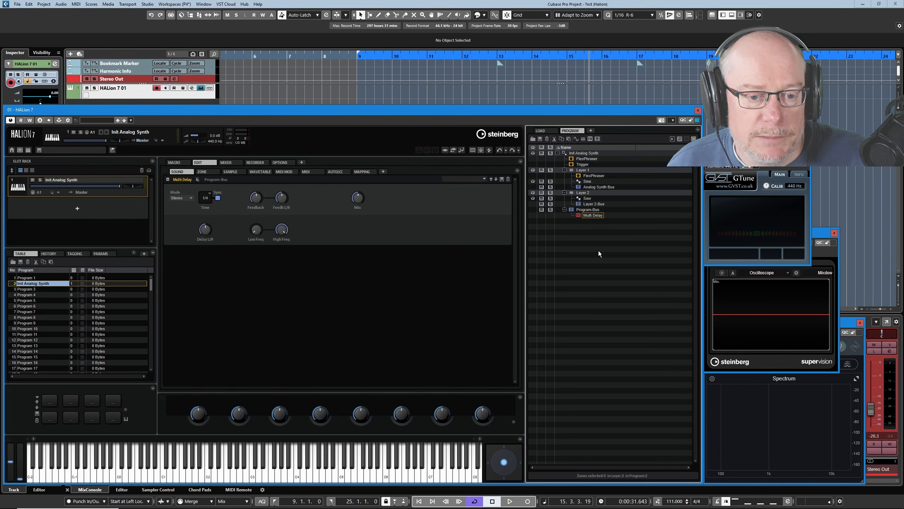
Toggle solo on Layer 2 and Layer 1 to audition the delay on each layer
left_click(541, 198)
left_click(541, 182)
left_click(541, 198)
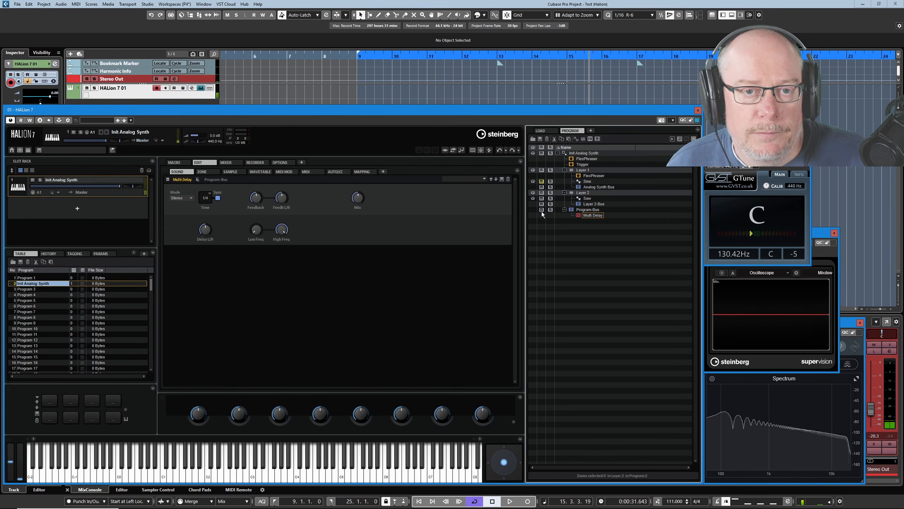
left_click(542, 199)
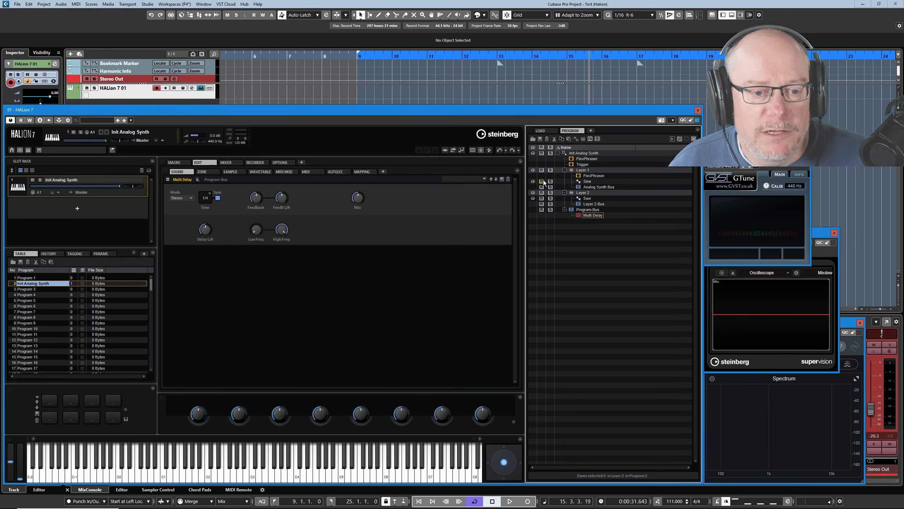
Select Layer 2 and add another Synth Zone to it
left_click(585, 193)
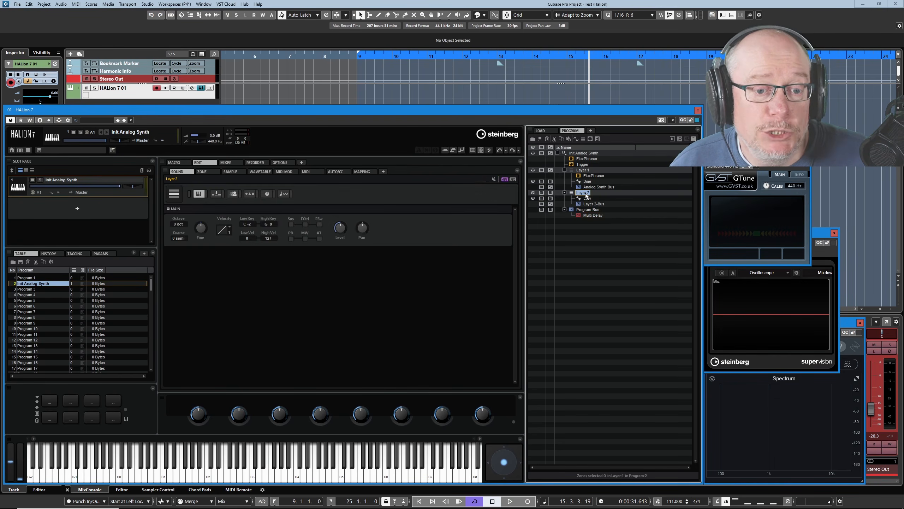
left_click(576, 140)
left_click(601, 146)
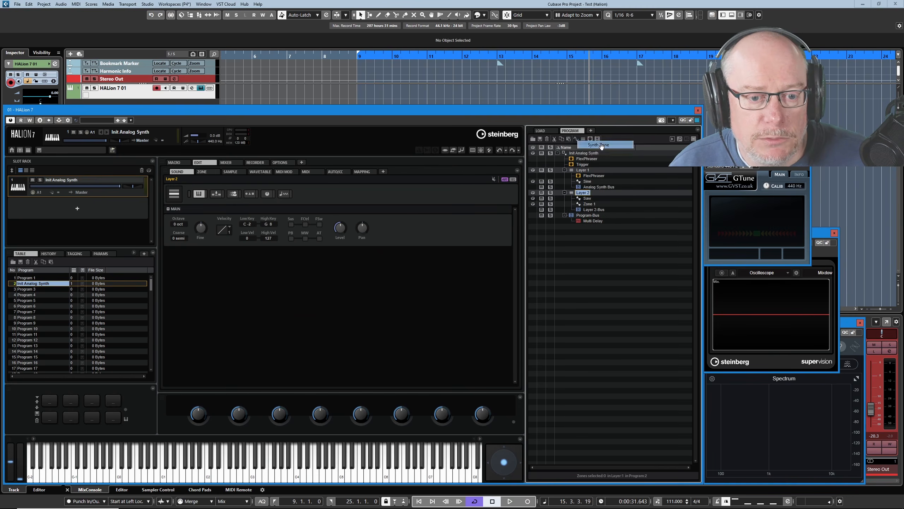
Rename the new synth zone as Square
right_click(591, 205)
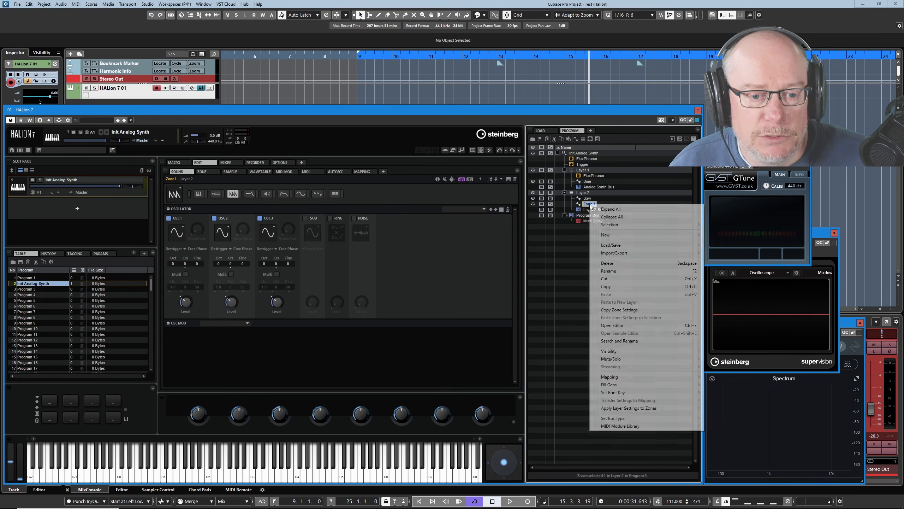
left_click(609, 271)
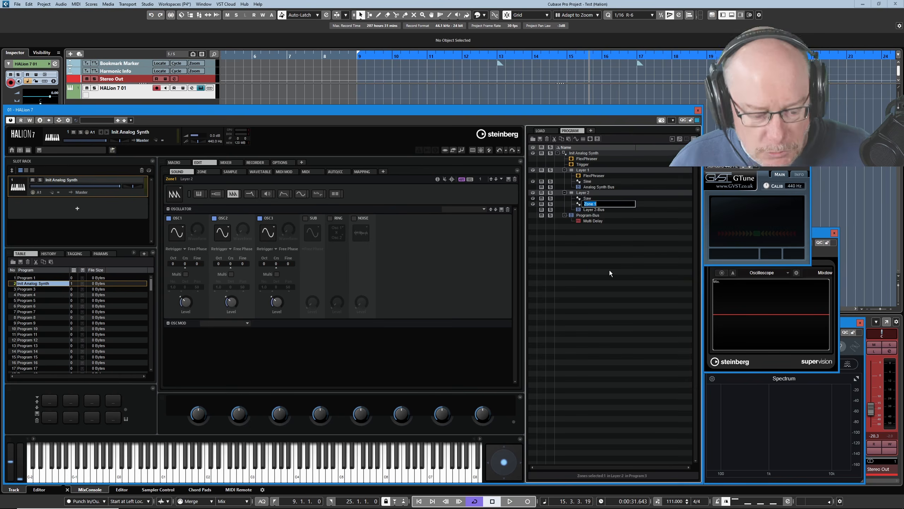
type("Squ")
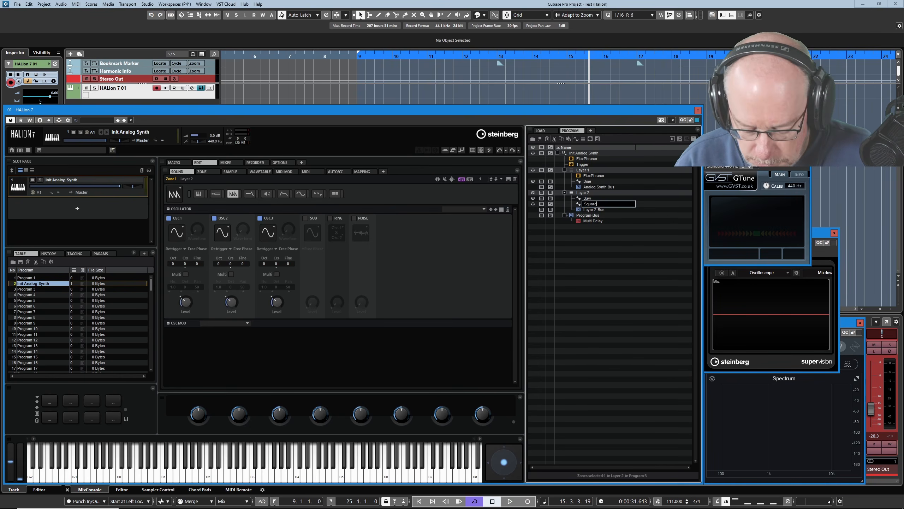
type("are")
key("Return")
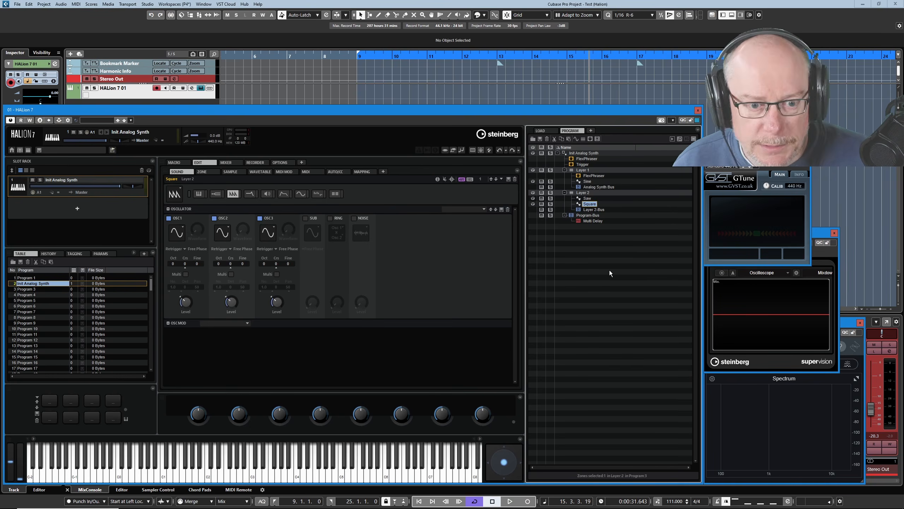
Switch off the Square zone's second and third oscillators and set oscillator 1's waveform to Square
left_click(215, 218)
left_click(259, 218)
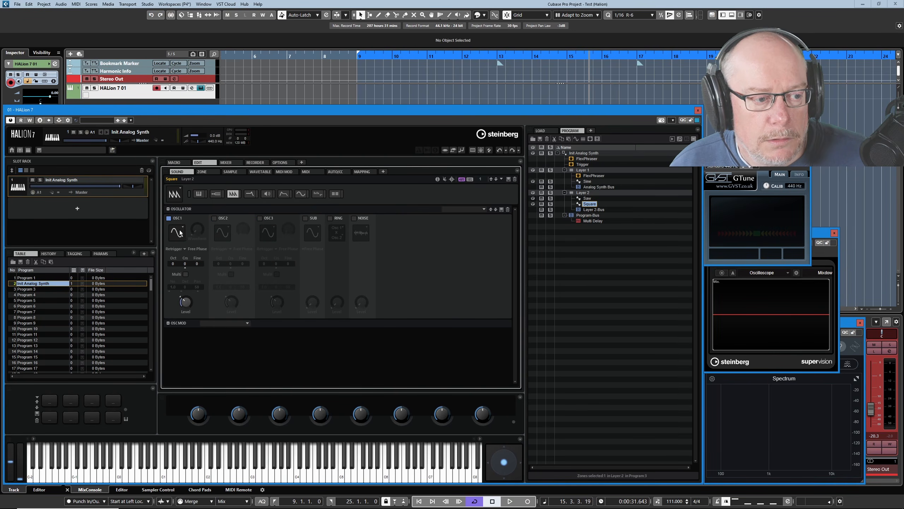
left_click(181, 233)
left_click(178, 265)
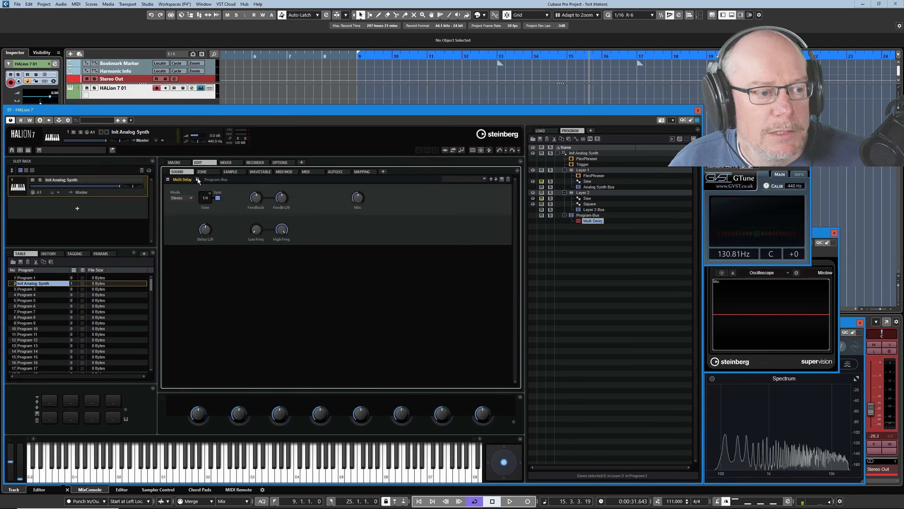
Set the Square zone's oscillator 1 Waveform parameter to 50
left_click(196, 178)
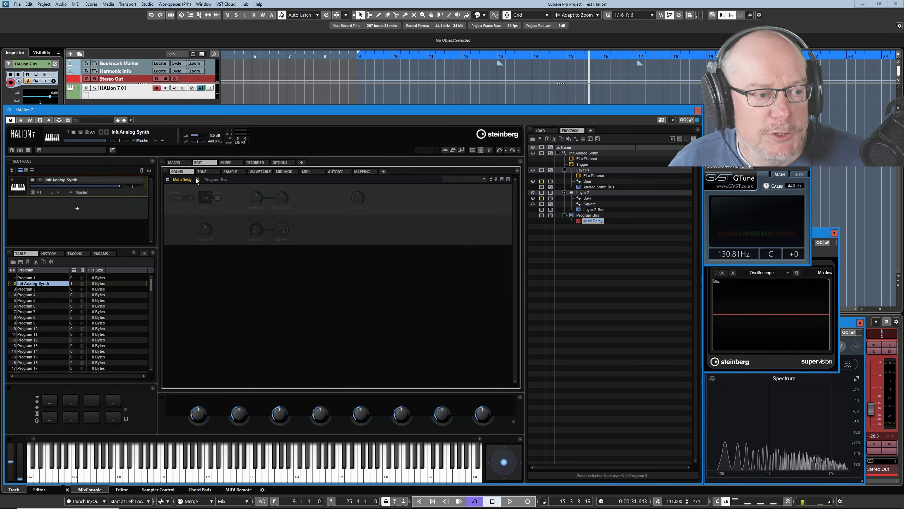
left_click(589, 204)
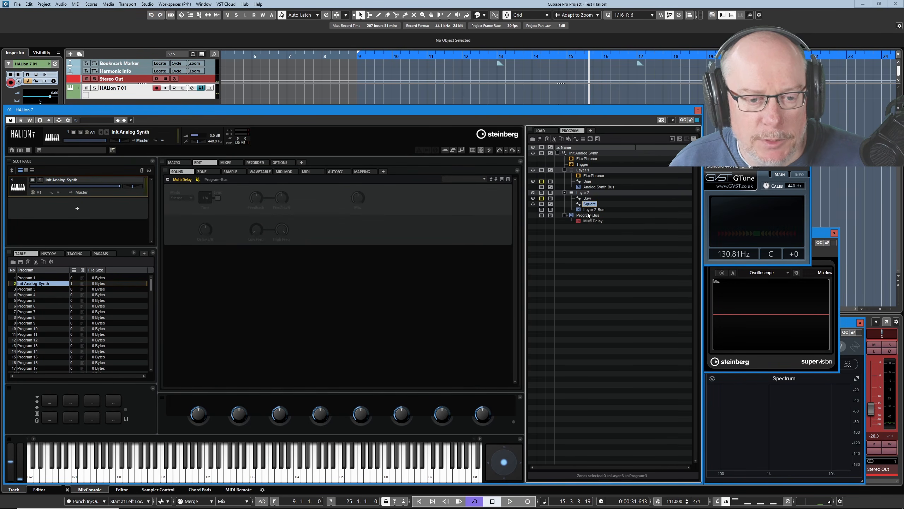
left_click_drag(197, 229, 200, 214)
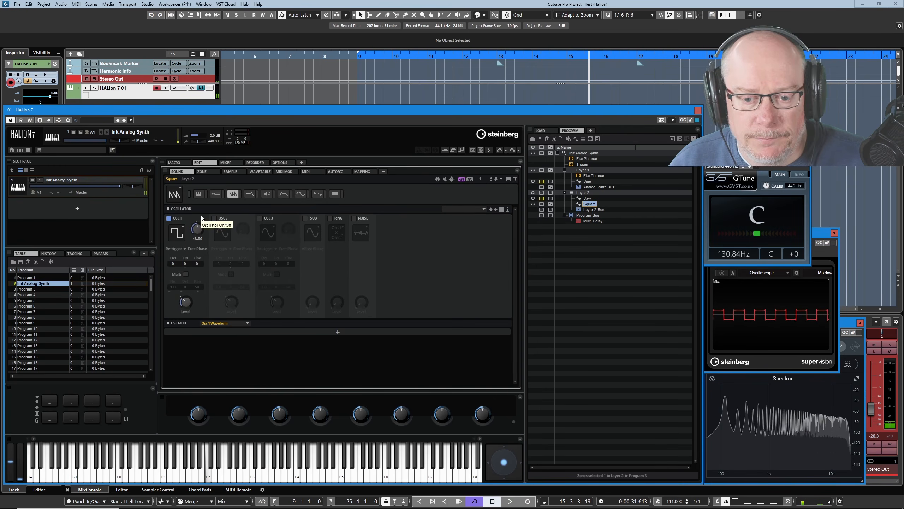
double_click(197, 238)
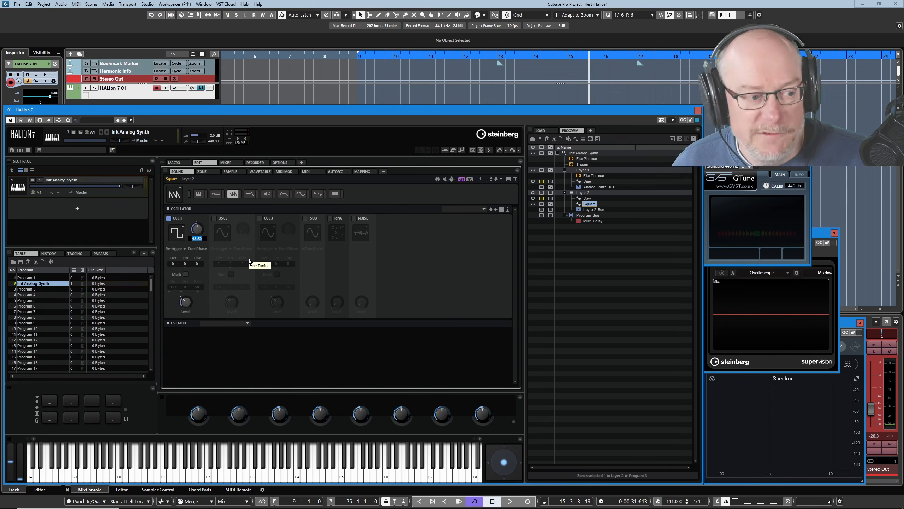
type("50")
key("Return")
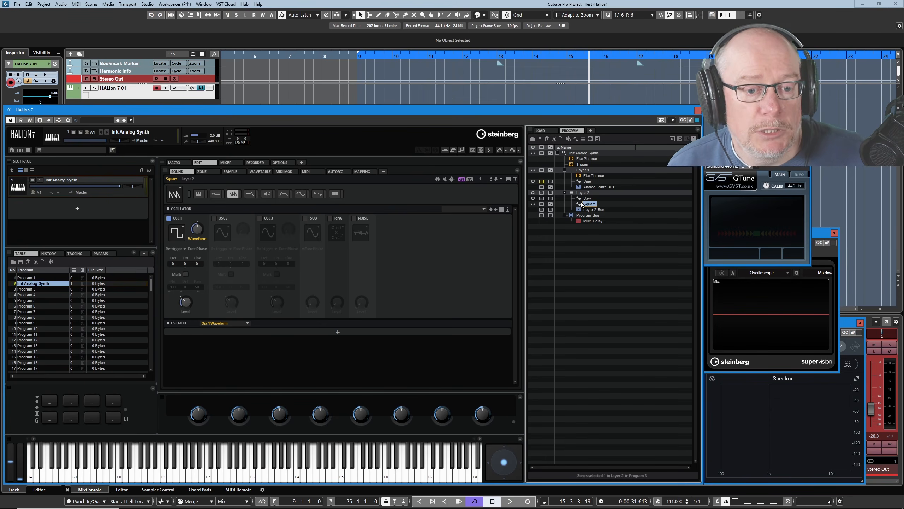
Select the Layer 2 bus
left_click(594, 210)
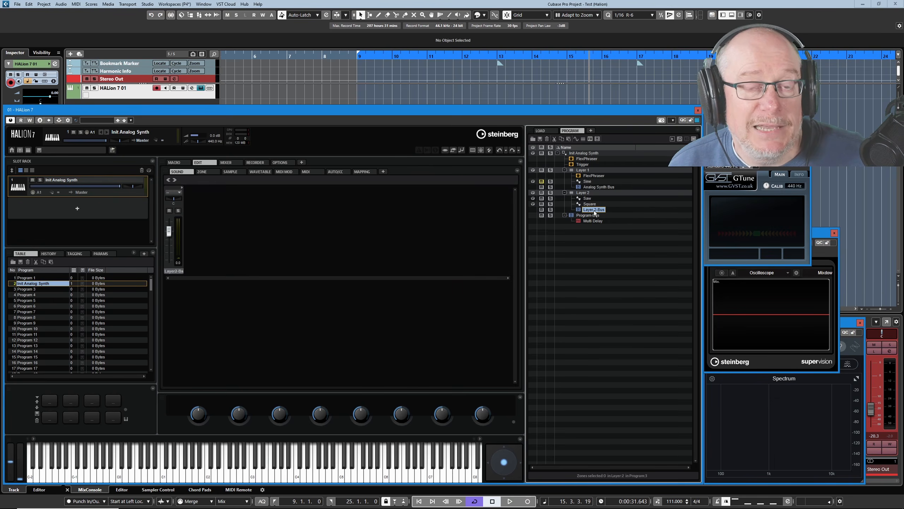